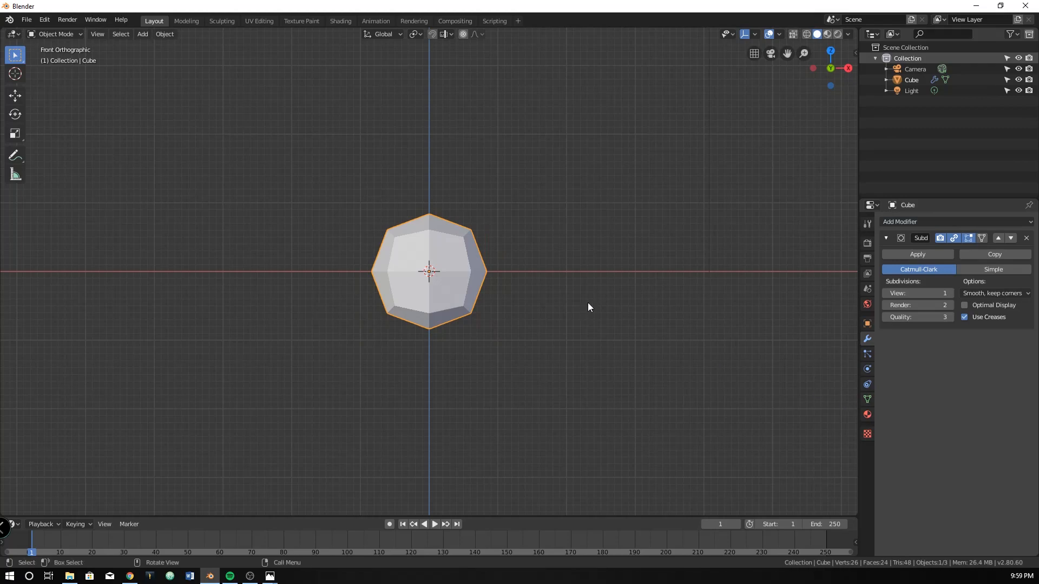
In Edit Mode, add two vertical edge loops to the cube, one close to each end along the X axis
{"action": "key", "text": "KP_3"}
{"action": "key", "text": "Tab"}
{"action": "key", "text": "KP_1"}
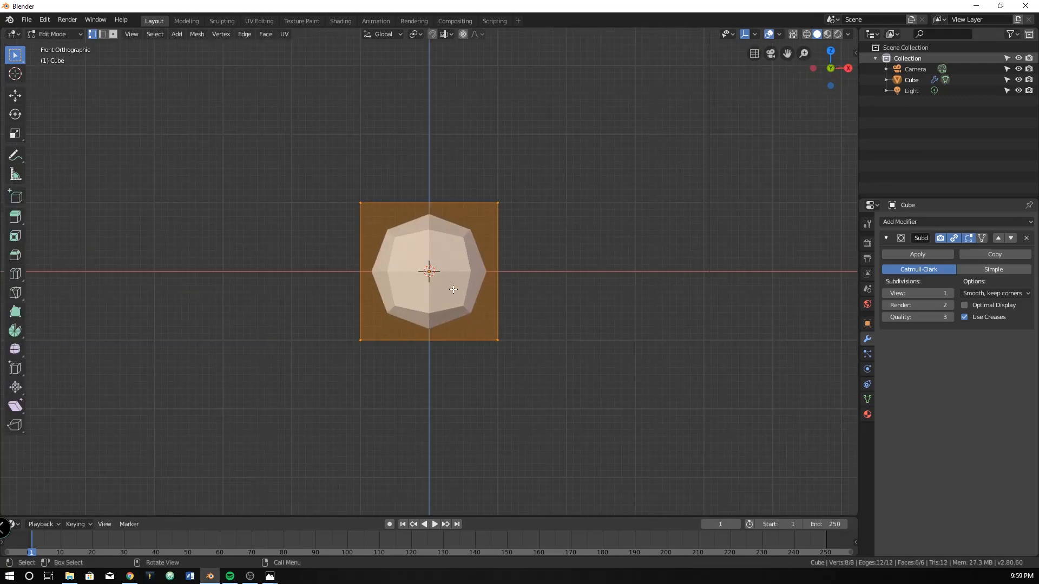
{"action": "scroll", "coordinate": [452, 290], "scroll_direction": "up", "scroll_amount": 2}
{"action": "key", "text": "ctrl+r"}
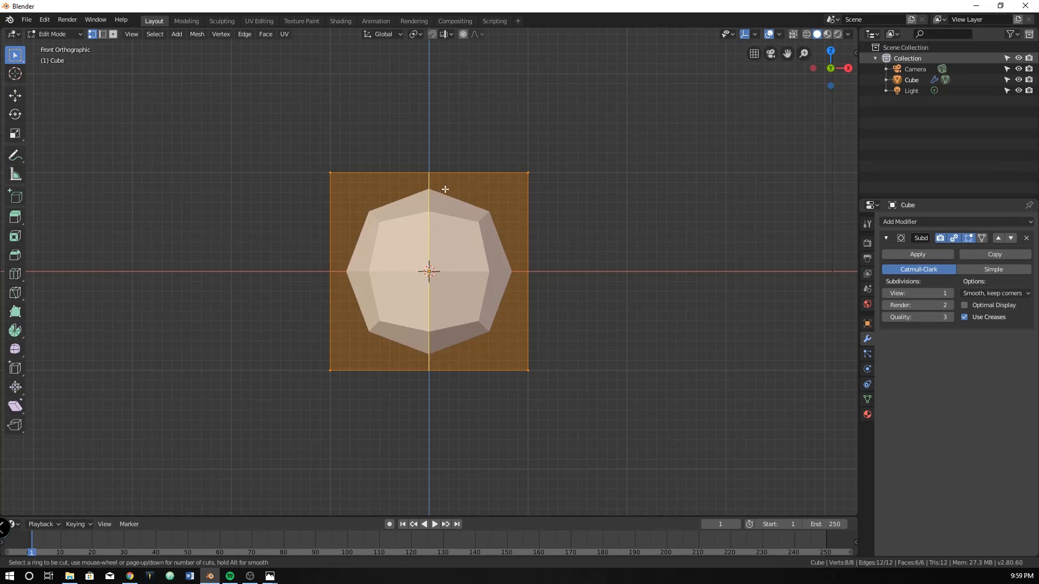
{"action": "left_click", "coordinate": [460, 281]}
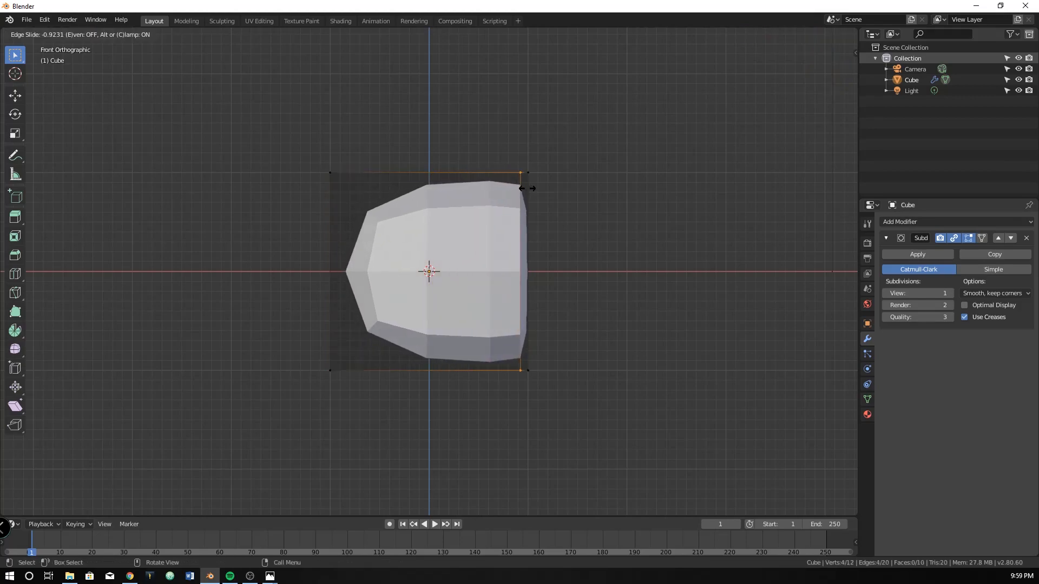
{"action": "left_click", "coordinate": [527, 186]}
{"action": "key", "text": "g"}
{"action": "key", "text": "g"}
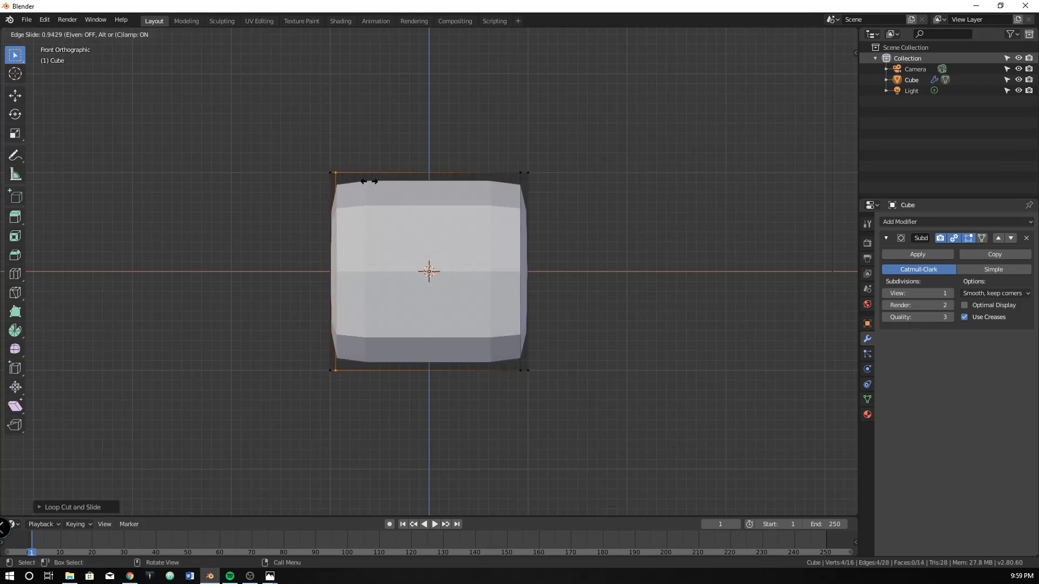
{"action": "left_click", "coordinate": [361, 181]}
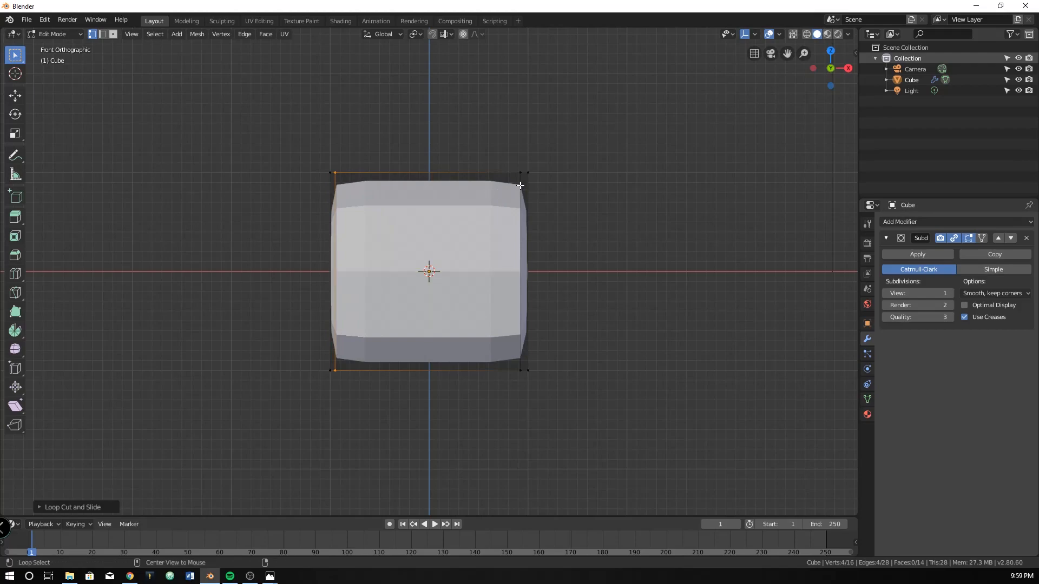
Slide the edge loop near the cube's +X end slightly closer to that end
{"action": "left_click", "coordinate": [525, 186]}
{"action": "key", "text": "g"}
{"action": "key", "text": "g"}
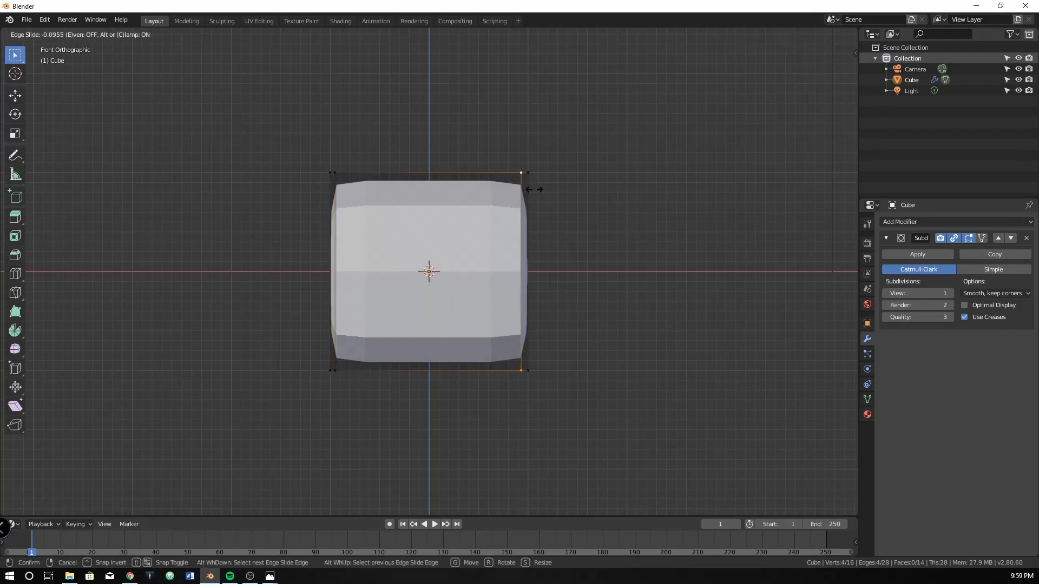
{"action": "left_click", "coordinate": [525, 176]}
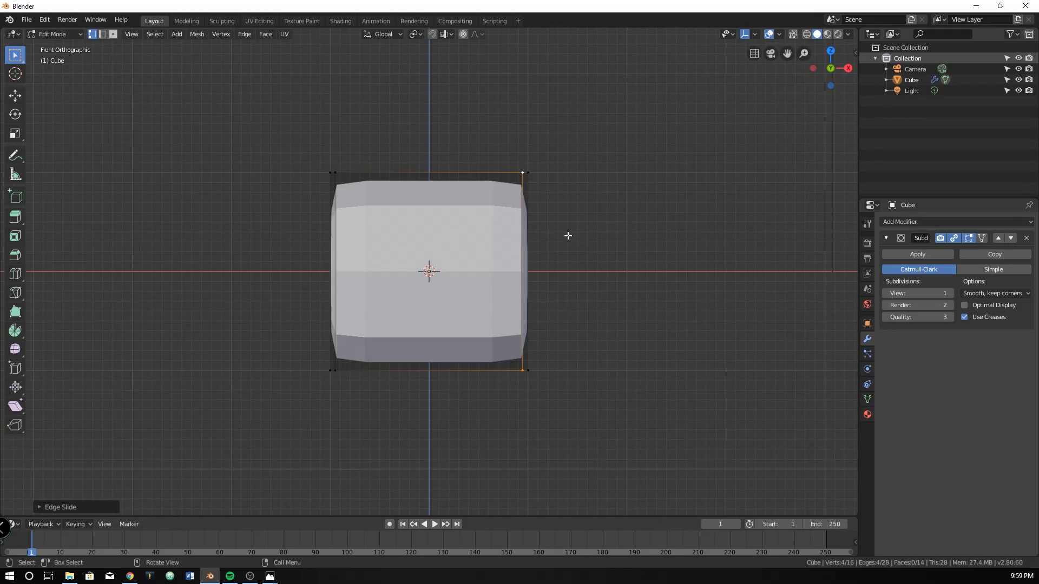
{"action": "left_click", "coordinate": [336, 194], "text": "alt"}
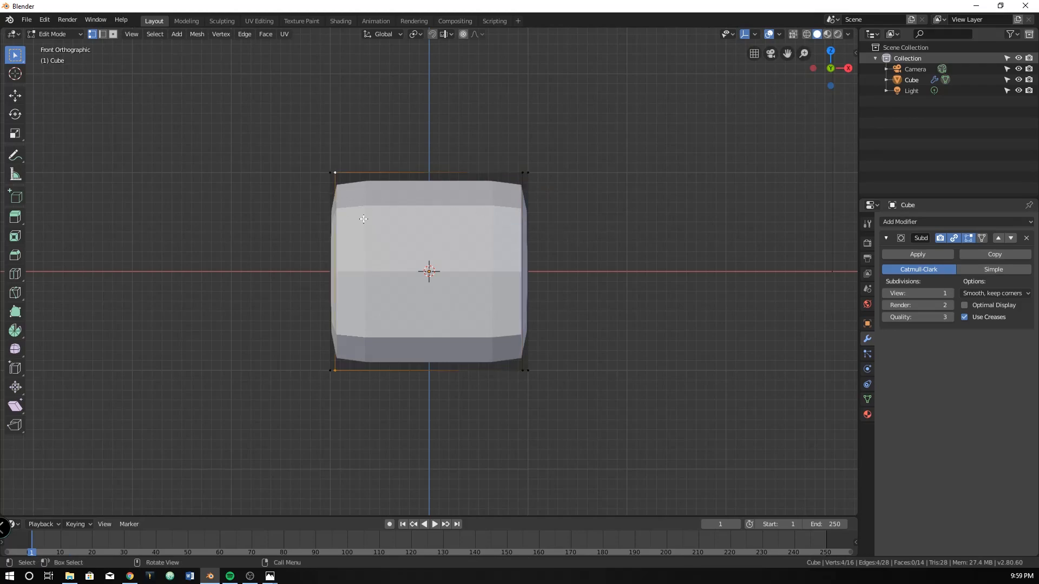
{"action": "key", "text": "g"}
{"action": "key", "text": "g"}
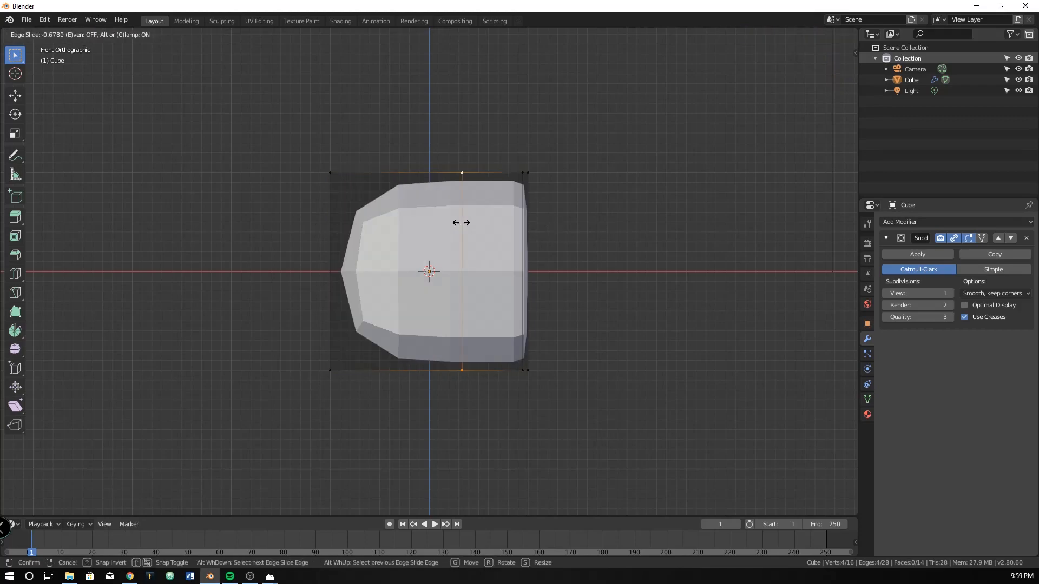
{"action": "right_click", "coordinate": [483, 248]}
Set the Subdivision modifier's View level to 2 and shade the object smooth
{"action": "middle_click_drag", "start_coordinate": [547, 255], "coordinate": [389, 274]}
{"action": "left_click", "coordinate": [950, 293]}
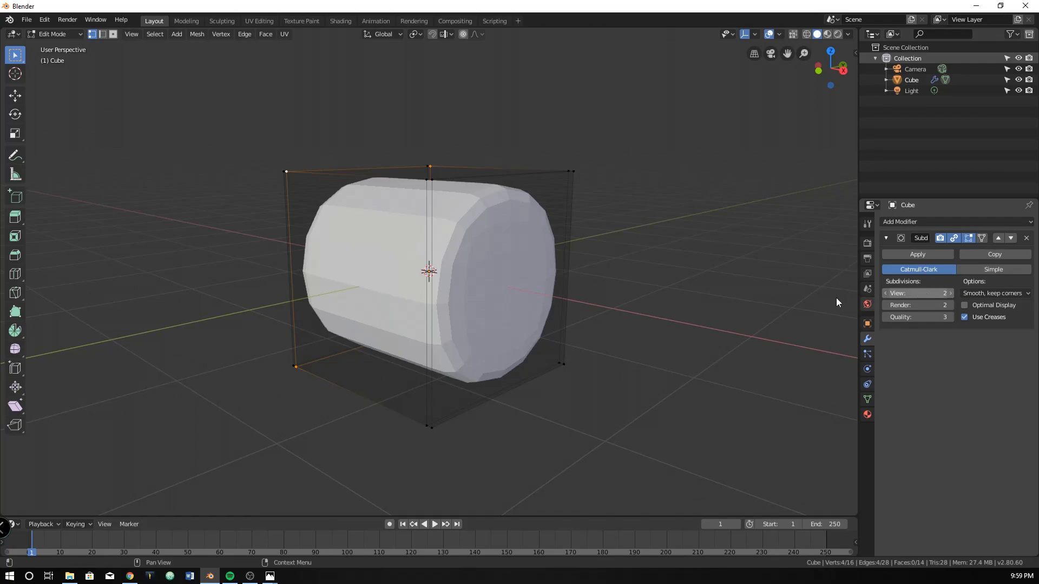
{"action": "key", "text": "Tab"}
{"action": "right_click", "coordinate": [446, 252]}
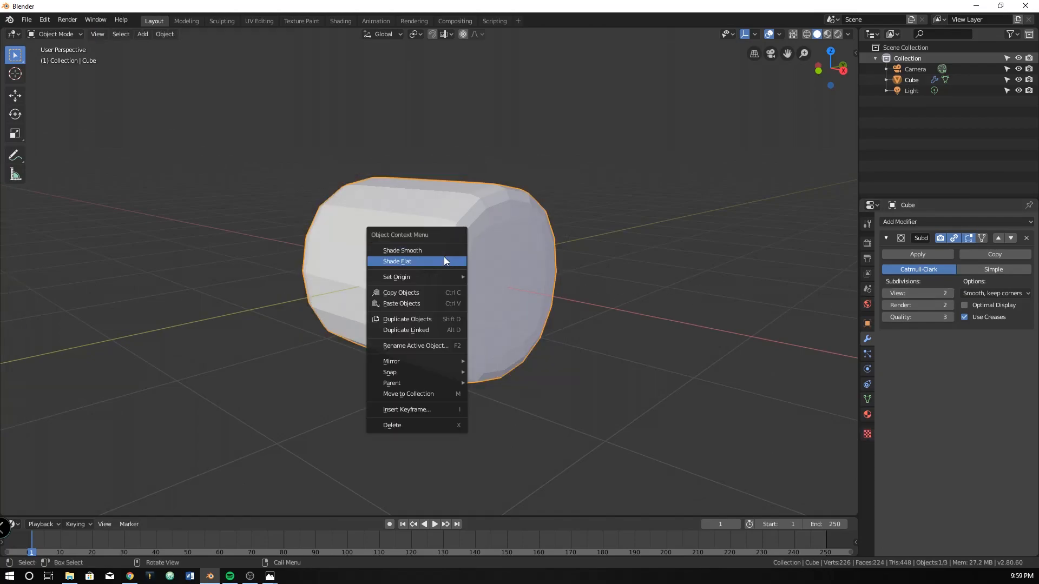
{"action": "left_click", "coordinate": [439, 251]}
{"action": "key", "text": "Tab"}
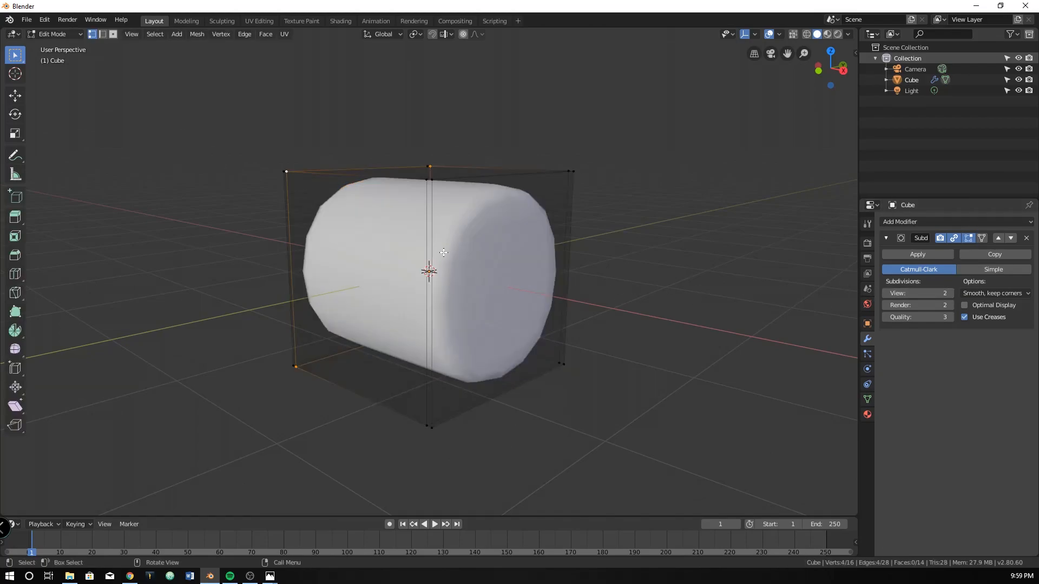
{"action": "key", "text": "Tab"}
{"action": "right_click", "coordinate": [404, 229]}
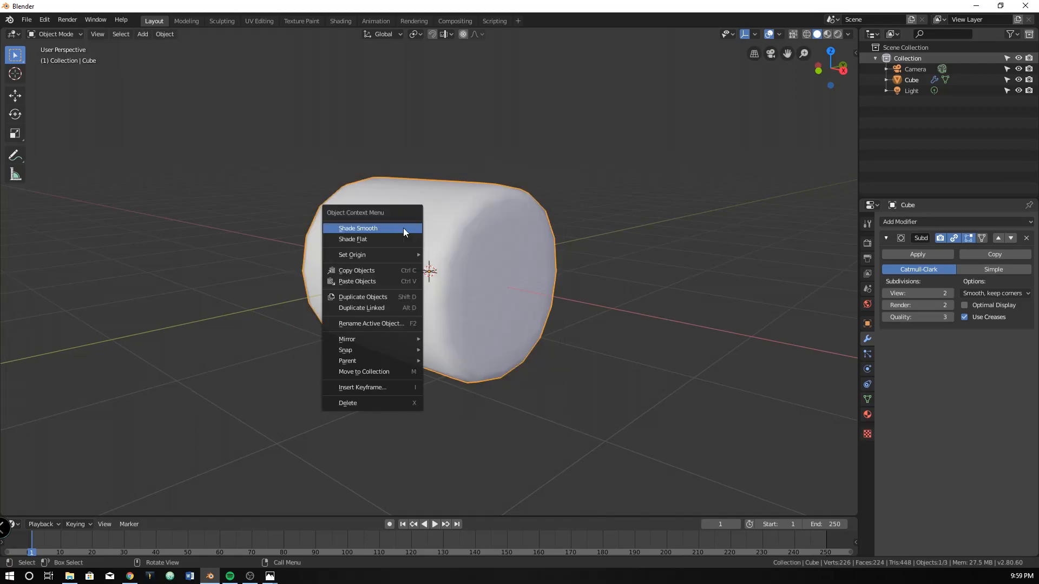
{"action": "left_click", "coordinate": [398, 227]}
{"action": "key", "text": "Tab"}
Add a vertical edge loop just to the +X side of the cylinder's middle in the front view
{"action": "middle_click_drag", "start_coordinate": [424, 225], "coordinate": [454, 236]}
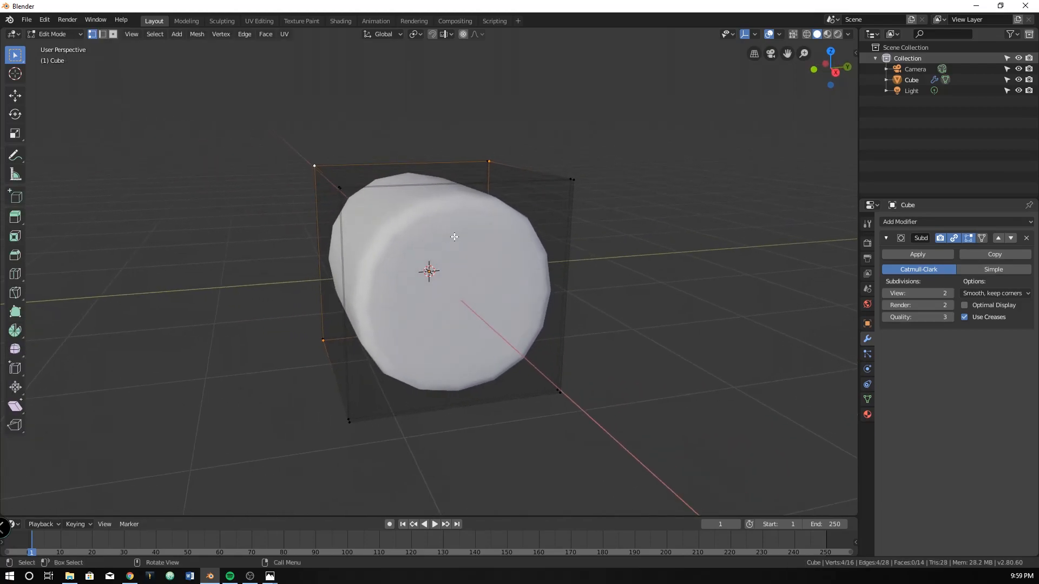
{"action": "key", "text": "KP_1"}
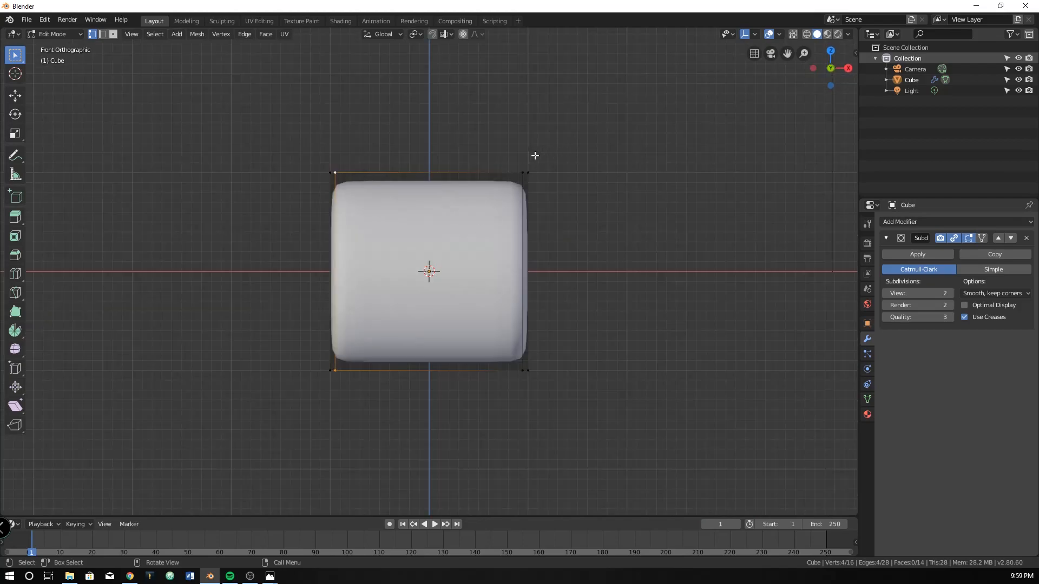
{"action": "key", "text": "ctrl+r"}
{"action": "left_click", "coordinate": [439, 178]}
{"action": "left_click", "coordinate": [454, 178]}
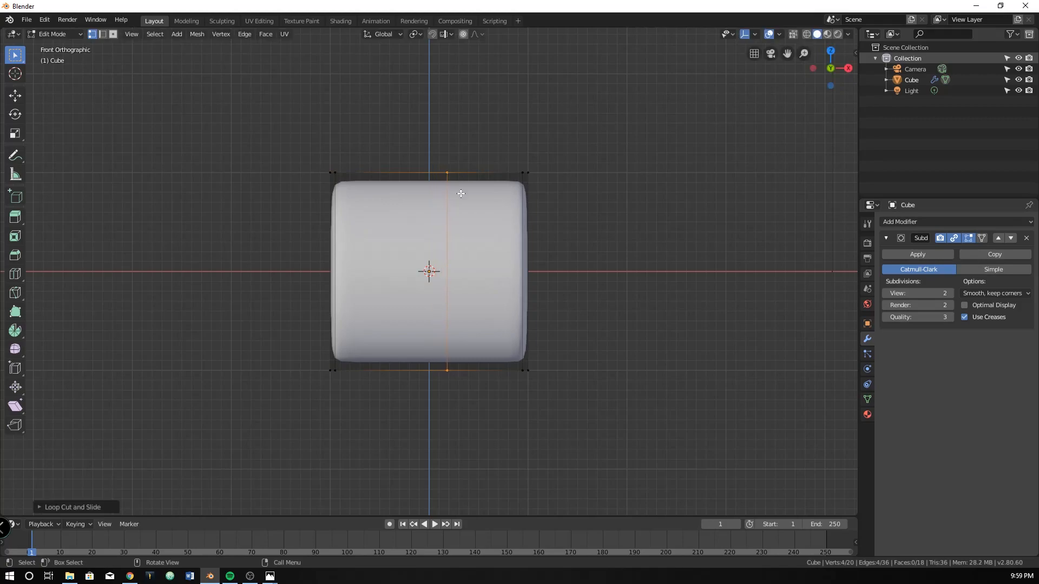
In wireframe shading, delete all vertices at the -X end, leaving only the +X half of the mesh
{"action": "key", "text": "z"}
{"action": "left_click", "coordinate": [292, 366]}
{"action": "mouse_move", "coordinate": [278, 128]}
{"action": "left_mouse_down"}
{"action": "mouse_move", "coordinate": [406, 450]}
{"action": "mouse_move", "coordinate": [384, 462]}
{"action": "left_mouse_up"}
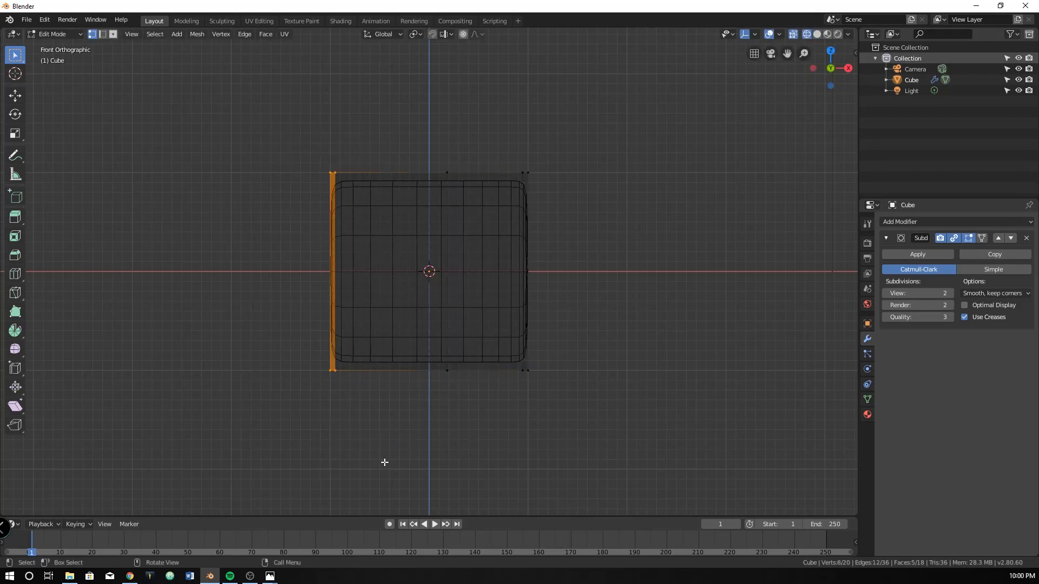
{"action": "key", "text": "x"}
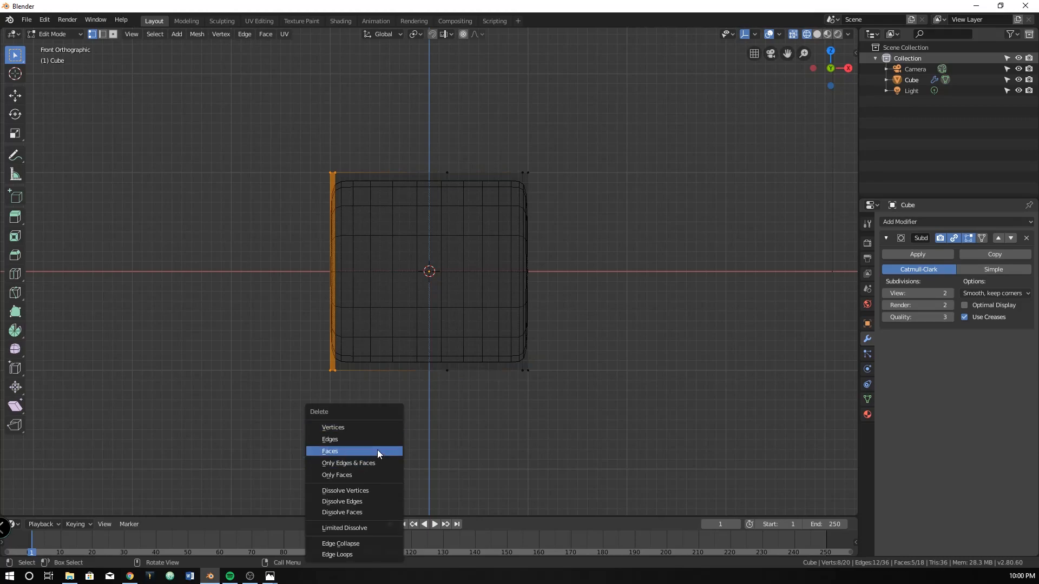
{"action": "left_click", "coordinate": [356, 428]}
Add a Mirror modifier on the X axis with Clipping enabled
{"action": "left_click", "coordinate": [925, 222]}
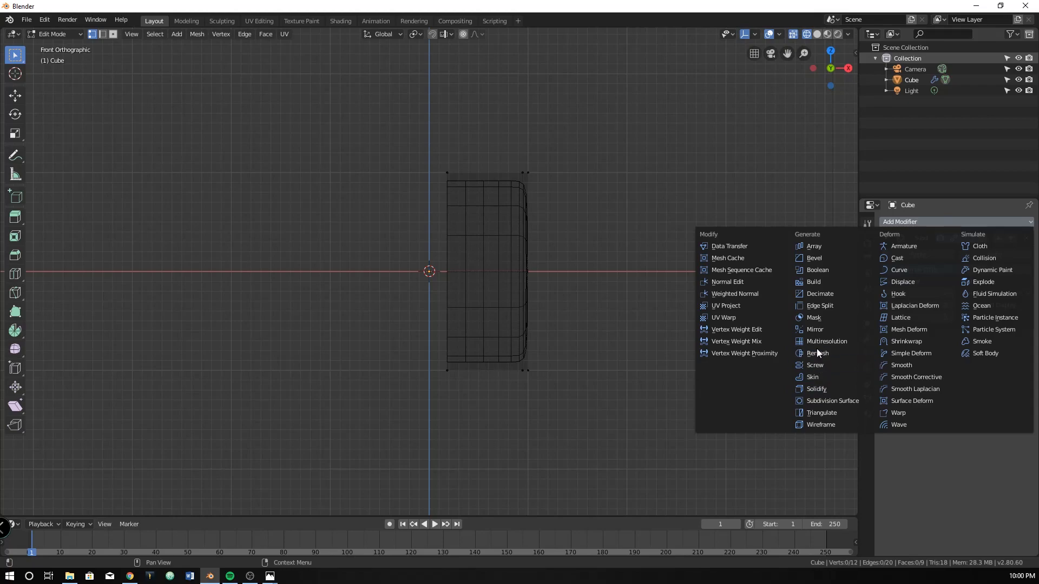
{"action": "left_click", "coordinate": [814, 330]}
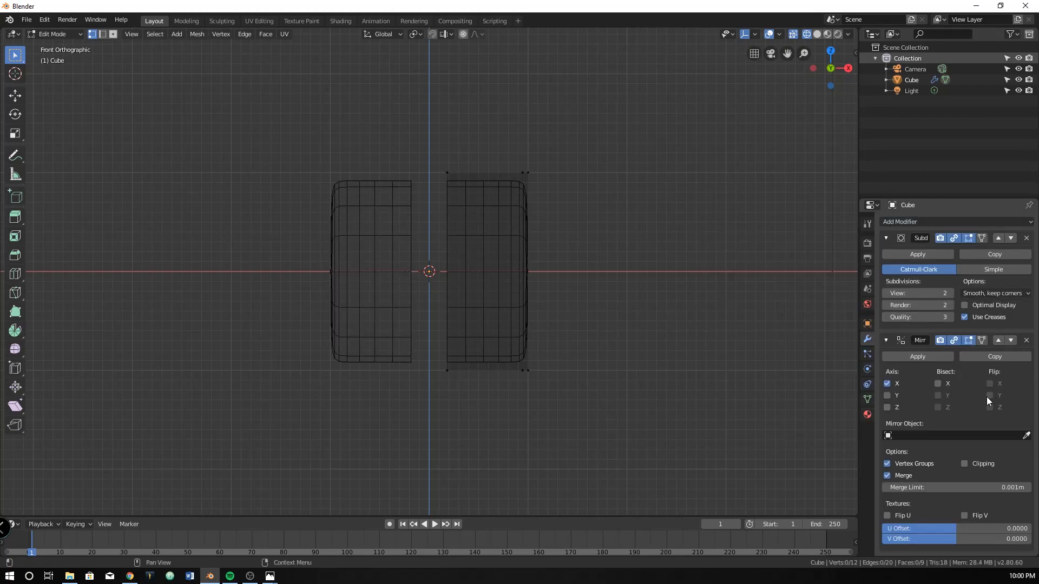
{"action": "left_click", "coordinate": [964, 464]}
Move the whole half-mesh along X by about -0.55 m until its inner edge clips onto the mirror plane
{"action": "key", "text": "a"}
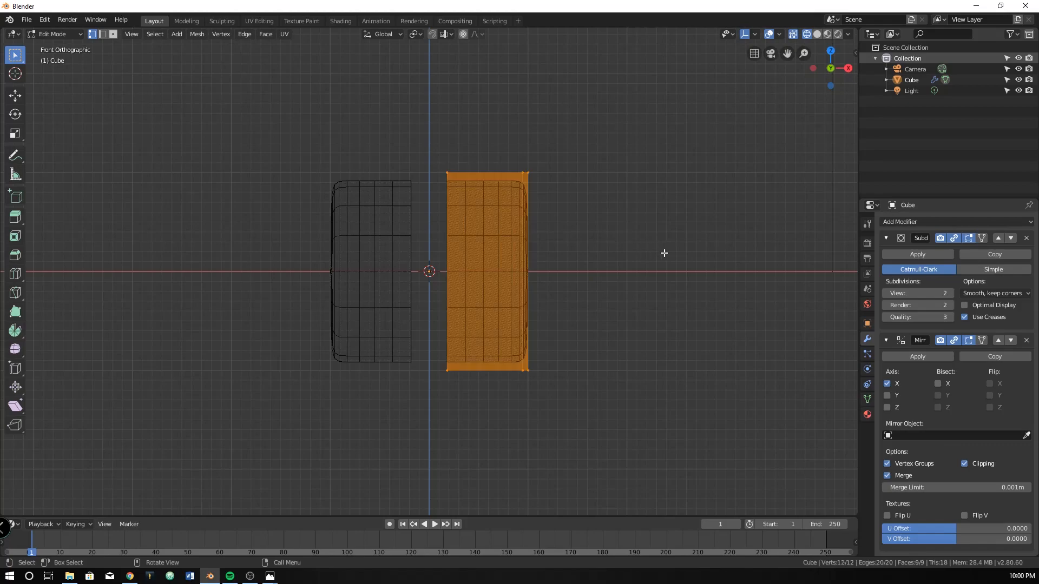
{"action": "key", "text": "g"}
{"action": "key", "text": "x"}
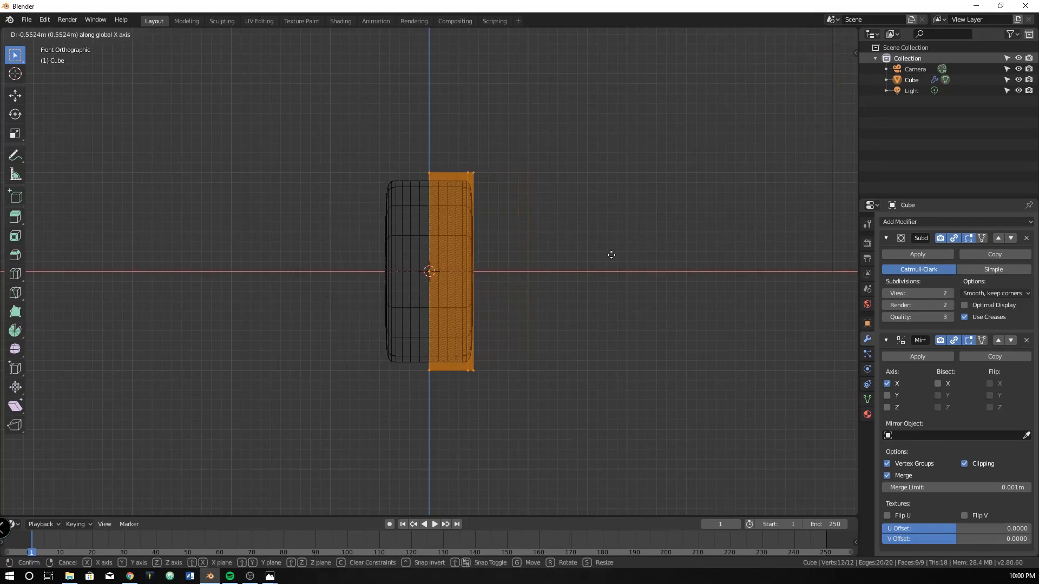
{"action": "left_click", "coordinate": [610, 253]}
{"action": "key", "text": "g"}
{"action": "key", "text": "x"}
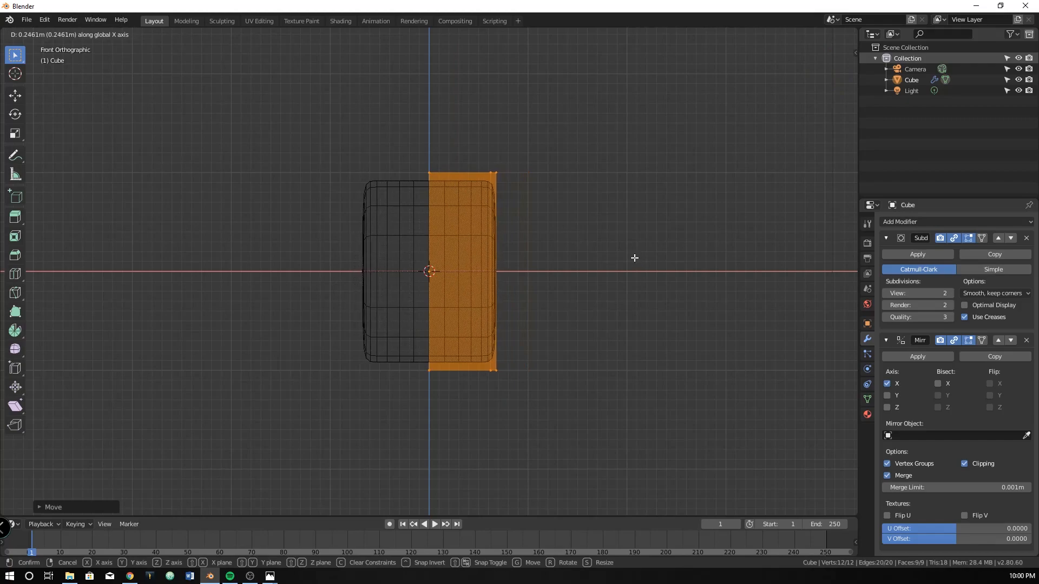
{"action": "right_click", "coordinate": [632, 255]}
Move the half-mesh outward along X in two moves until its outer end reaches about 1 m from the centre
{"action": "key", "text": "g"}
{"action": "key", "text": "x"}
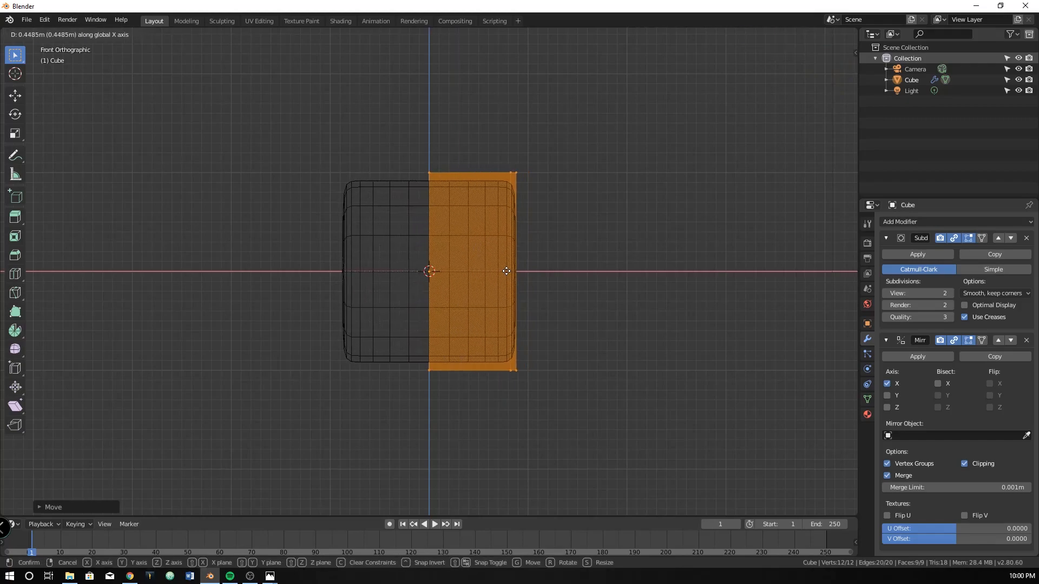
{"action": "left_click", "coordinate": [507, 272]}
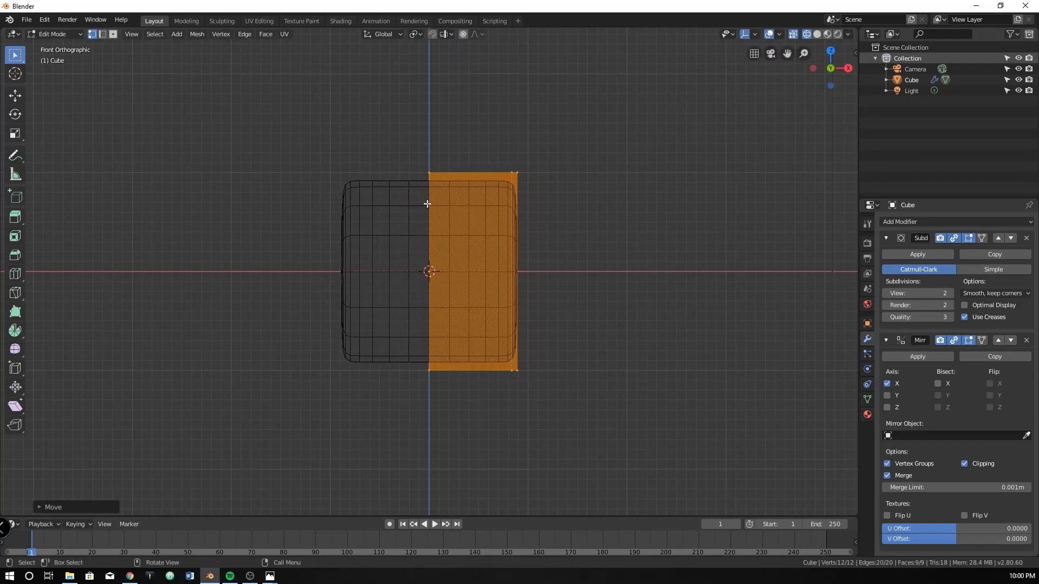
{"action": "key", "text": "g"}
{"action": "key", "text": "x"}
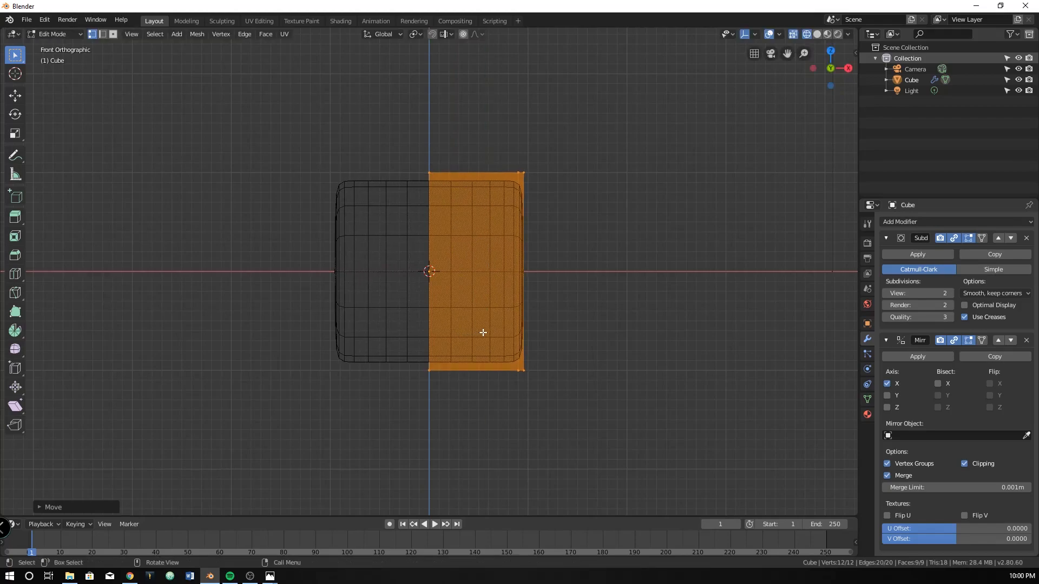
{"action": "left_click", "coordinate": [485, 333]}
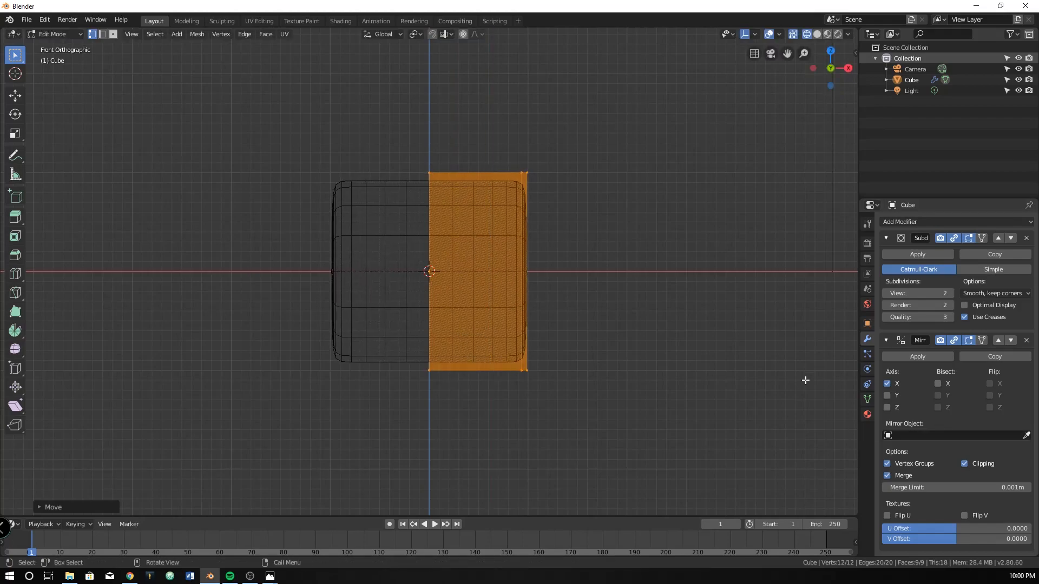
Collapse the Mirror modifier's settings and return to solid shading to view the mirrored cylinder in perspective
{"action": "left_click", "coordinate": [885, 340]}
{"action": "mouse_move", "coordinate": [644, 276]}
{"action": "middle_mouse_down"}
{"action": "mouse_move", "coordinate": [569, 304]}
{"action": "mouse_move", "coordinate": [452, 251]}
{"action": "middle_mouse_up"}
{"action": "key", "text": "z"}
{"action": "left_click", "coordinate": [647, 302]}
{"action": "middle_click_drag", "start_coordinate": [434, 199], "coordinate": [441, 222]}
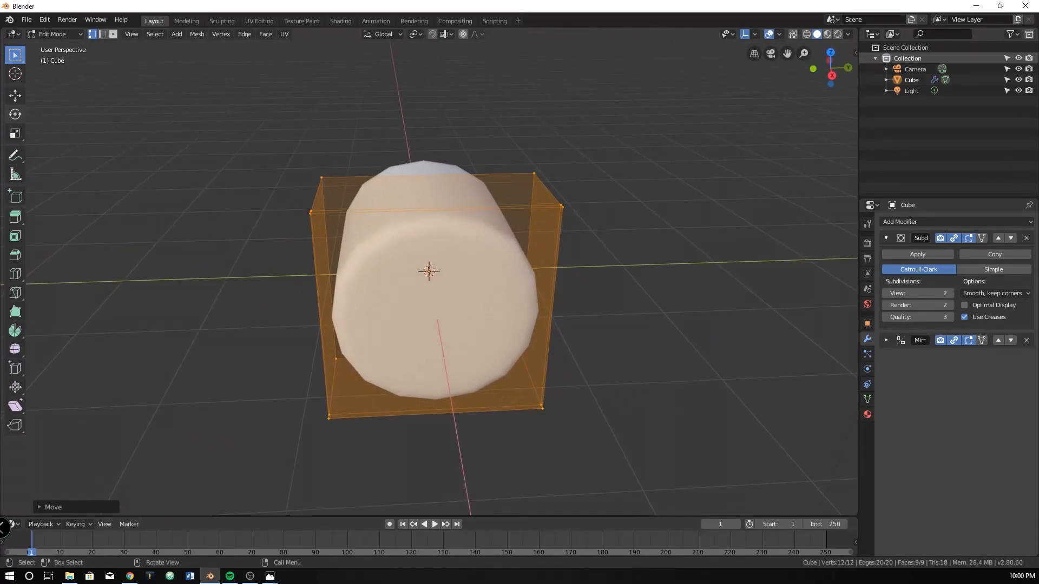
Switch to Photos to examine the demo.png reference image, and return to Blender
{"action": "key", "text": "alt+Tab"}
{"action": "left_click_drag", "start_coordinate": [476, 96], "coordinate": [490, 56]}
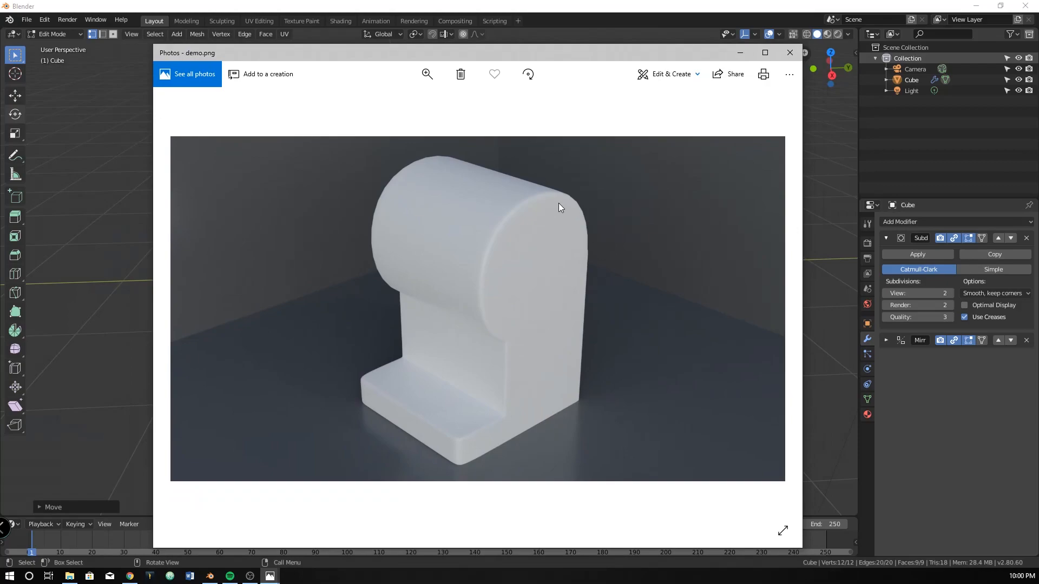
{"action": "key", "text": "alt+Tab"}
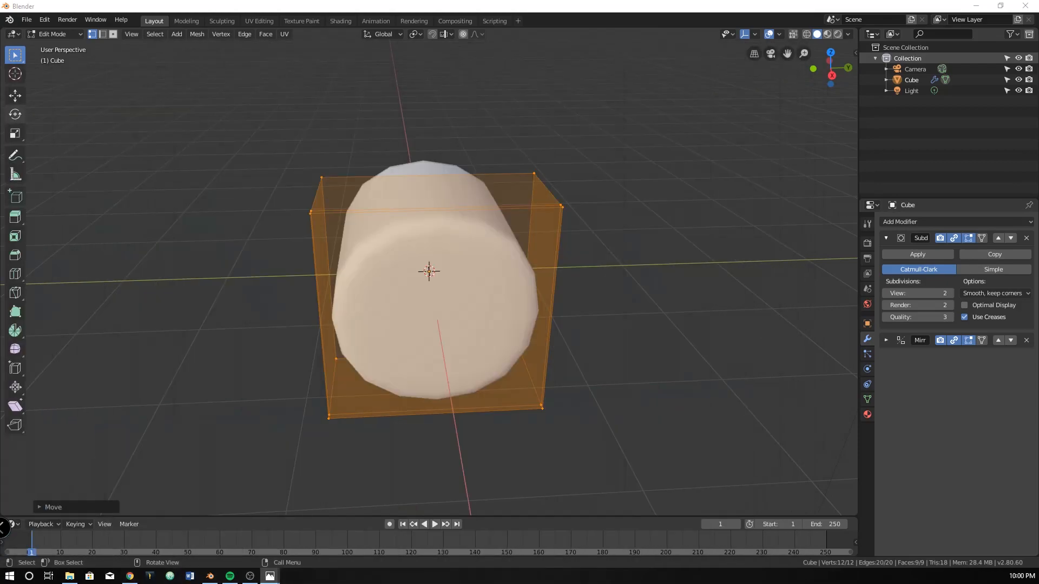
{"action": "key", "text": "KP_1"}
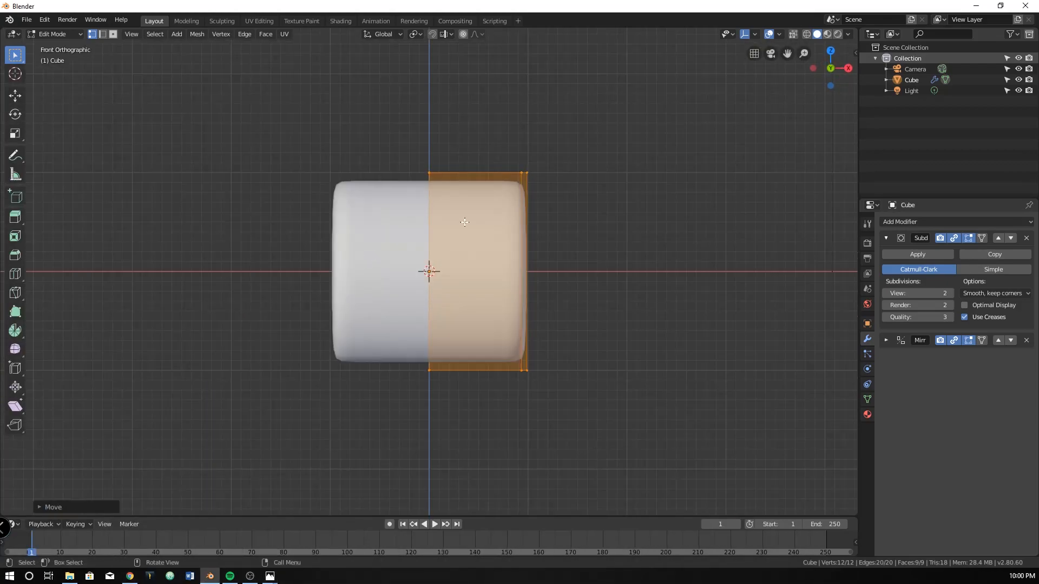
{"action": "left_click", "coordinate": [535, 159]}
{"action": "left_click_drag", "start_coordinate": [525, 160], "coordinate": [585, 427]}
{"action": "middle_click_drag", "start_coordinate": [585, 427], "coordinate": [548, 297]}
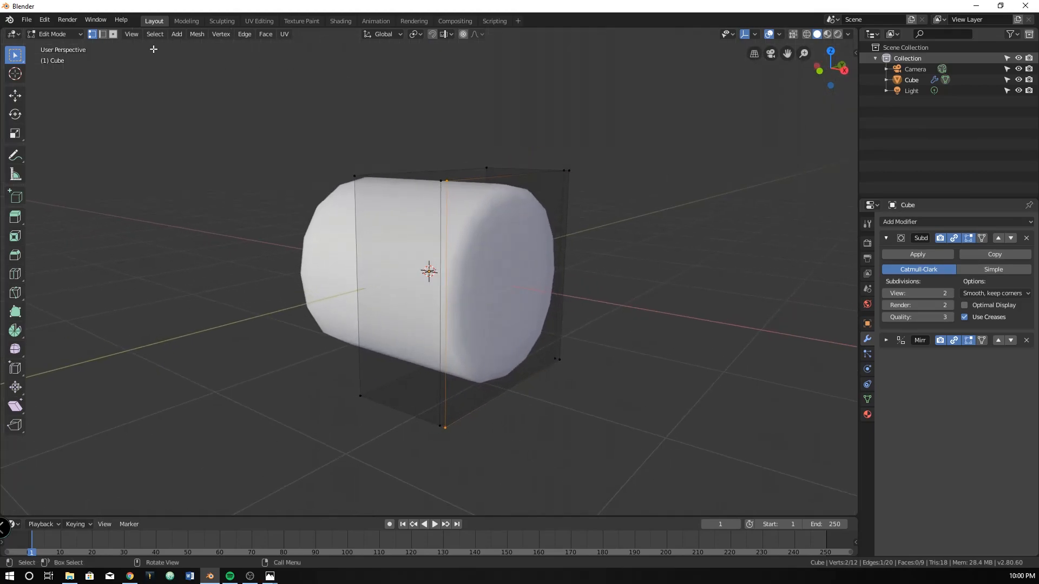
In front wireframe view, select the half-mesh's outer end face, extrude it in place and scale the new face slightly inward
{"action": "key", "text": "KP_1"}
{"action": "key", "text": "z"}
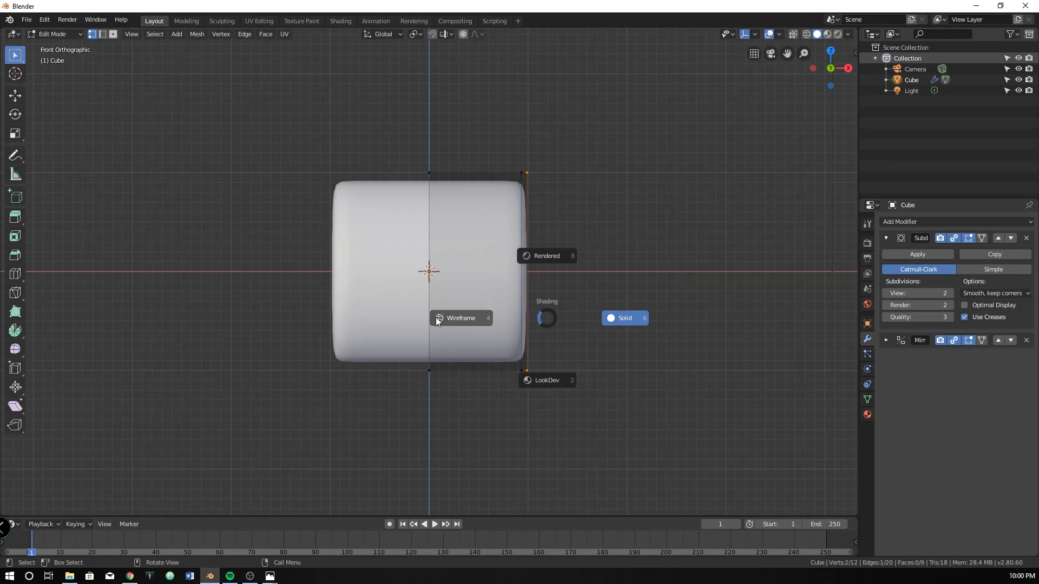
{"action": "left_click", "coordinate": [439, 319]}
{"action": "left_click_drag", "start_coordinate": [523, 143], "coordinate": [613, 529]}
{"action": "middle_click_drag", "start_coordinate": [587, 388], "coordinate": [504, 352]}
{"action": "key", "text": "KP_1"}
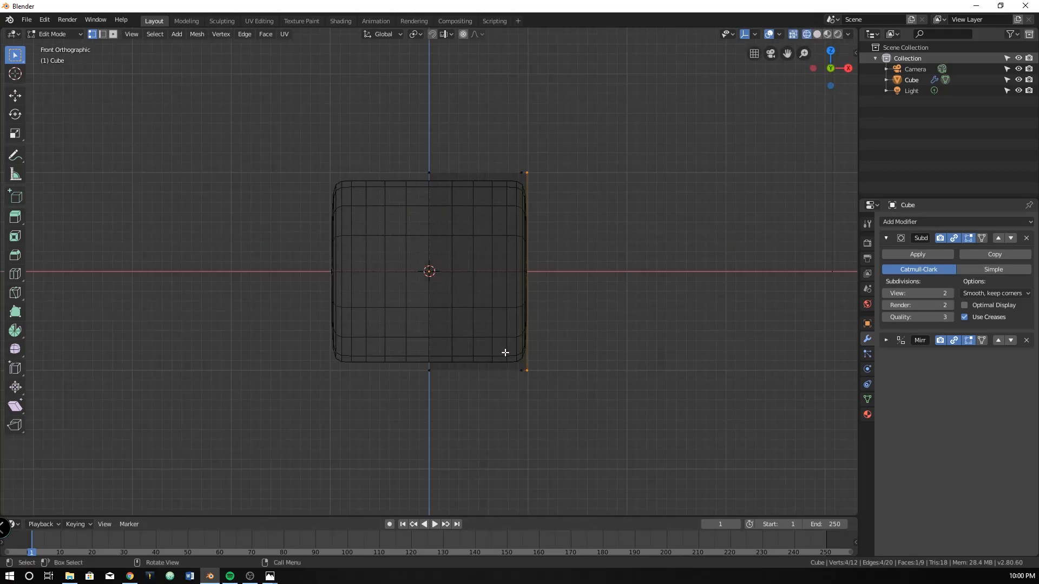
{"action": "key", "text": "e"}
{"action": "right_click", "coordinate": [626, 354]}
{"action": "key", "text": "s"}
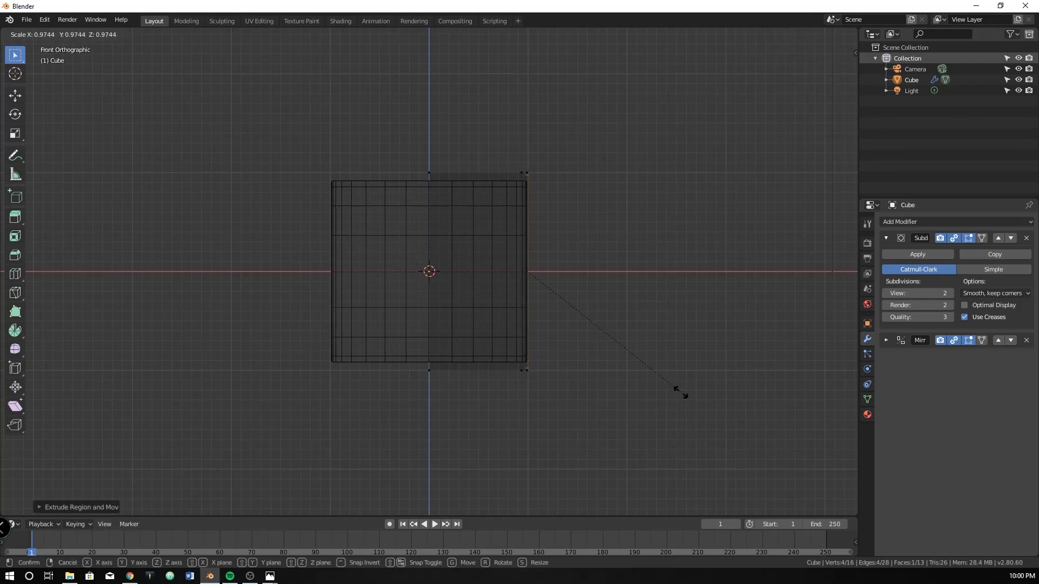
{"action": "left_click", "coordinate": [633, 370]}
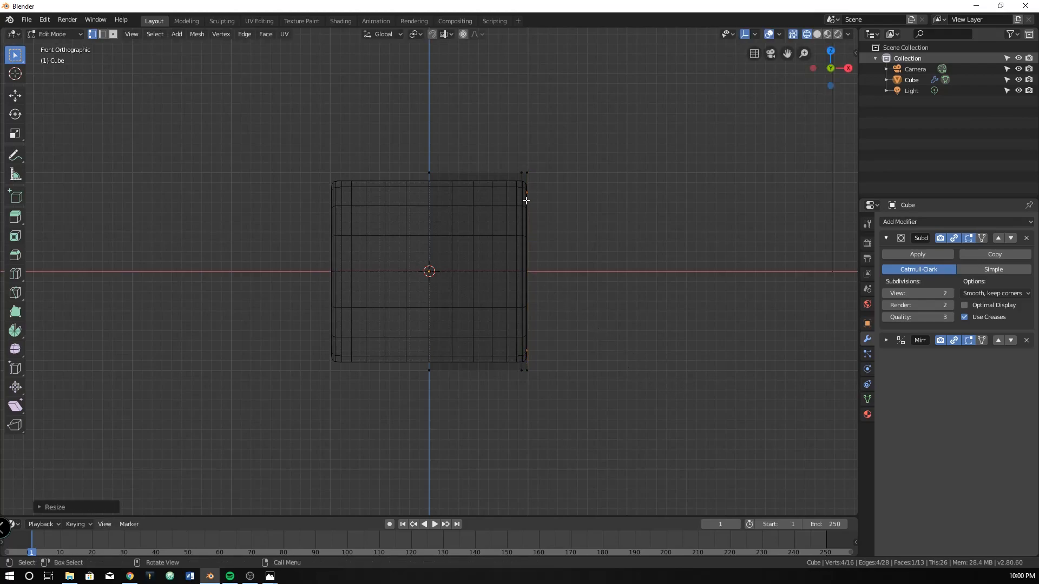
Examine the cylinder's inset end from several angles, in both Edit Mode and Object Mode
{"action": "middle_click_drag", "start_coordinate": [560, 346], "coordinate": [492, 370]}
{"action": "key", "text": "KP_1"}
{"action": "scroll", "coordinate": [668, 305], "scroll_direction": "up", "scroll_amount": 3}
{"action": "scroll", "coordinate": [668, 304], "scroll_direction": "down", "scroll_amount": 2}
{"action": "middle_click_drag", "start_coordinate": [667, 305], "coordinate": [593, 311]}
{"action": "key", "text": "Tab"}
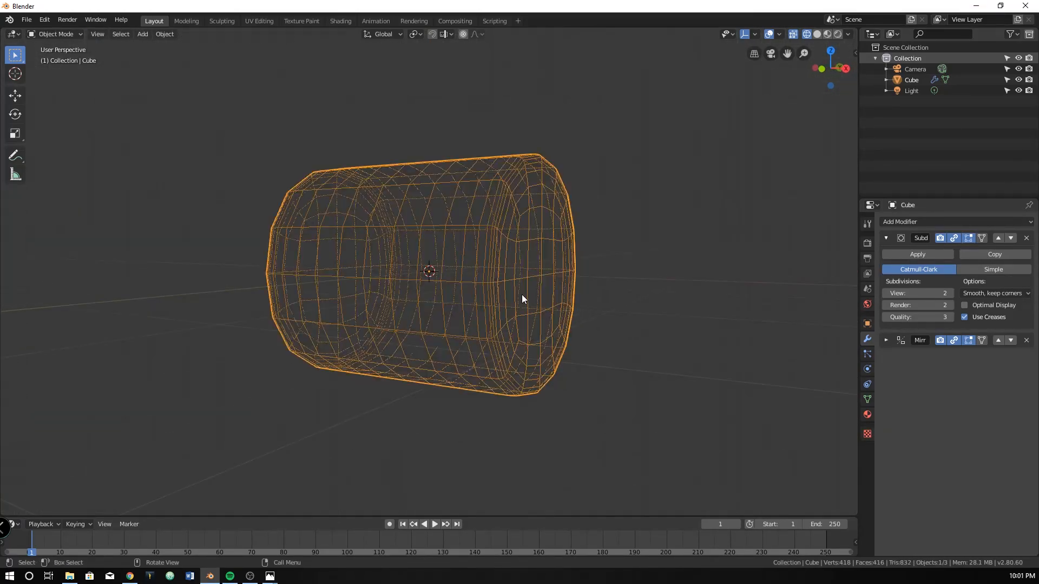
{"action": "middle_click_drag", "start_coordinate": [522, 297], "coordinate": [555, 177]}
{"action": "middle_click_drag", "start_coordinate": [566, 323], "coordinate": [521, 319]}
{"action": "key", "text": "KP_3"}
{"action": "key", "text": "KP_1"}
{"action": "key", "text": "Tab"}
{"action": "key", "text": "Tab"}
Return to Object Mode and display the cylinder in solid shading from a perspective angle
{"action": "key", "text": "Tab"}
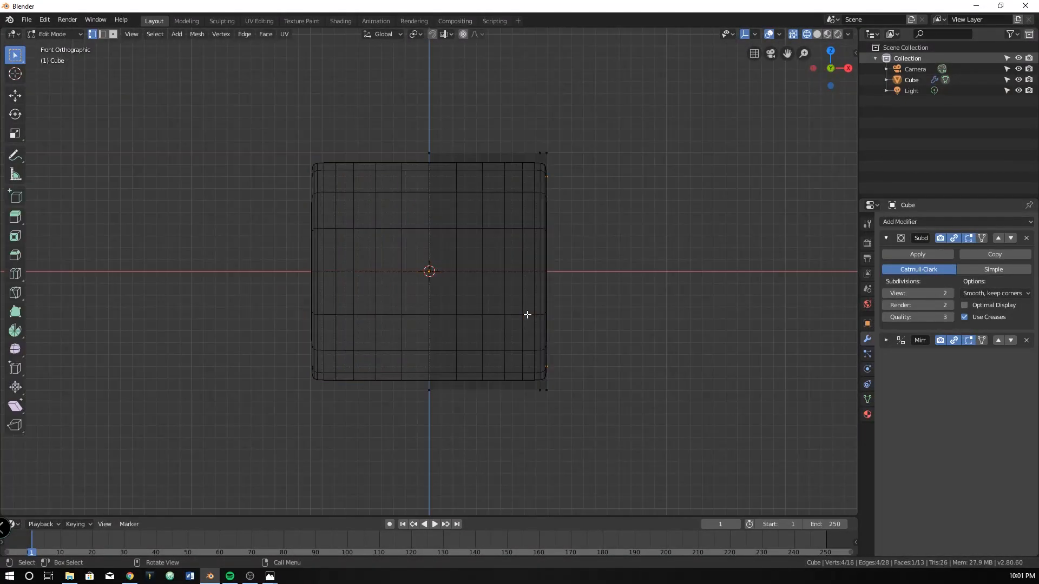
{"action": "key", "text": "Tab"}
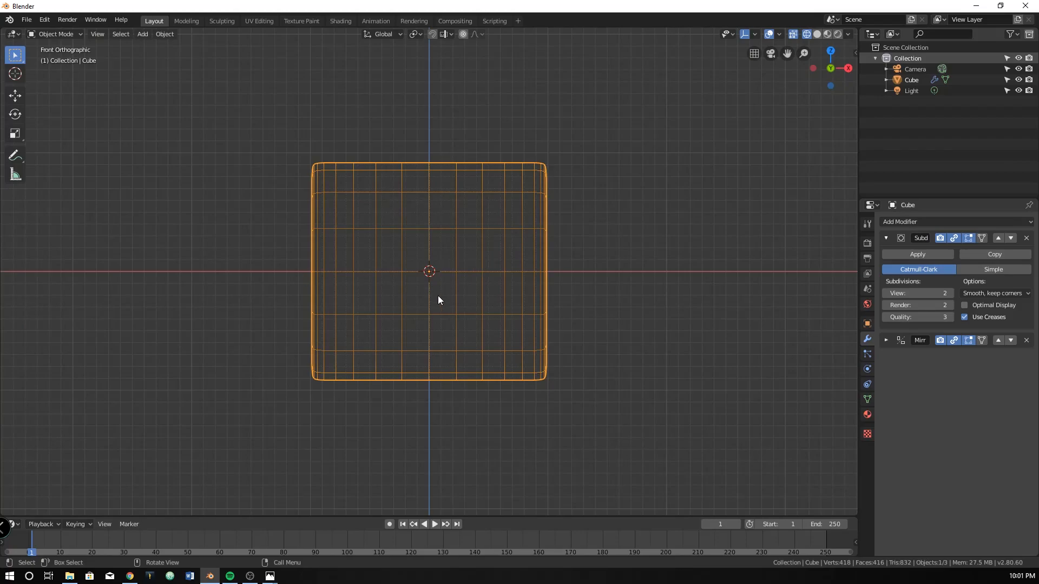
{"action": "middle_click_drag", "start_coordinate": [473, 291], "coordinate": [423, 309]}
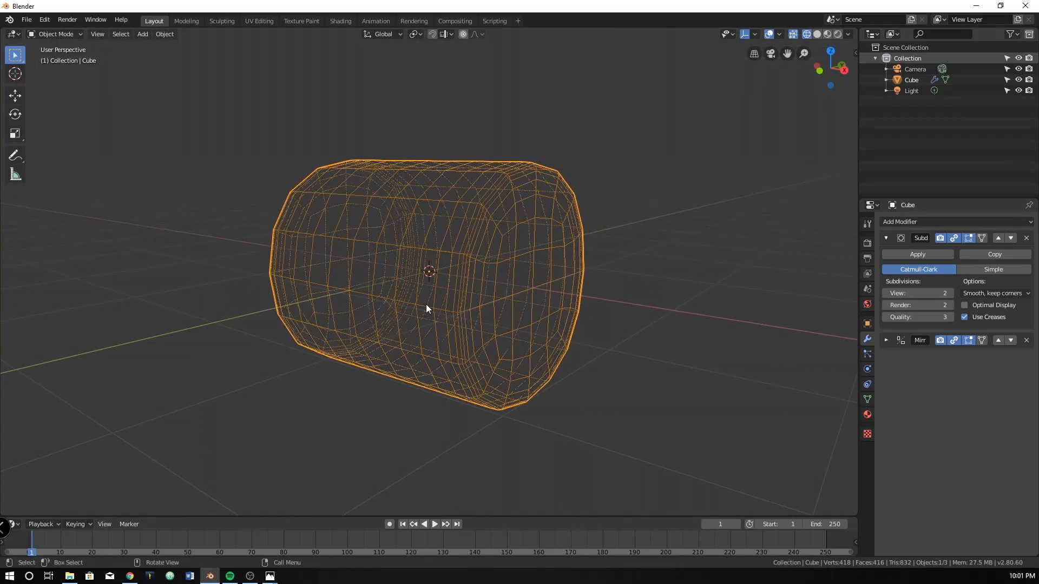
{"action": "key", "text": "z"}
{"action": "left_click", "coordinate": [510, 308]}
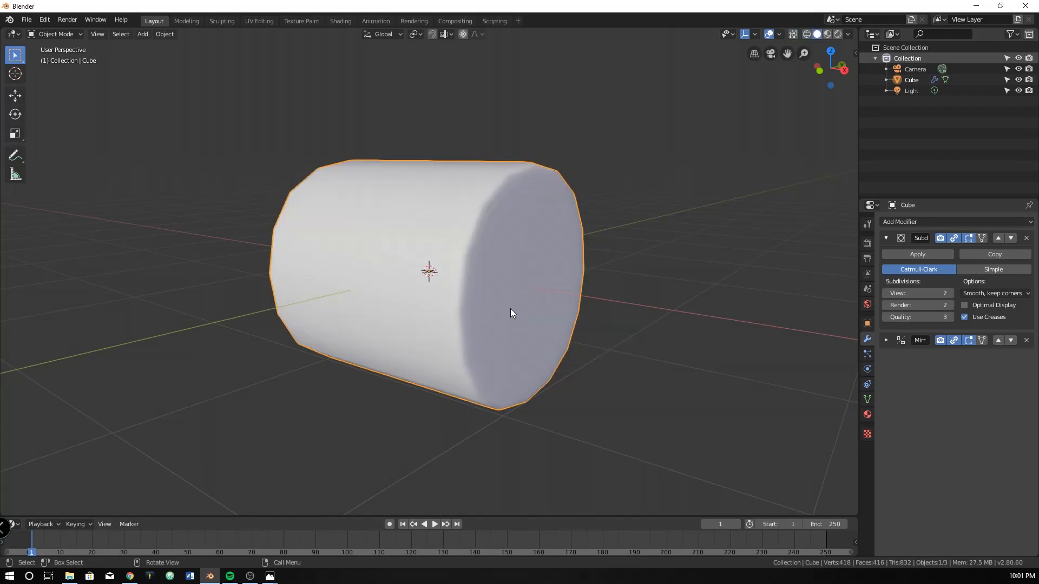
Add a cube mesh and lower it along Z until its upper part overlaps the underside of the cylinder
{"action": "key", "text": "shift+a"}
{"action": "mouse_move", "coordinate": [511, 309]}
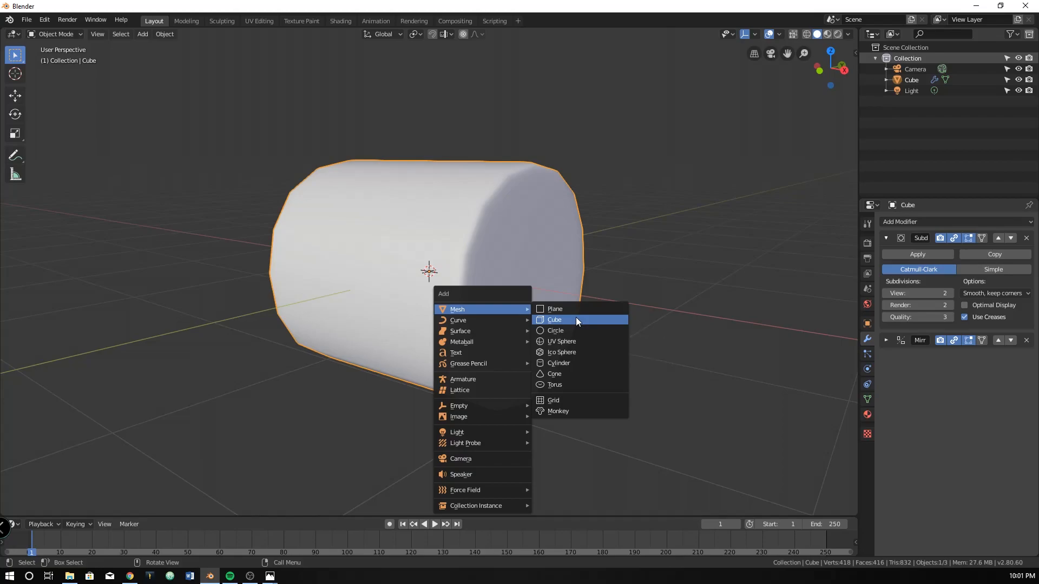
{"action": "left_click", "coordinate": [575, 317]}
{"action": "key", "text": "g"}
{"action": "key", "text": "z"}
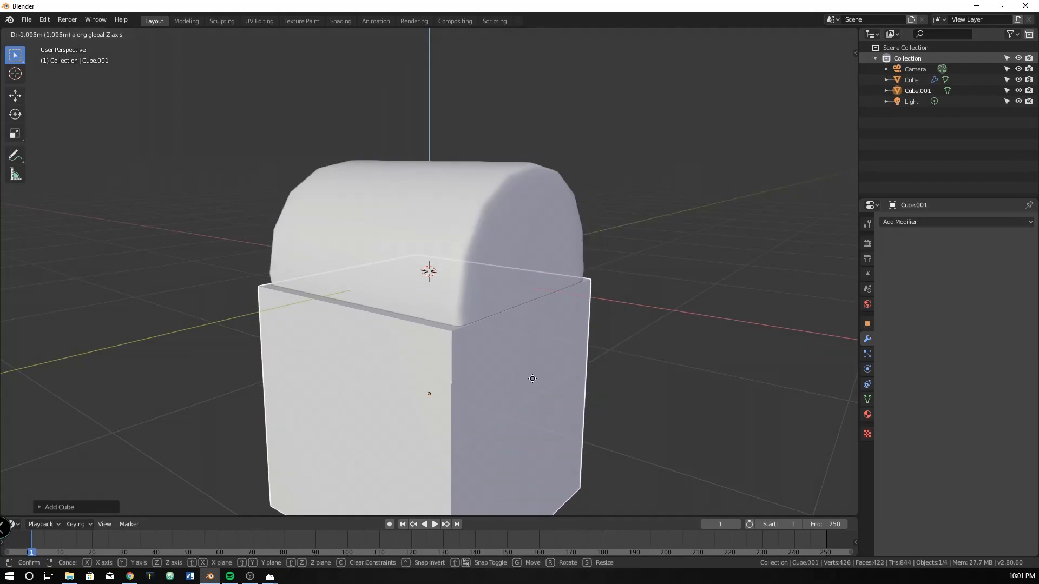
{"action": "left_click", "coordinate": [547, 429]}
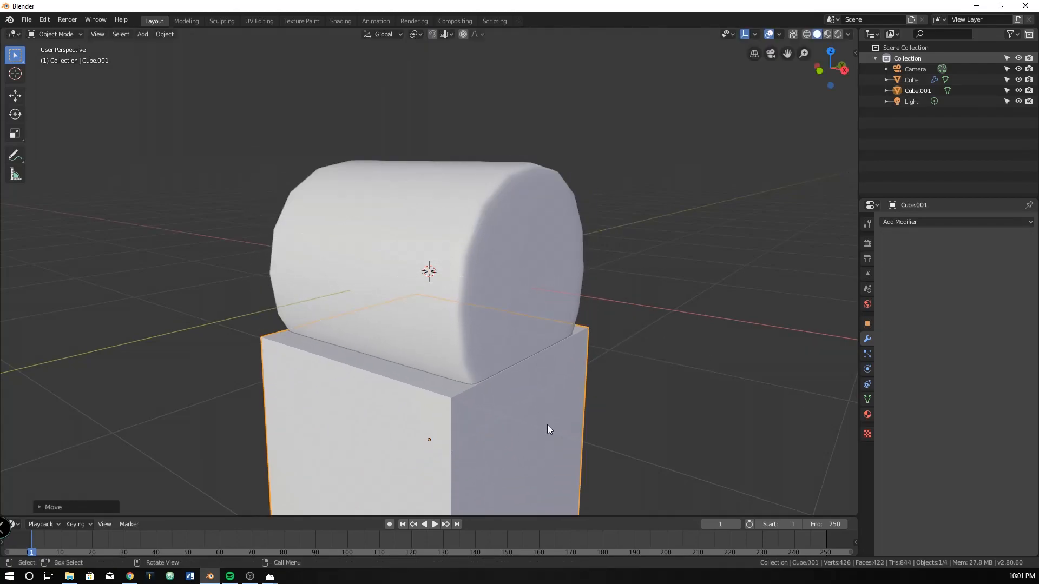
In Edit Mode, scale the new cube's whole mesh along Y to about two thirds of its width
{"action": "key", "text": "KP_3"}
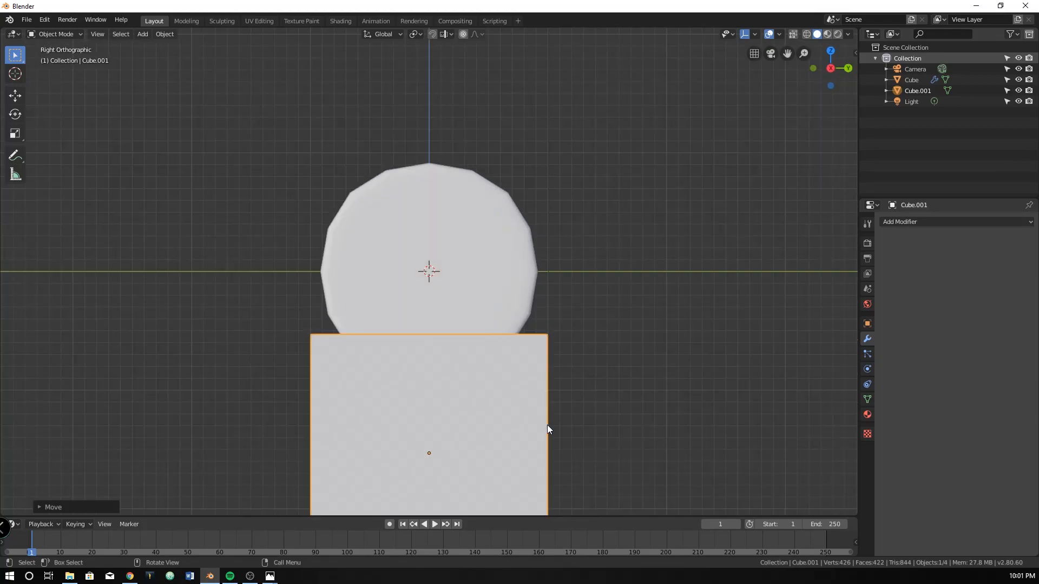
{"action": "middle_click_drag", "start_coordinate": [547, 429], "coordinate": [529, 340], "text": "shift"}
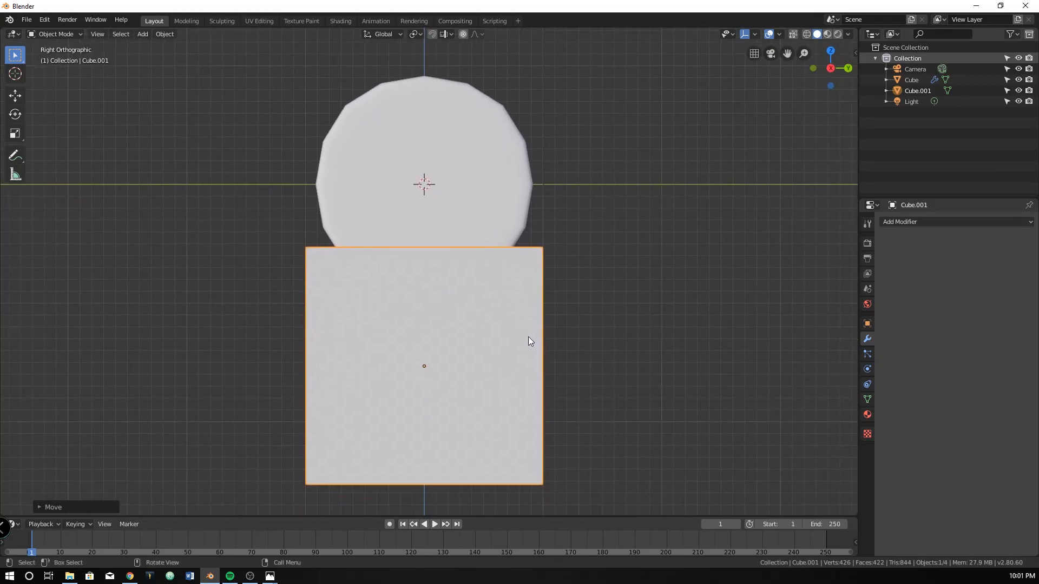
{"action": "key", "text": "Tab"}
{"action": "key", "text": "s"}
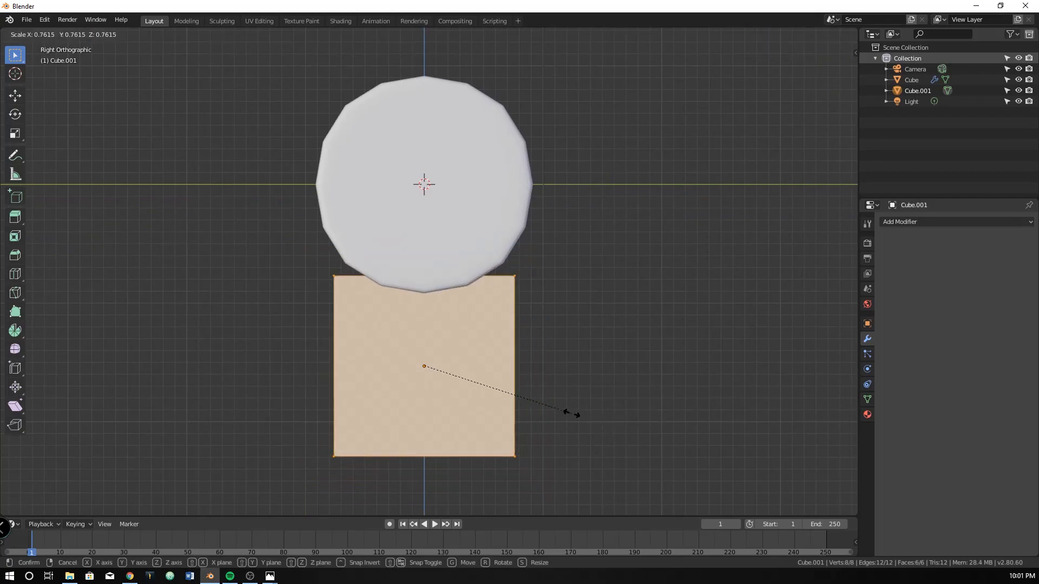
{"action": "key", "text": "Escape"}
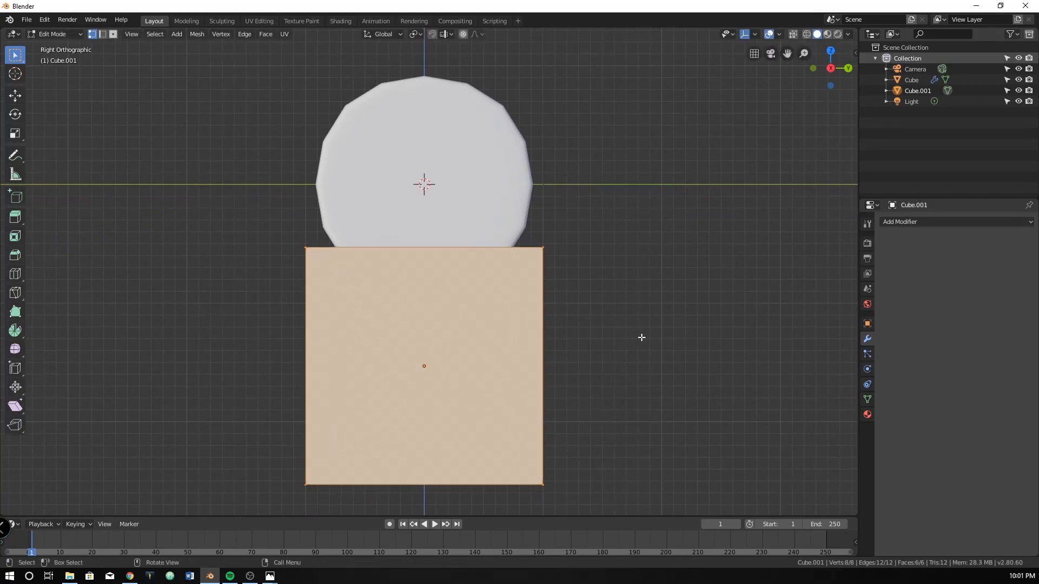
{"action": "key", "text": "s"}
{"action": "key", "text": "y"}
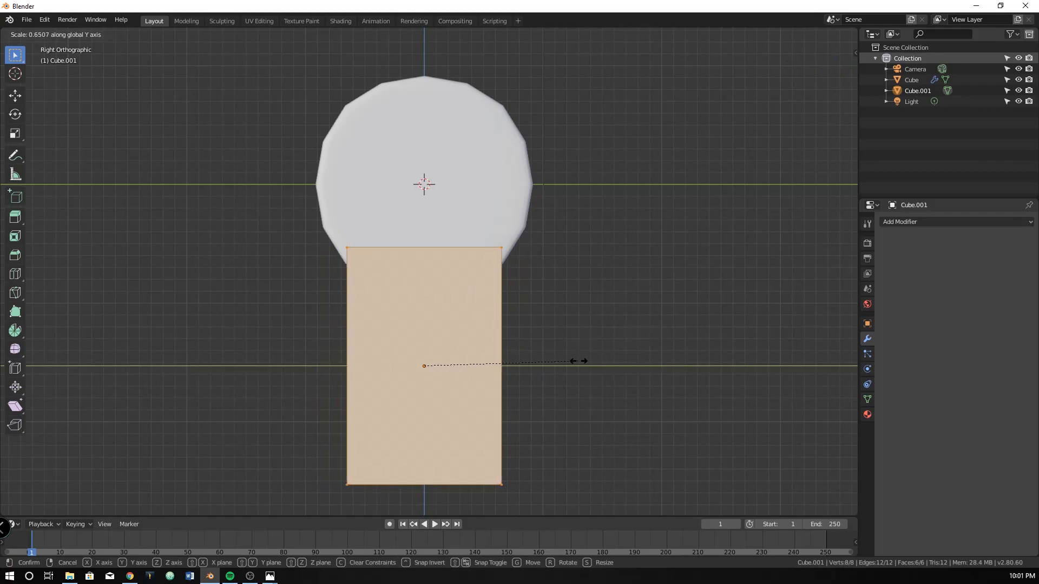
{"action": "left_click", "coordinate": [583, 362]}
Move the block's mesh along positive Y and up along Z so its upper corner meets the cylinder's side at mid-height
{"action": "key", "text": "g"}
{"action": "key", "text": "y"}
{"action": "left_click", "coordinate": [604, 364]}
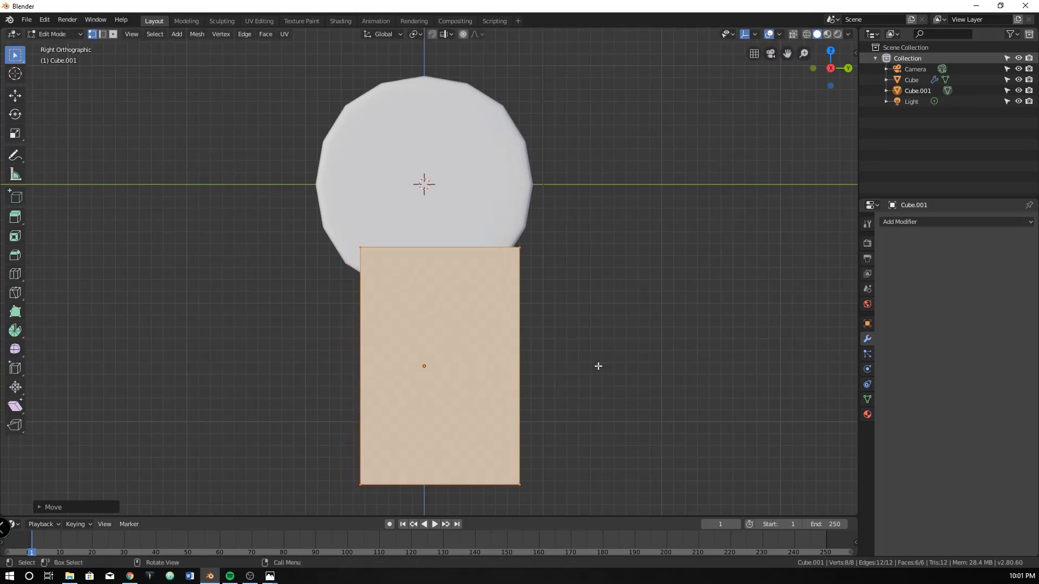
{"action": "key", "text": "g"}
{"action": "key", "text": "y"}
{"action": "key", "text": "z"}
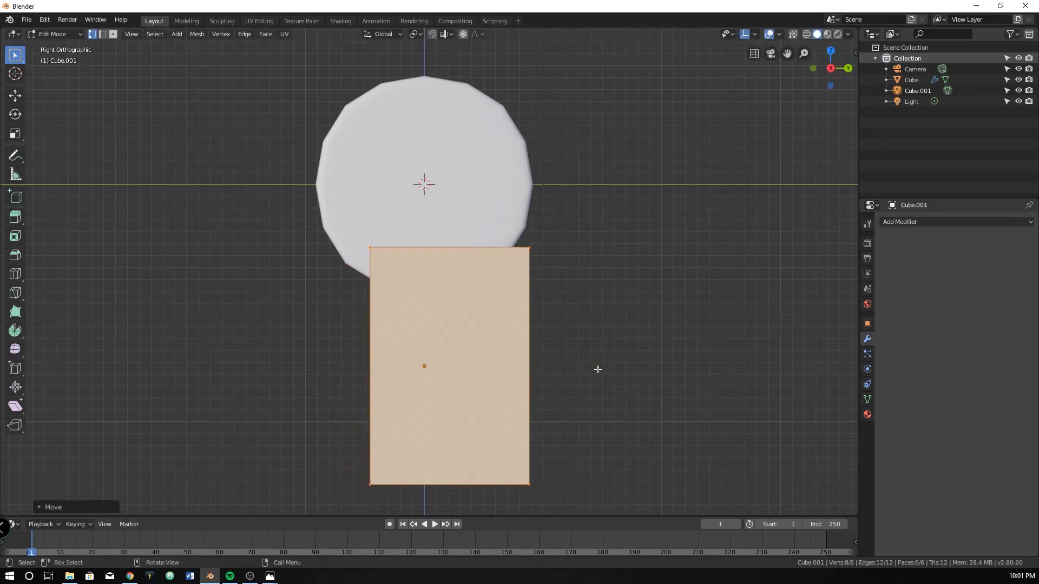
{"action": "key", "text": "y"}
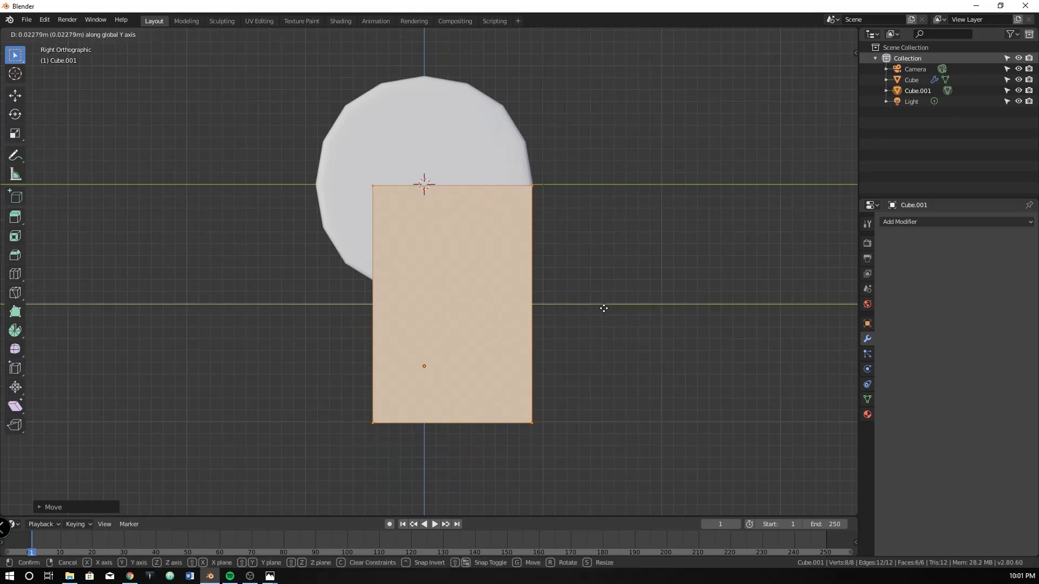
{"action": "left_click", "coordinate": [603, 309]}
Fine-tune the block's position in close-up so its upper corner sits exactly on the cylinder's outermost edge
{"action": "key", "text": "g"}
{"action": "left_click", "coordinate": [606, 306]}
{"action": "scroll", "coordinate": [605, 308], "scroll_direction": "up", "scroll_amount": 4}
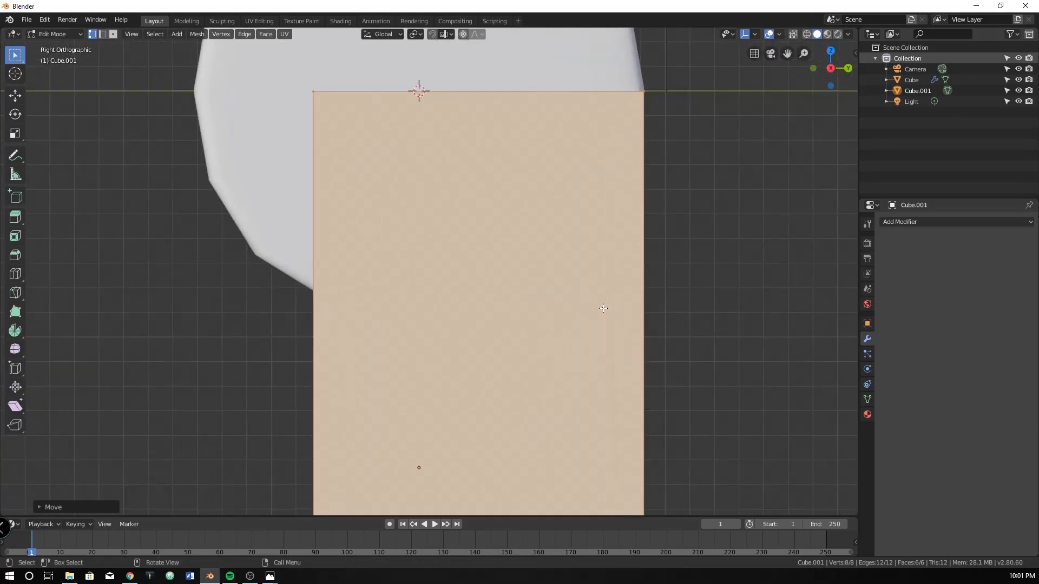
{"action": "middle_click_drag", "start_coordinate": [613, 239], "coordinate": [456, 318], "text": "shift"}
{"action": "scroll", "coordinate": [457, 316], "scroll_direction": "up", "scroll_amount": 4}
{"action": "middle_click_drag", "start_coordinate": [561, 179], "coordinate": [473, 263], "text": "shift"}
{"action": "middle_click_drag", "start_coordinate": [477, 195], "coordinate": [495, 283], "text": "shift"}
{"action": "scroll", "coordinate": [495, 283], "scroll_direction": "up", "scroll_amount": 2}
{"action": "scroll", "coordinate": [508, 214], "scroll_direction": "up", "scroll_amount": 2}
{"action": "key", "text": "g"}
{"action": "left_click", "coordinate": [526, 207]}
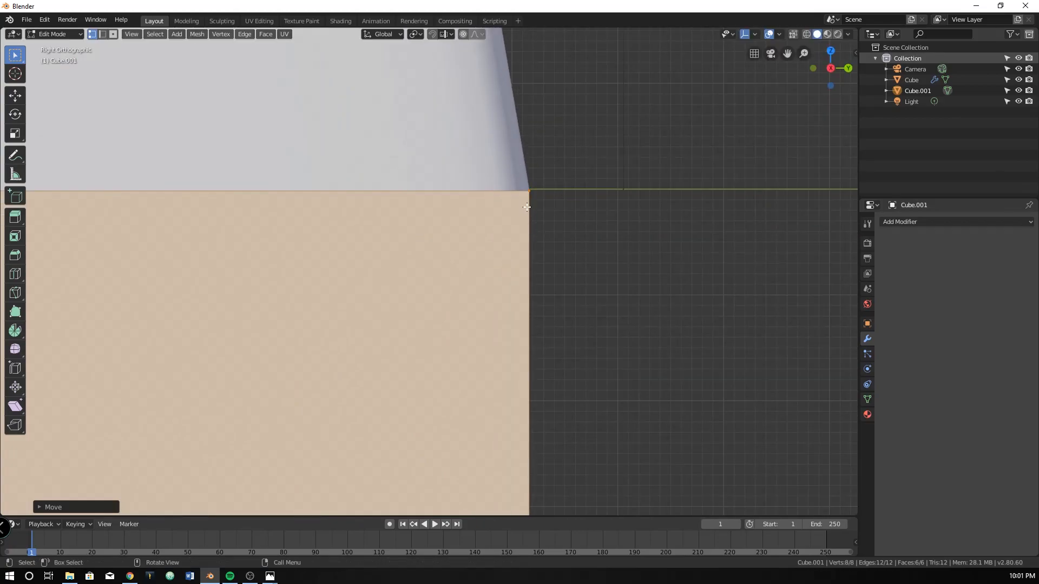
Leave Edit Mode and add a Subdivision Surface modifier to the block
{"action": "scroll", "coordinate": [545, 427], "scroll_direction": "down", "scroll_amount": 15}
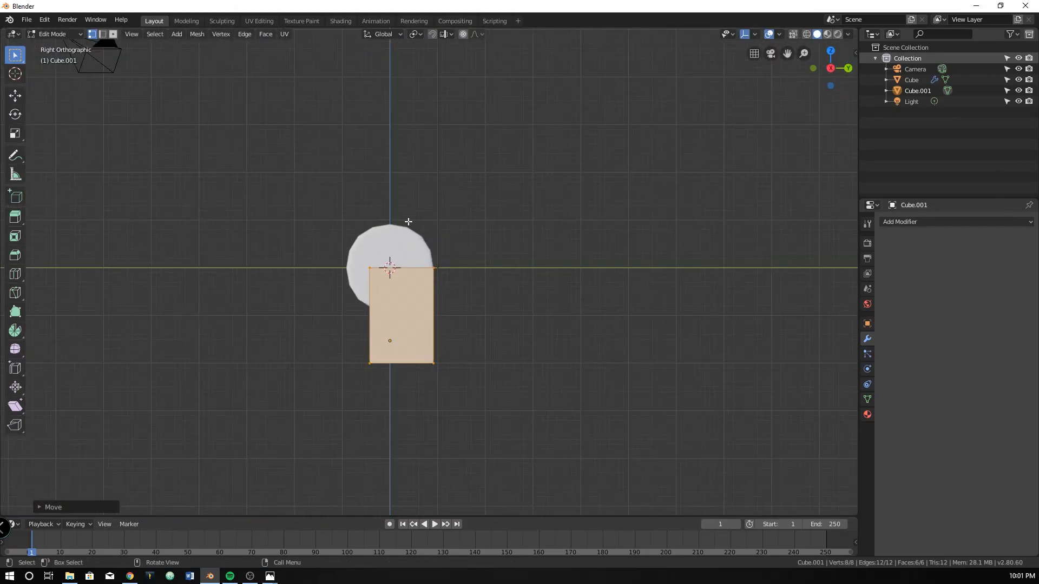
{"action": "middle_click_drag", "start_coordinate": [459, 262], "coordinate": [454, 287]}
{"action": "scroll", "coordinate": [455, 287], "scroll_direction": "up", "scroll_amount": 4}
{"action": "key", "text": "z"}
{"action": "key", "text": "Tab"}
{"action": "middle_click_drag", "start_coordinate": [371, 308], "coordinate": [447, 306]}
{"action": "middle_click_drag", "start_coordinate": [432, 355], "coordinate": [452, 299]}
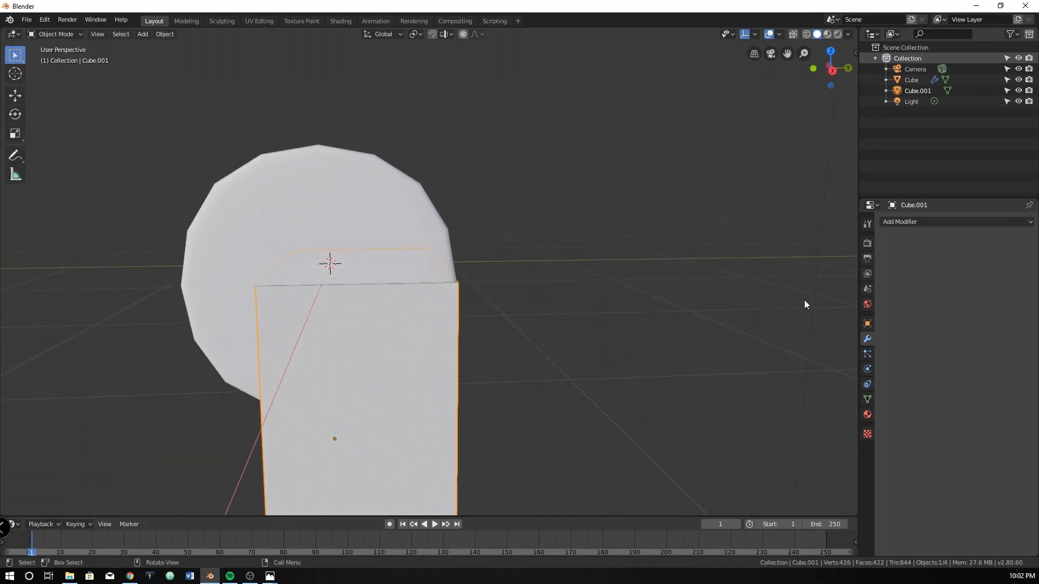
{"action": "left_click", "coordinate": [925, 223]}
{"action": "left_click", "coordinate": [799, 399]}
{"action": "middle_click_drag", "start_coordinate": [800, 400], "coordinate": [527, 349]}
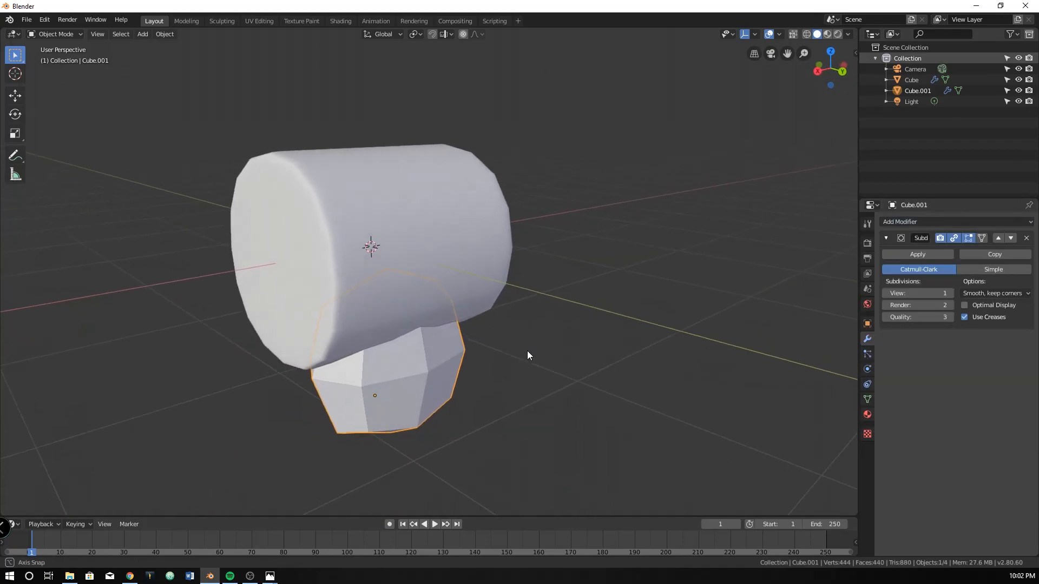
Open the subdivided block's mesh for editing in the right orthographic view
{"action": "key", "text": "KP_1"}
{"action": "key", "text": "KP_3"}
{"action": "key", "text": "Tab"}
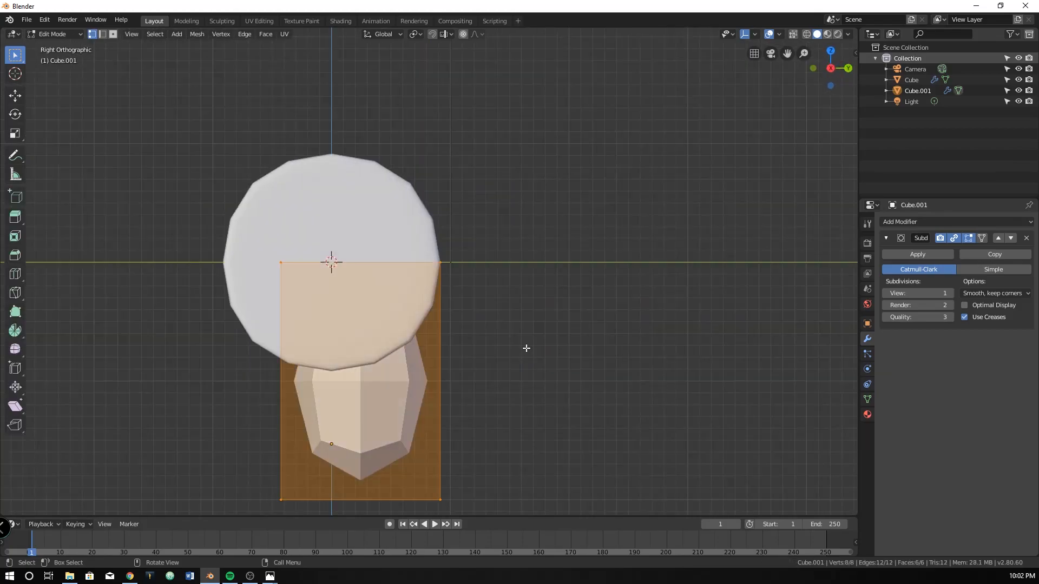
{"action": "scroll", "coordinate": [436, 281], "scroll_direction": "down", "scroll_amount": 5, "text": "shift"}
Try two vertical loop cuts on the block, each slid close to one of its opposite Y sides
{"action": "key", "text": "ctrl+r"}
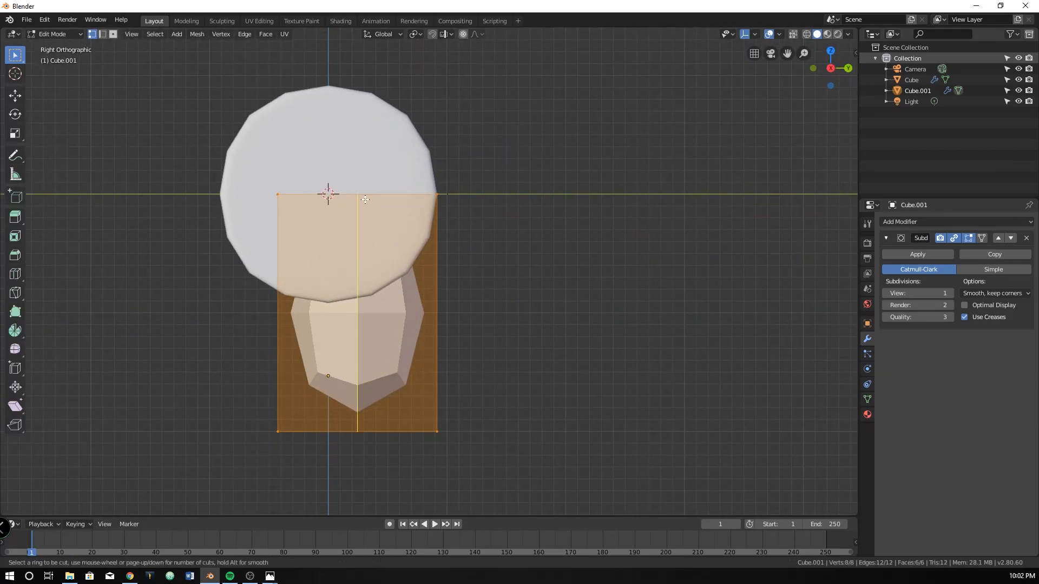
{"action": "left_click", "coordinate": [365, 200]}
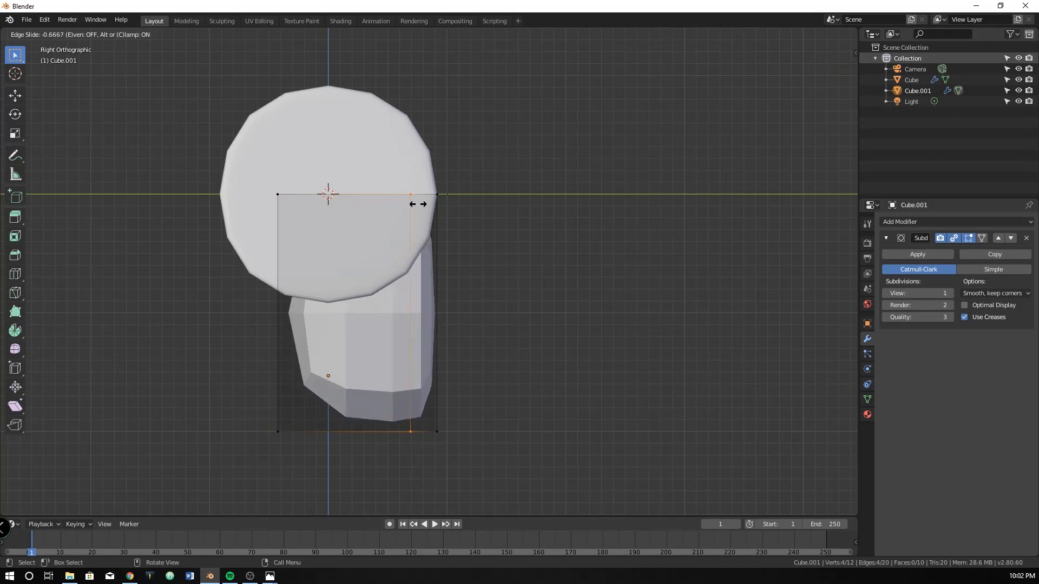
{"action": "left_click", "coordinate": [436, 206]}
{"action": "key", "text": "ctrl+r"}
{"action": "left_click", "coordinate": [327, 196]}
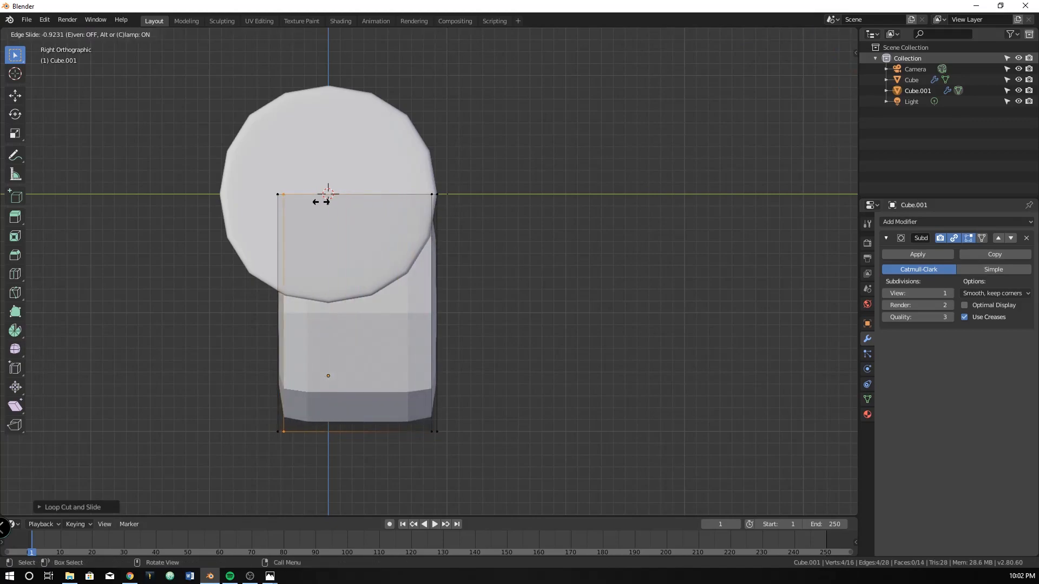
{"action": "left_click", "coordinate": [321, 202]}
Undo both vertical loop cuts on the block
{"action": "middle_click_drag", "start_coordinate": [454, 308], "coordinate": [382, 319]}
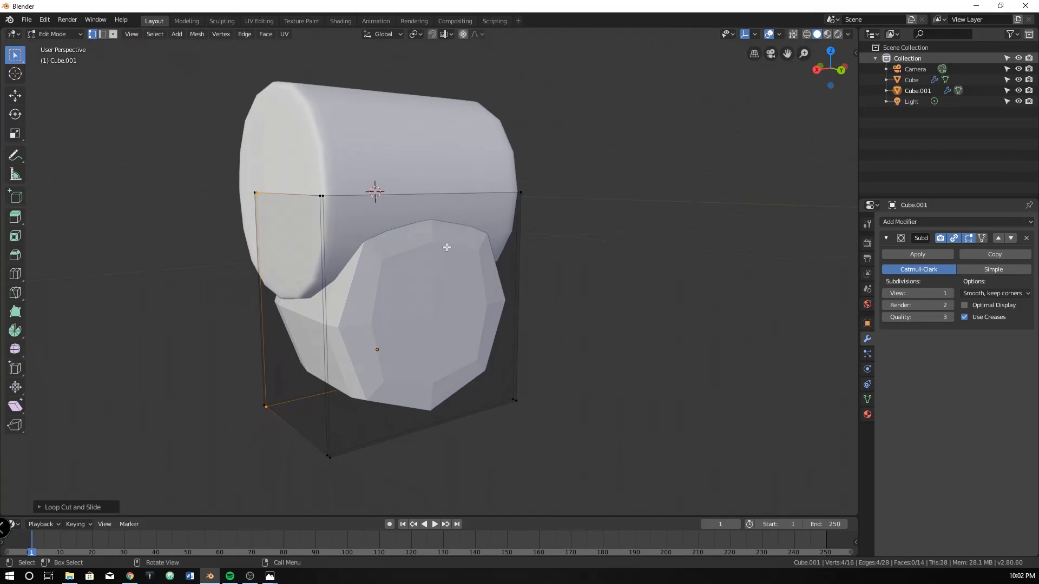
{"action": "key", "text": "KP_3"}
{"action": "key", "text": "ctrl+z"}
{"action": "key", "text": "ctrl+z"}
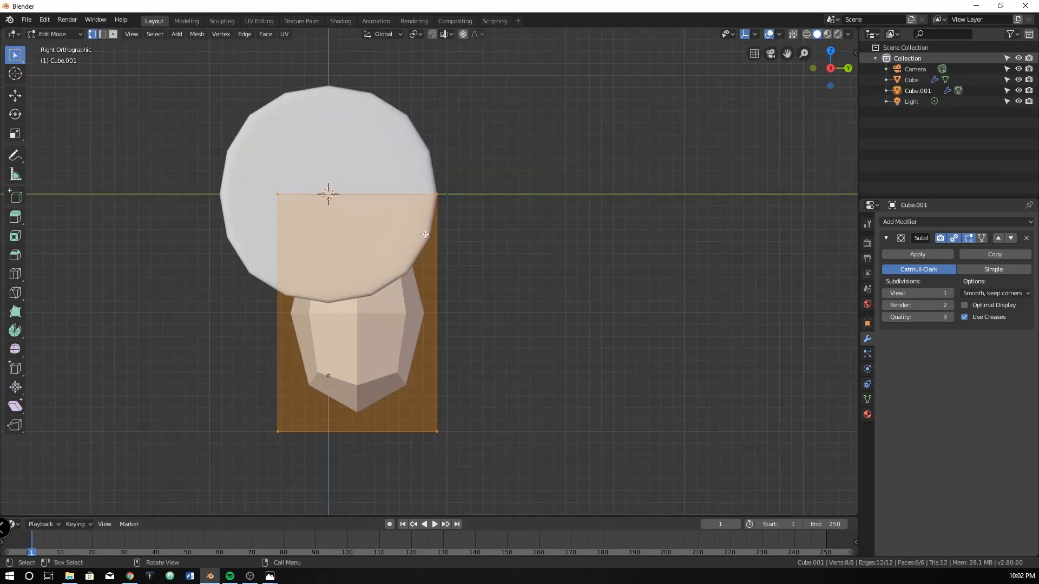
In wireframe shading, select only the block's lower face and extrude it a short distance downward
{"action": "scroll", "coordinate": [325, 339], "scroll_direction": "down", "scroll_amount": 2}
{"action": "middle_click_drag", "start_coordinate": [324, 337], "coordinate": [350, 304], "text": "shift"}
{"action": "scroll", "coordinate": [349, 306], "scroll_direction": "up", "scroll_amount": 2}
{"action": "middle_click_drag", "start_coordinate": [275, 362], "coordinate": [323, 318], "text": "shift"}
{"action": "key", "text": "alt+a"}
{"action": "key", "text": "z"}
{"action": "left_click", "coordinate": [262, 338]}
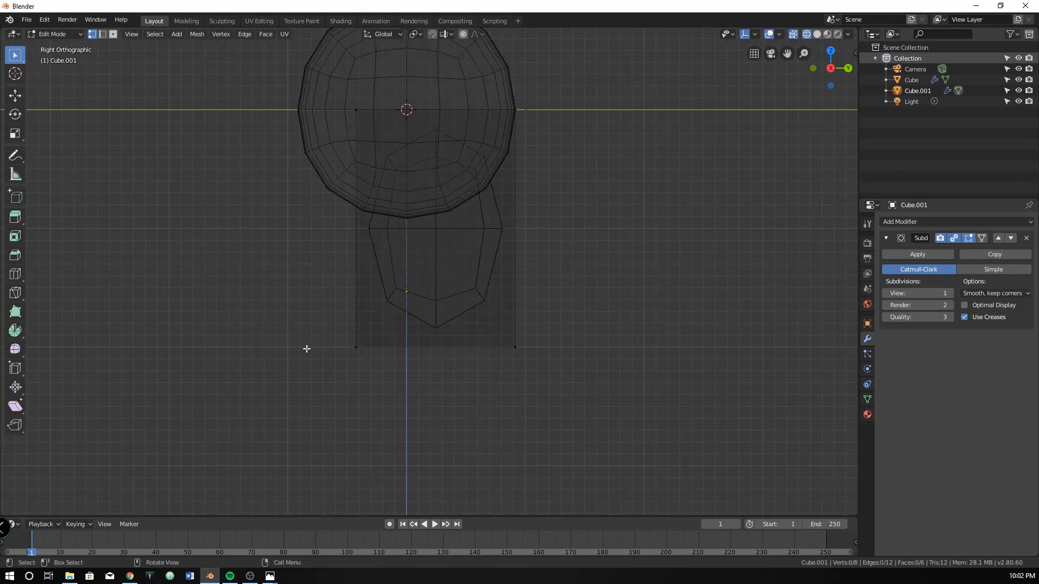
{"action": "left_click_drag", "start_coordinate": [212, 299], "coordinate": [594, 422]}
{"action": "middle_click_drag", "start_coordinate": [593, 422], "coordinate": [492, 362]}
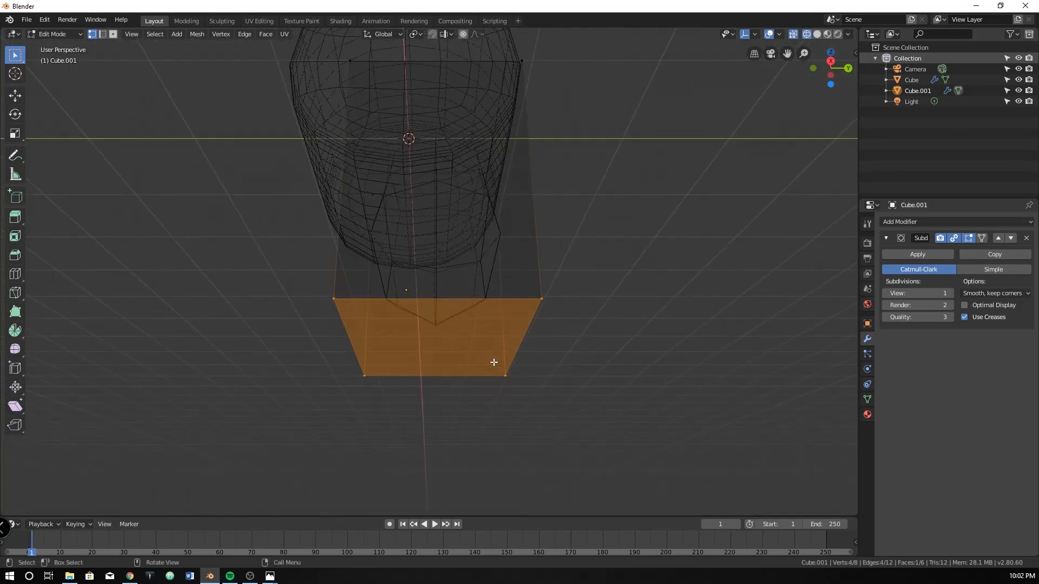
{"action": "key", "text": "KP_3"}
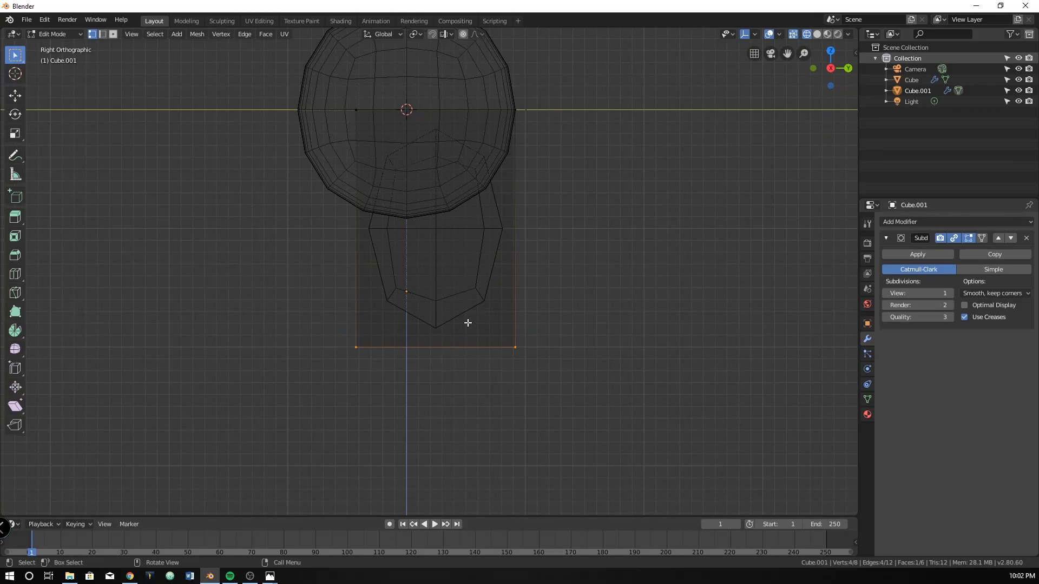
{"action": "key", "text": "e"}
{"action": "left_click", "coordinate": [461, 382]}
Extrude the front face of the block's lower section about 1.08 m forward as a foot, and pull its end back slightly
{"action": "left_click_drag", "start_coordinate": [315, 311], "coordinate": [415, 454]}
{"action": "key", "text": "e"}
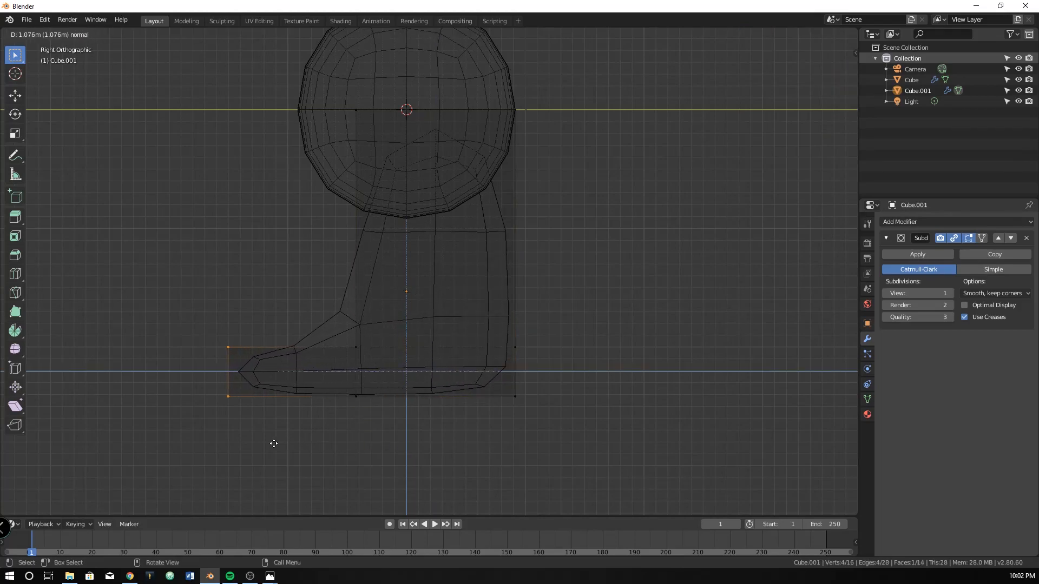
{"action": "left_click", "coordinate": [276, 443]}
{"action": "key", "text": "g"}
{"action": "left_click", "coordinate": [315, 419]}
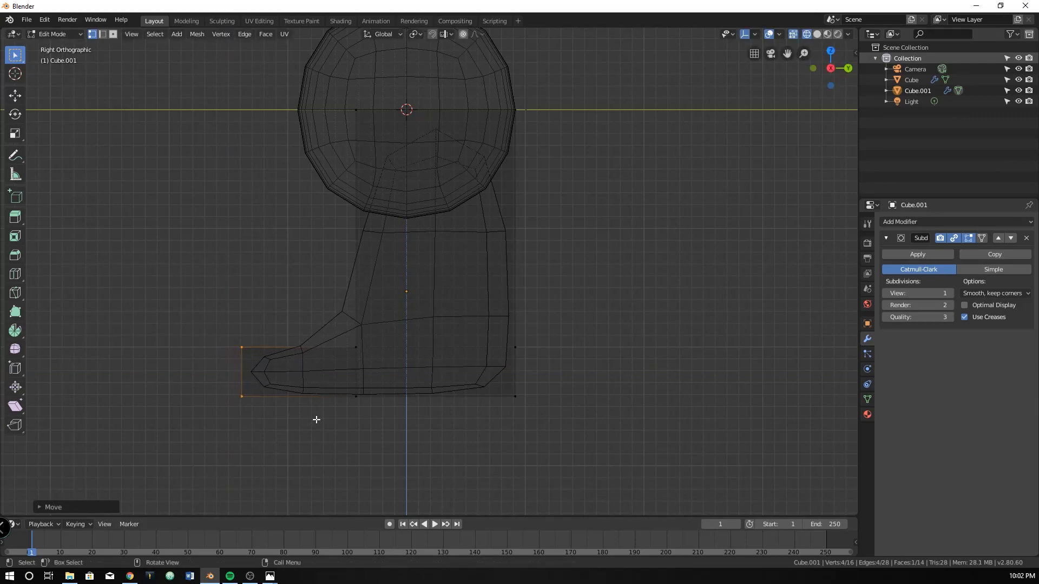
Switch to the Photos window and compare the leg and foot with the reference image demo.png
{"action": "key", "text": "alt+Tab"}
{"action": "key", "text": "alt+Tab"}
{"action": "key", "text": "alt+Tab"}
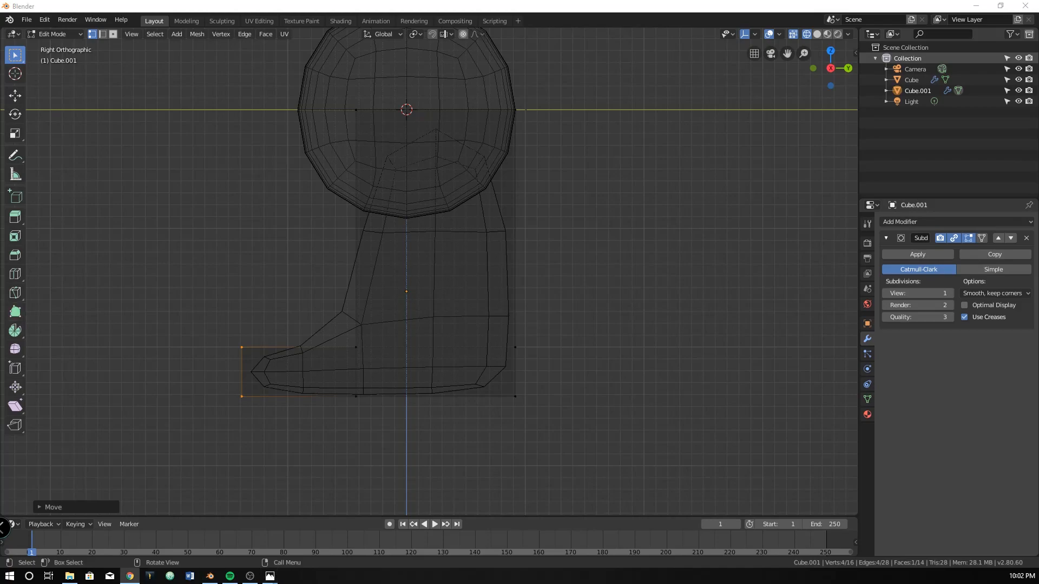
{"action": "key", "text": "alt+Tab"}
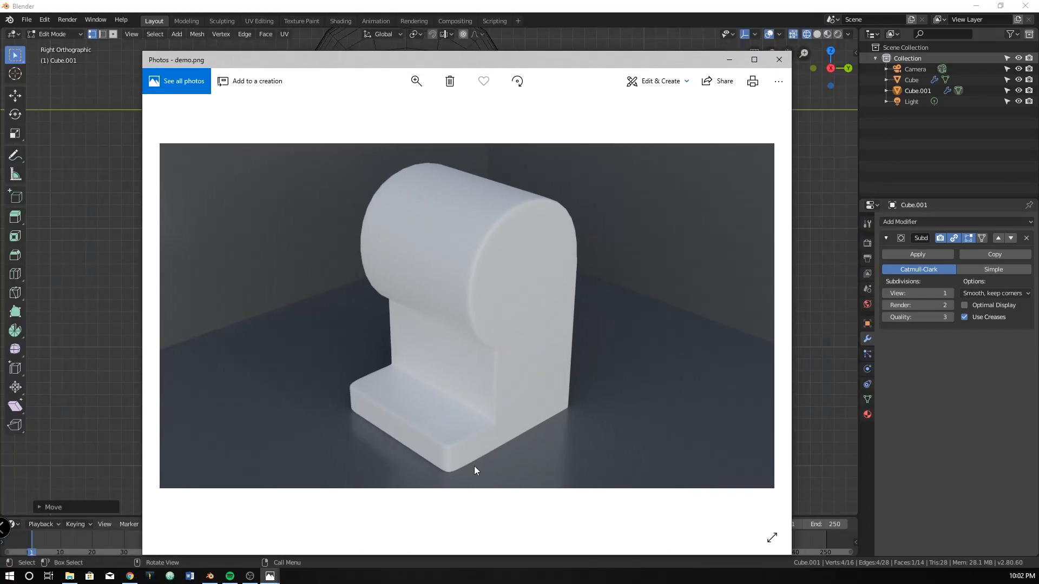
{"action": "key", "text": "alt+Tab"}
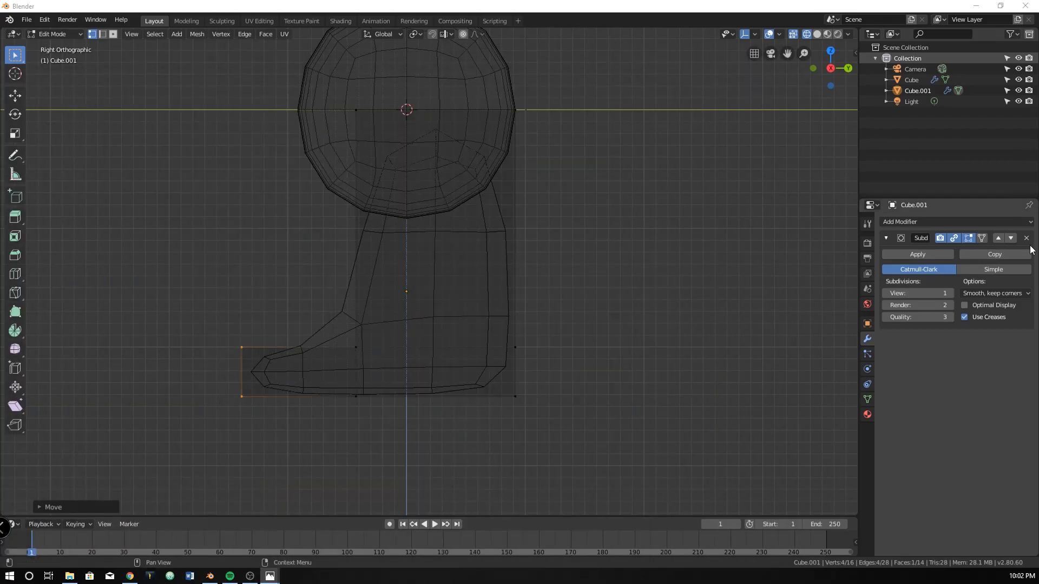
With the subdivision hidden in Edit Mode, raise the foot's upper row of vertices slightly, and restore the subdivision display
{"action": "left_click", "coordinate": [954, 238]}
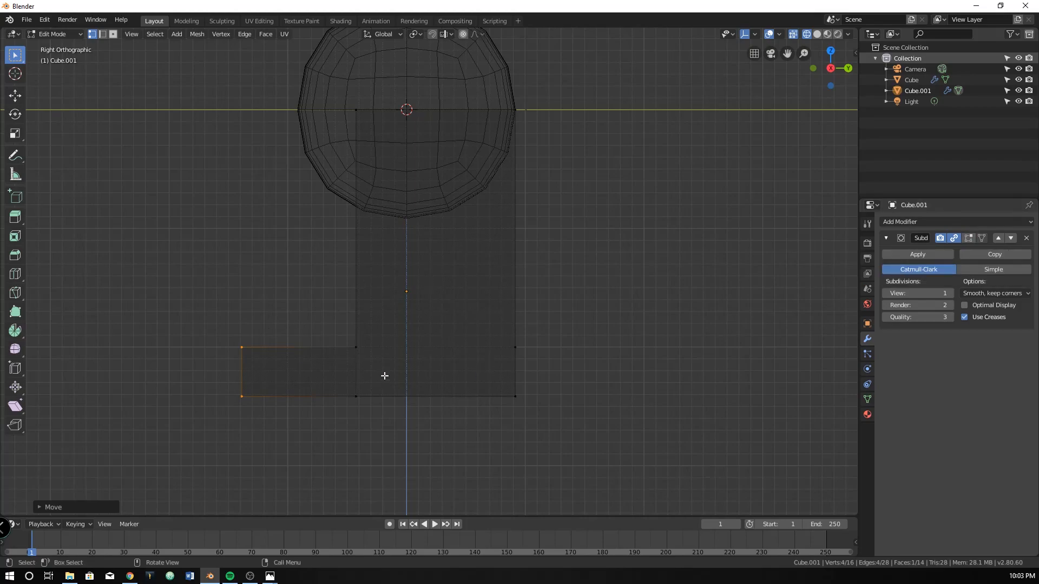
{"action": "scroll", "coordinate": [323, 344], "scroll_direction": "up", "scroll_amount": 1}
{"action": "middle_click_drag", "start_coordinate": [335, 329], "coordinate": [404, 334], "text": "shift"}
{"action": "left_click_drag", "start_coordinate": [201, 327], "coordinate": [608, 378]}
{"action": "key", "text": "g"}
{"action": "left_click", "coordinate": [637, 378]}
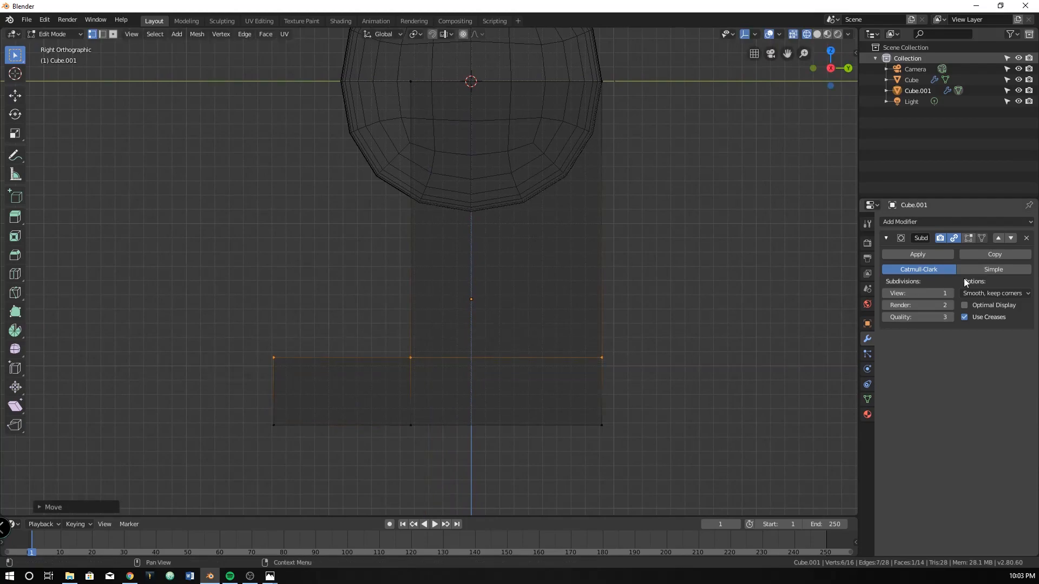
{"action": "left_click", "coordinate": [968, 238]}
{"action": "scroll", "coordinate": [423, 363], "scroll_direction": "down", "scroll_amount": 3}
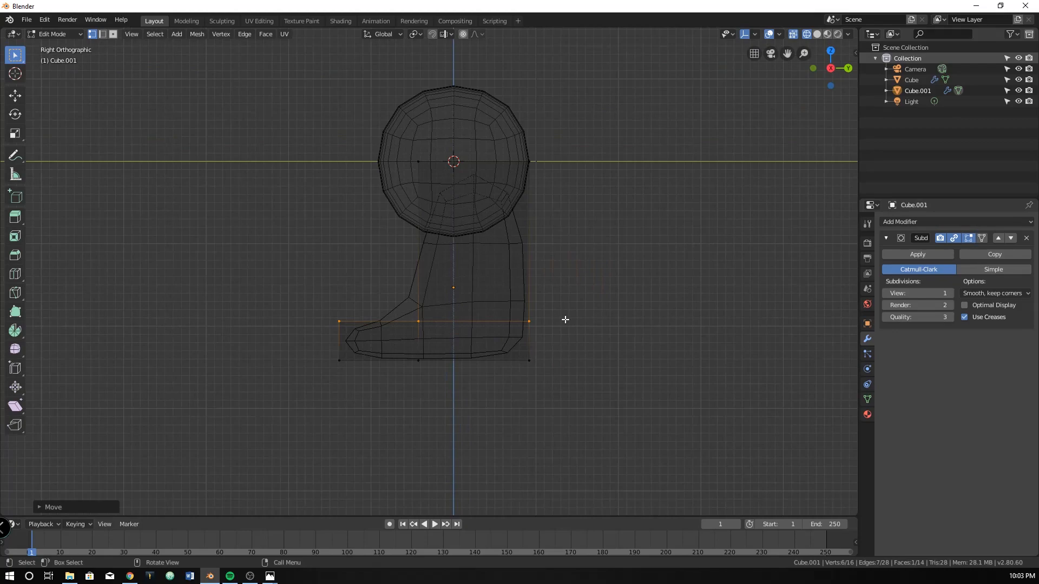
Add two vertical loop cuts through the leg, one slid close to its front face and one close to its back face
{"action": "scroll", "coordinate": [501, 336], "scroll_direction": "up", "scroll_amount": 2}
{"action": "key", "text": "ctrl+r"}
{"action": "key", "text": "Escape"}
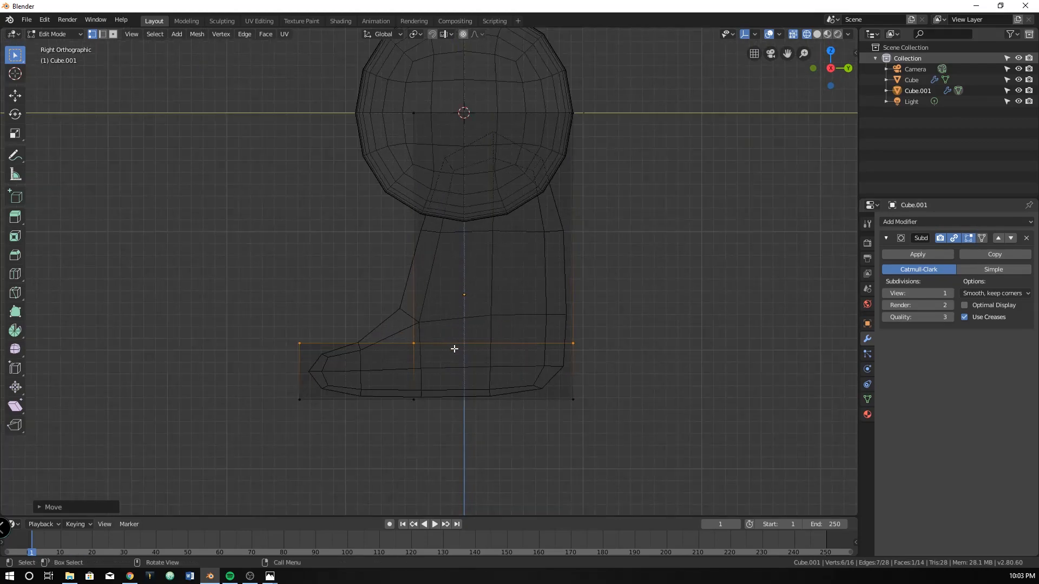
{"action": "key", "text": "ctrl"}
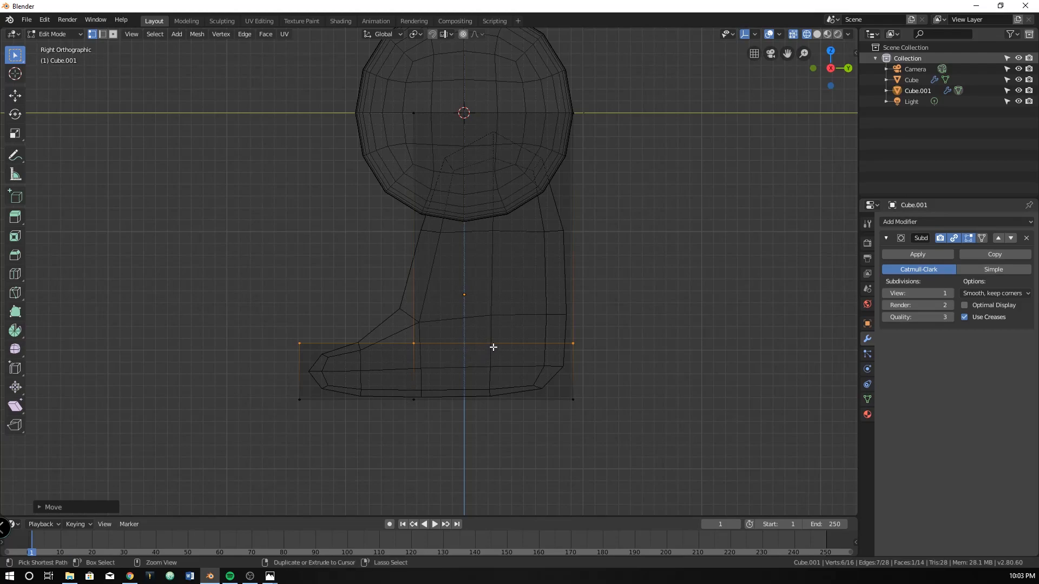
{"action": "key", "text": "ctrl+r"}
{"action": "left_click", "coordinate": [493, 110]}
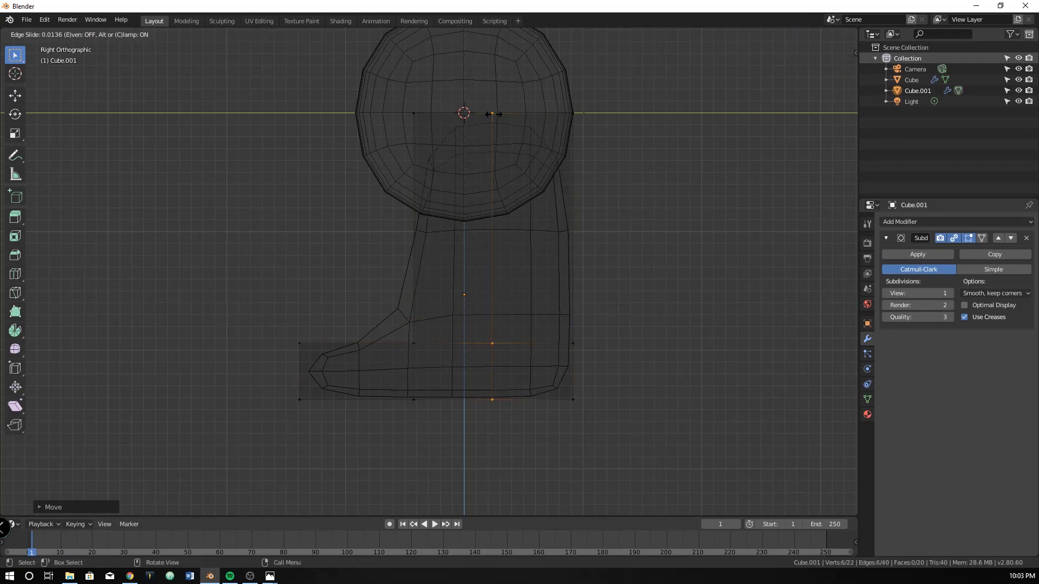
{"action": "left_click", "coordinate": [421, 138]}
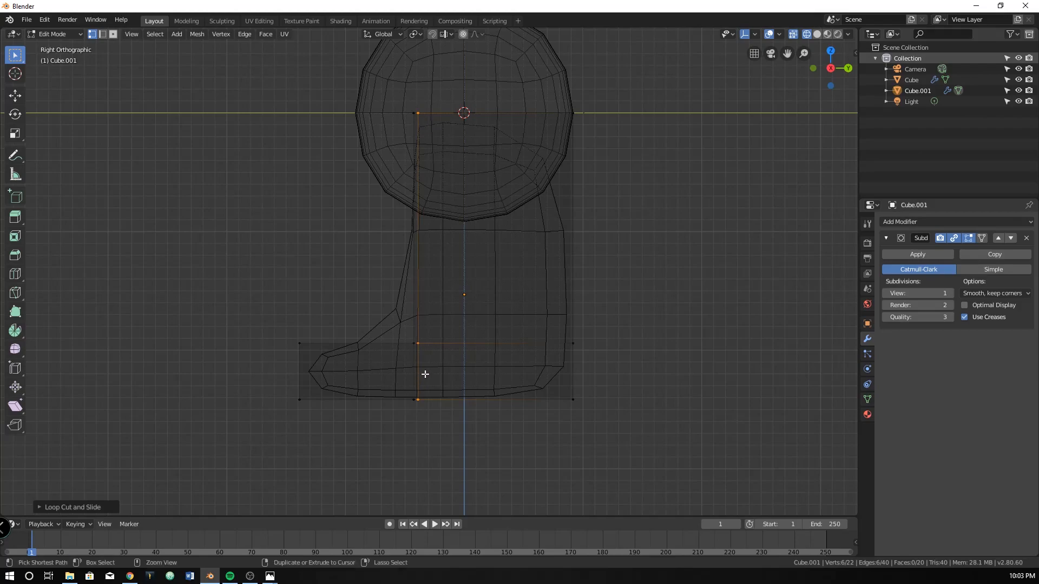
{"action": "key", "text": "g"}
{"action": "key", "text": "g"}
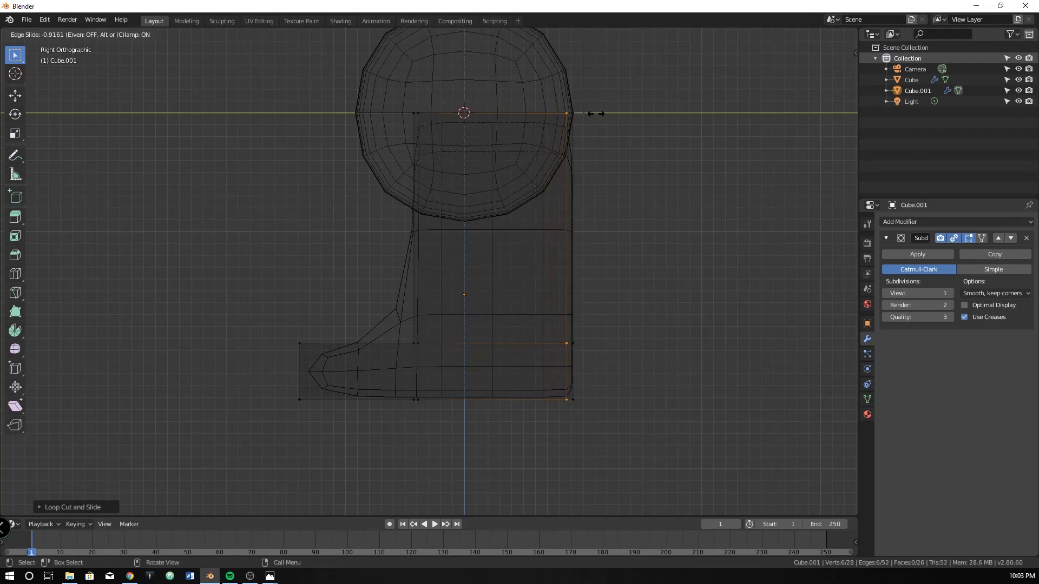
{"action": "left_click", "coordinate": [598, 112]}
Add two horizontal loop cuts around the foot section, one slid close to its lower edge and one close to its upper edge
{"action": "key", "text": "ctrl+r"}
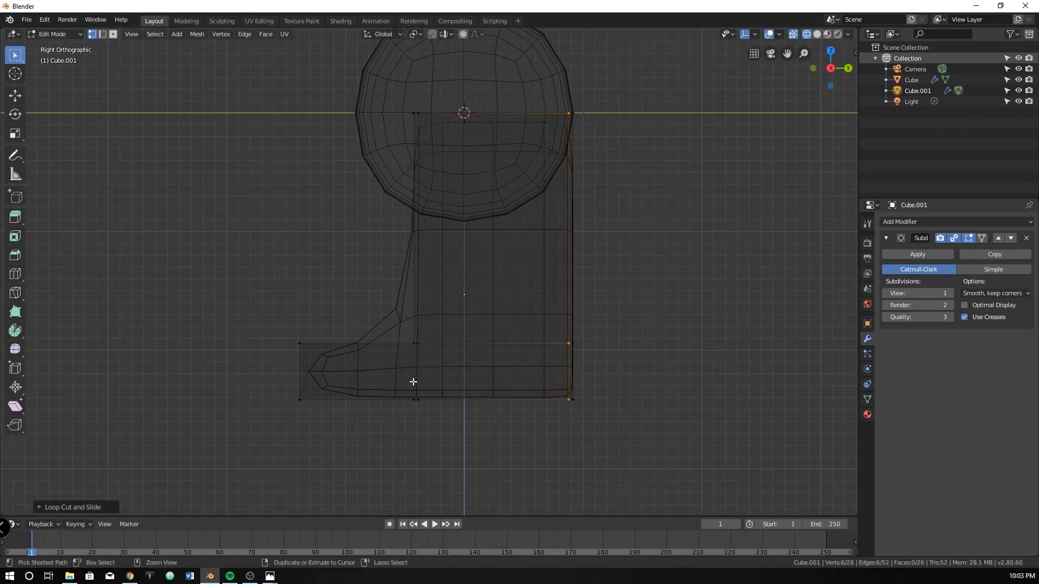
{"action": "left_click", "coordinate": [416, 377]}
{"action": "left_click", "coordinate": [422, 395]}
{"action": "key", "text": "ctrl+r"}
{"action": "left_click", "coordinate": [420, 376]}
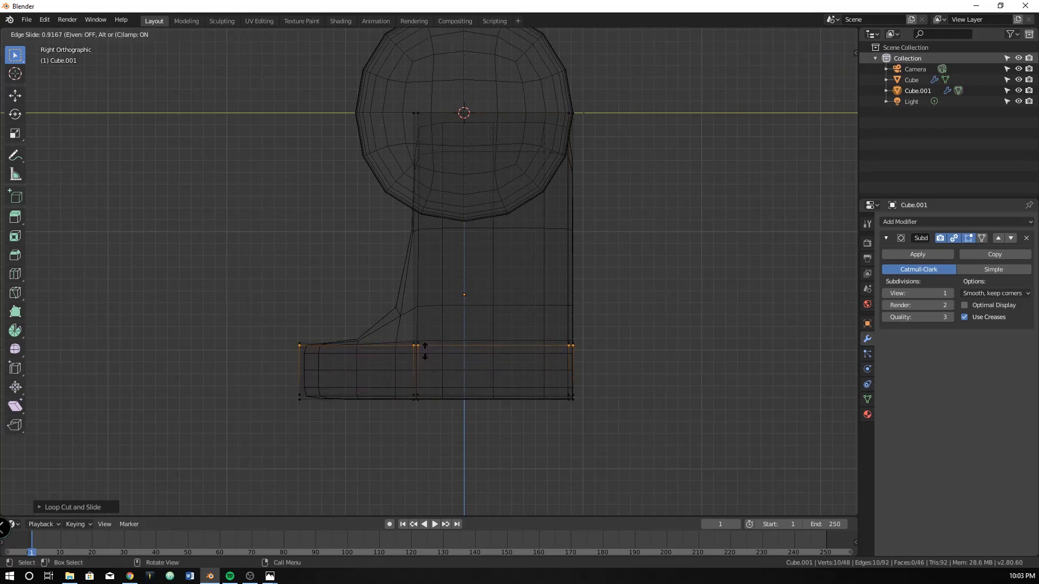
{"action": "left_click", "coordinate": [426, 353]}
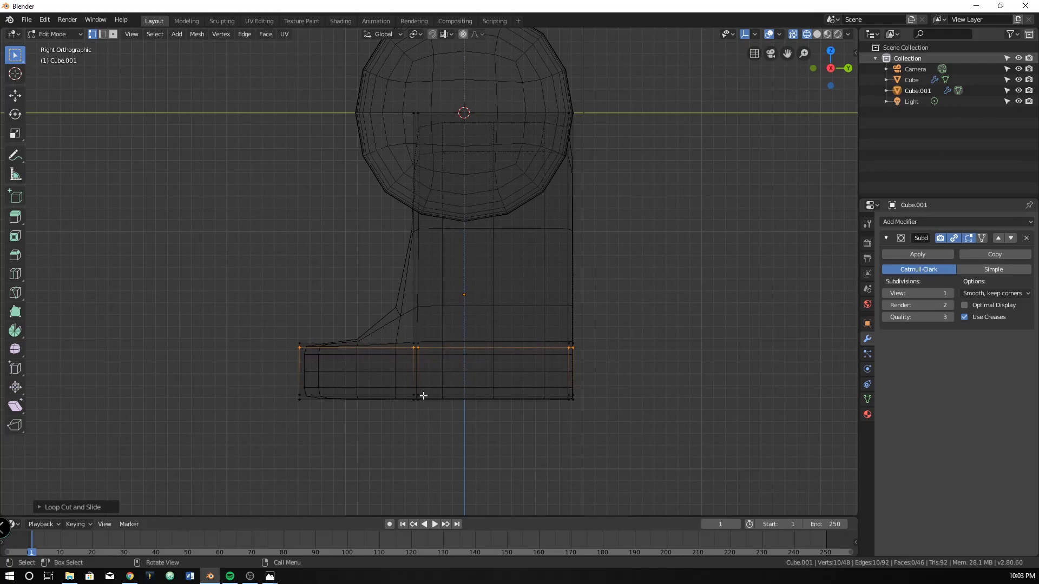
Add two vertical loop cuts across the extruded foot, one slid close to the toe end and one close to the leg
{"action": "key", "text": "ctrl+r"}
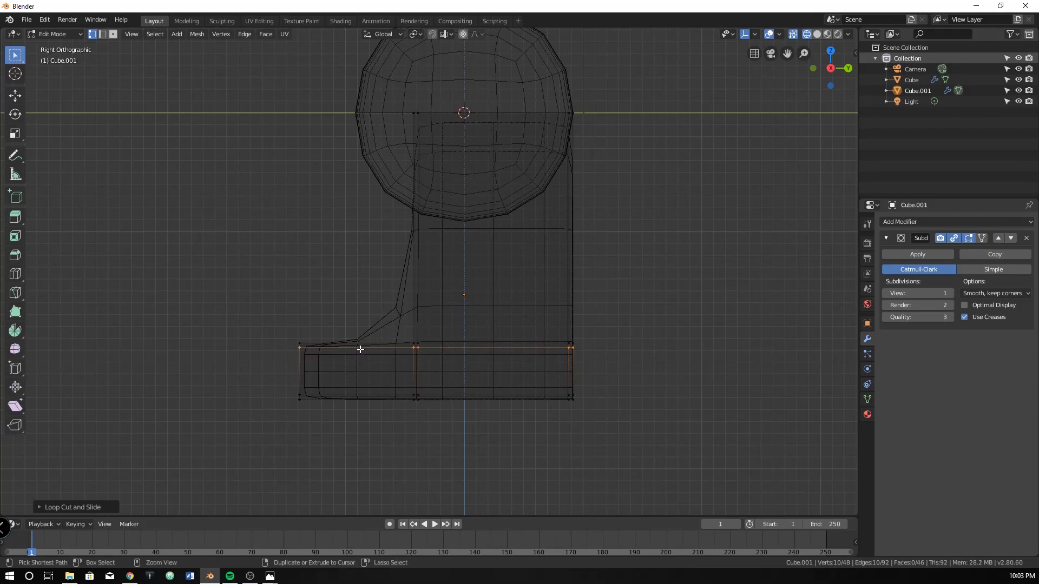
{"action": "left_click", "coordinate": [324, 352]}
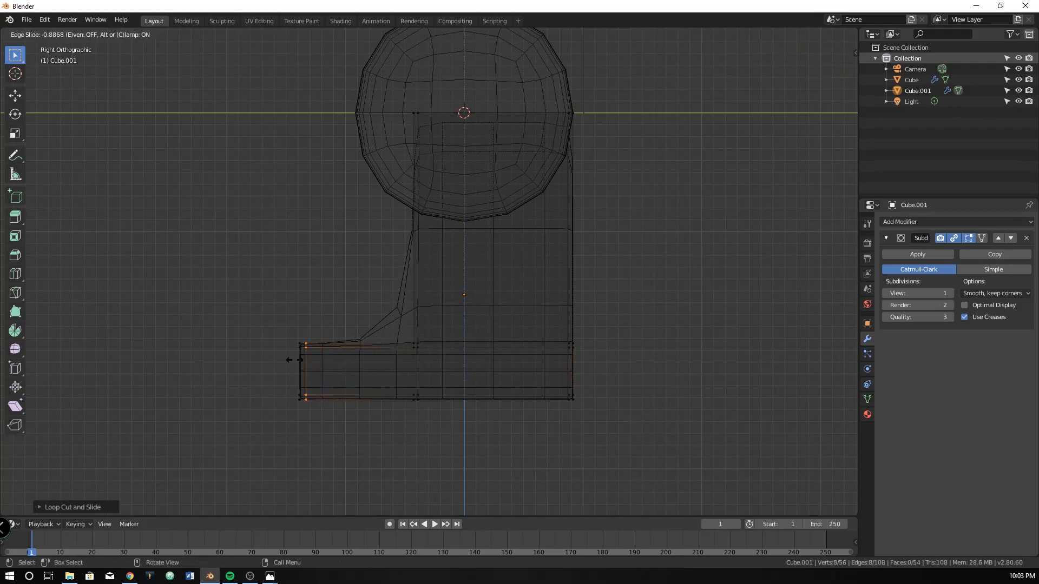
{"action": "left_click", "coordinate": [295, 362]}
{"action": "key", "text": "ctrl+r"}
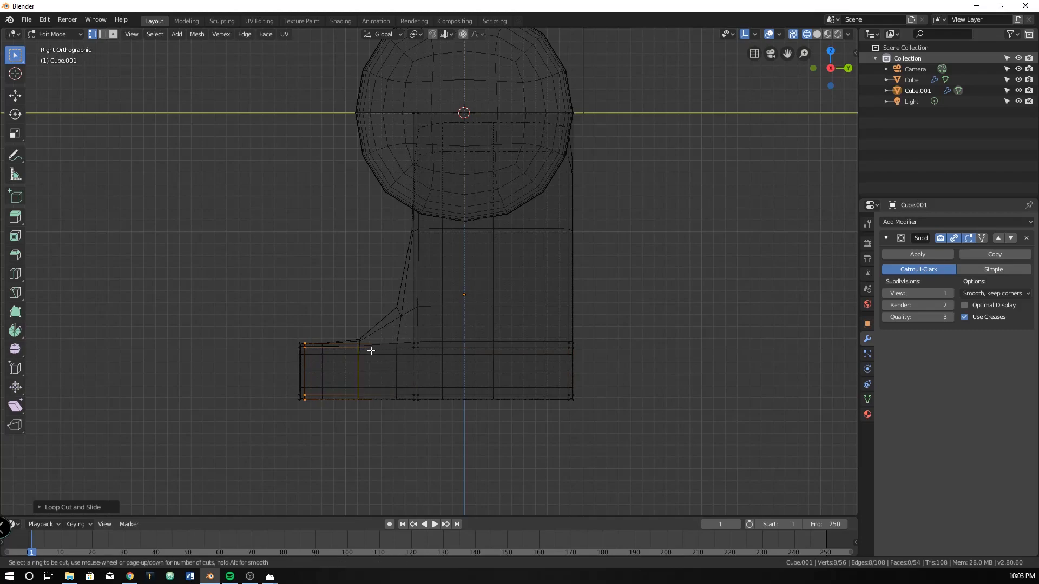
{"action": "left_click", "coordinate": [372, 354]}
{"action": "left_click", "coordinate": [414, 356]}
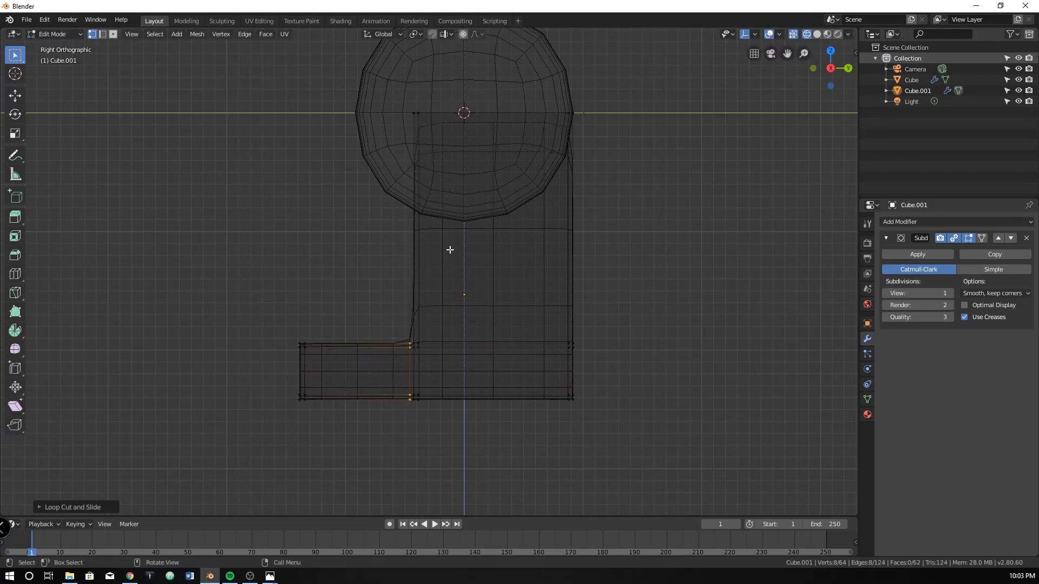
Add a horizontal loop cut around the leg, slid down to just above the foot
{"action": "key", "text": "ctrl+r"}
{"action": "left_click", "coordinate": [570, 236]}
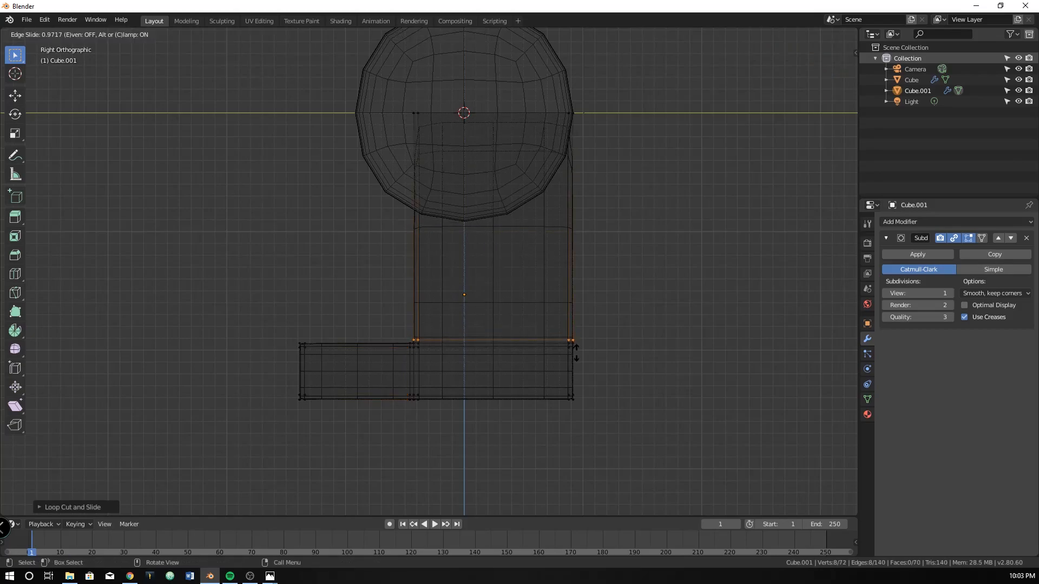
{"action": "left_click", "coordinate": [594, 384]}
{"action": "mouse_move", "coordinate": [594, 385]}
{"action": "middle_mouse_down"}
{"action": "mouse_move", "coordinate": [502, 372]}
{"action": "mouse_move", "coordinate": [605, 381]}
{"action": "middle_mouse_up"}
In the front orthographic view, add two vertical loop cuts slid close to the block's opposite X sides
{"action": "key", "text": "KP_1"}
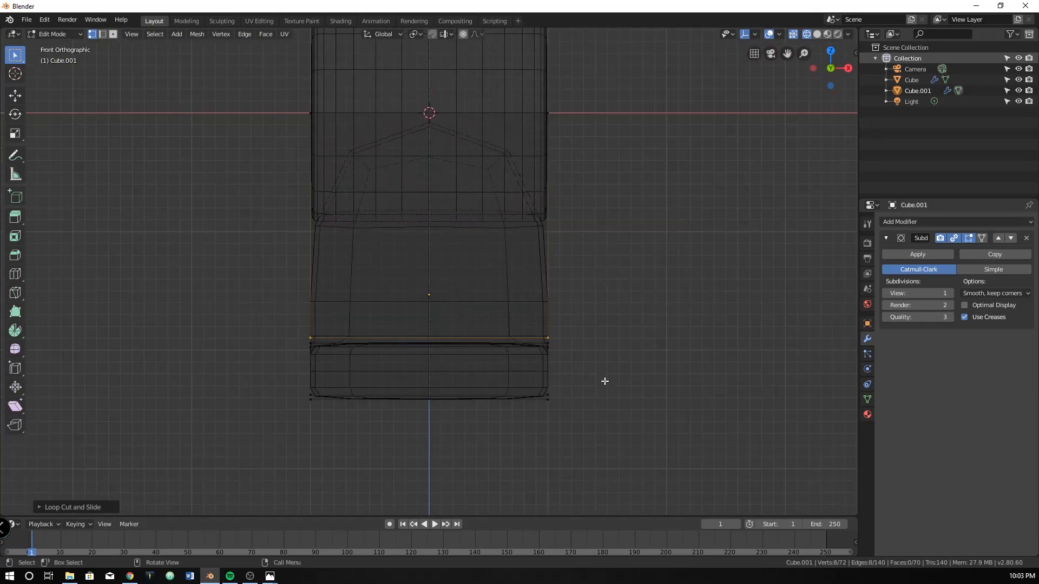
{"action": "key", "text": "ctrl+r"}
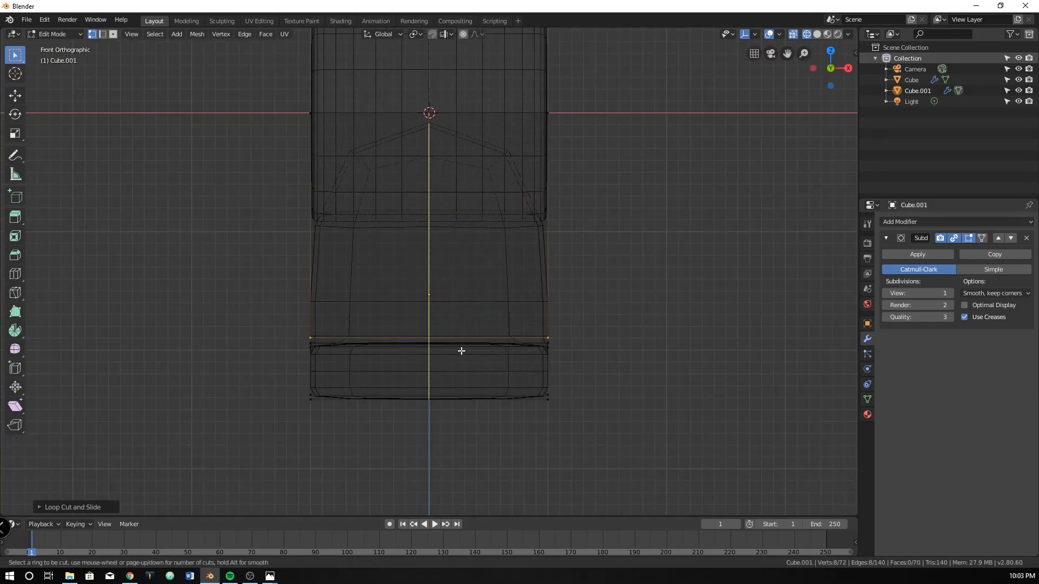
{"action": "left_click", "coordinate": [463, 350]}
{"action": "left_click", "coordinate": [568, 353]}
{"action": "key", "text": "ctrl+r"}
{"action": "left_click", "coordinate": [434, 353]}
{"action": "left_click", "coordinate": [326, 358]}
In the right orthographic view, add a horizontal loop cut around the leg, slid up close to its upper end
{"action": "key", "text": "KP_3"}
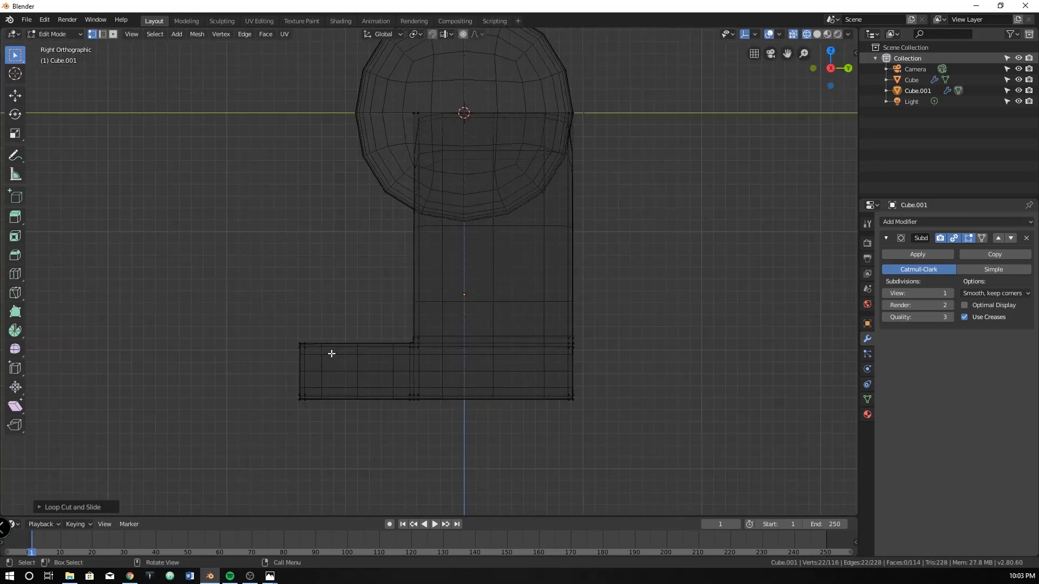
{"action": "key", "text": "ctrl+r"}
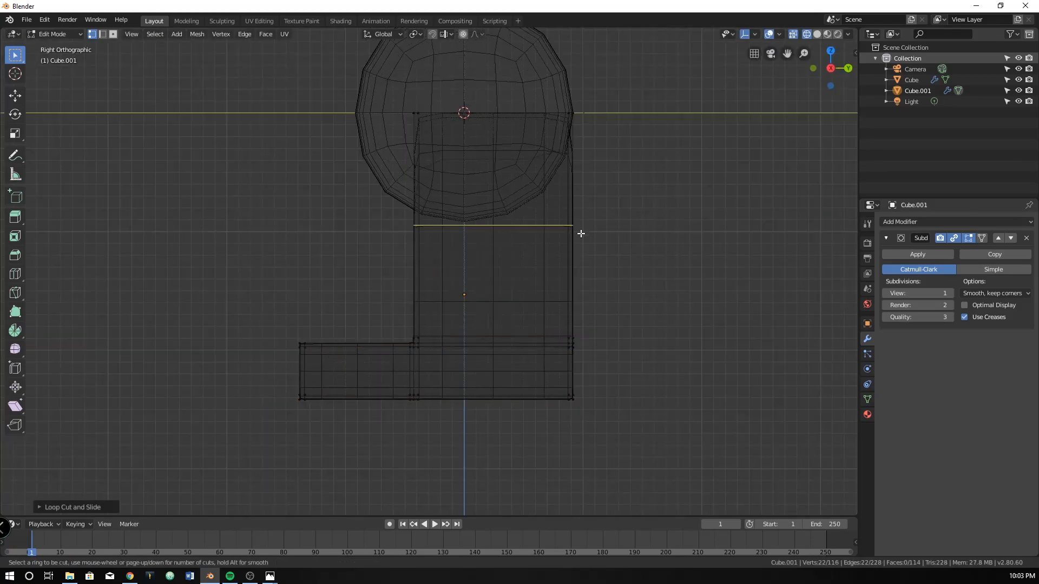
{"action": "left_click", "coordinate": [580, 232]}
{"action": "left_click", "coordinate": [586, 136]}
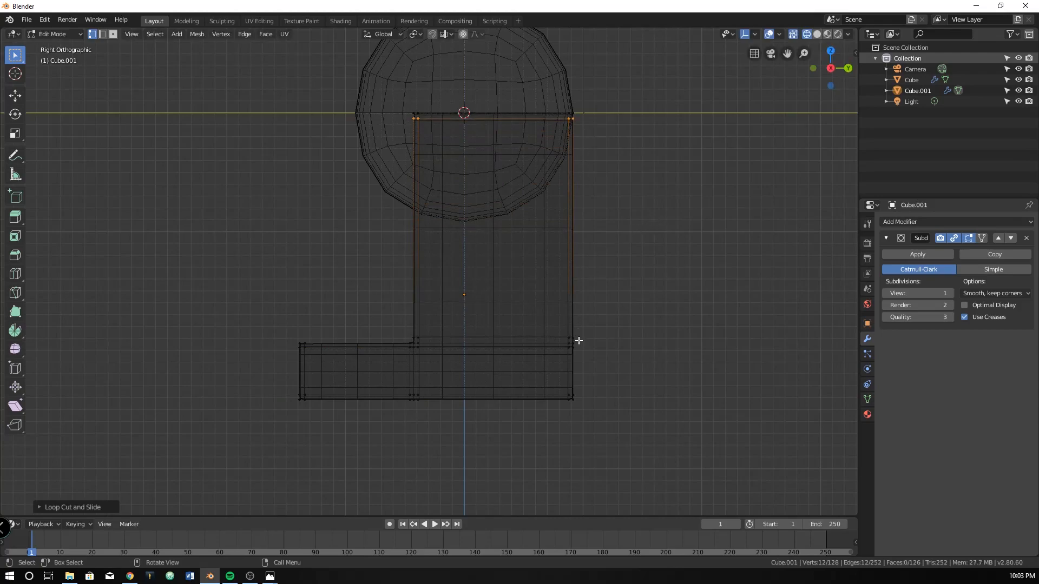
{"action": "middle_click_drag", "start_coordinate": [668, 269], "coordinate": [626, 291]}
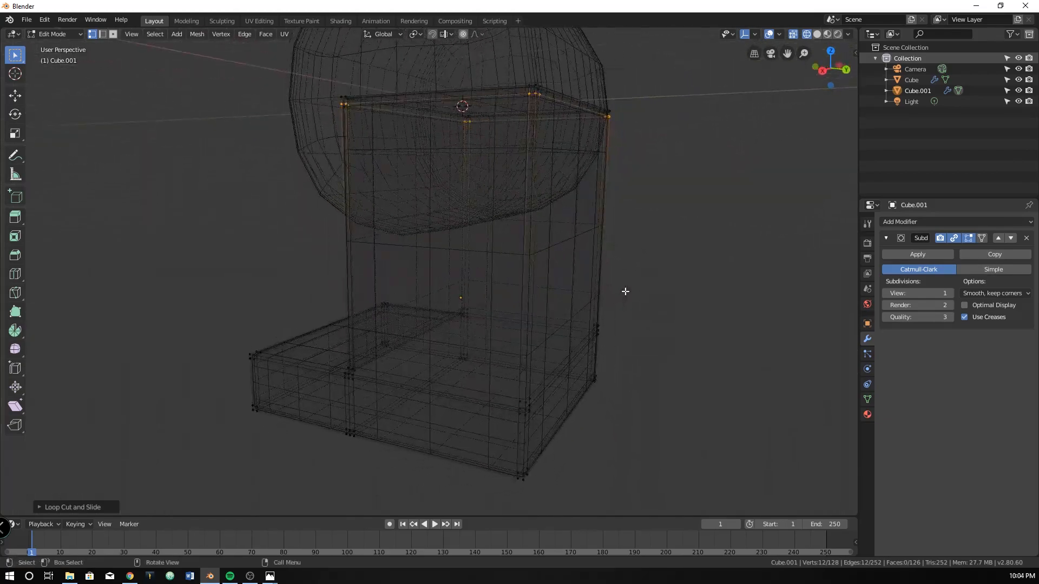
{"action": "key", "text": "KP_3"}
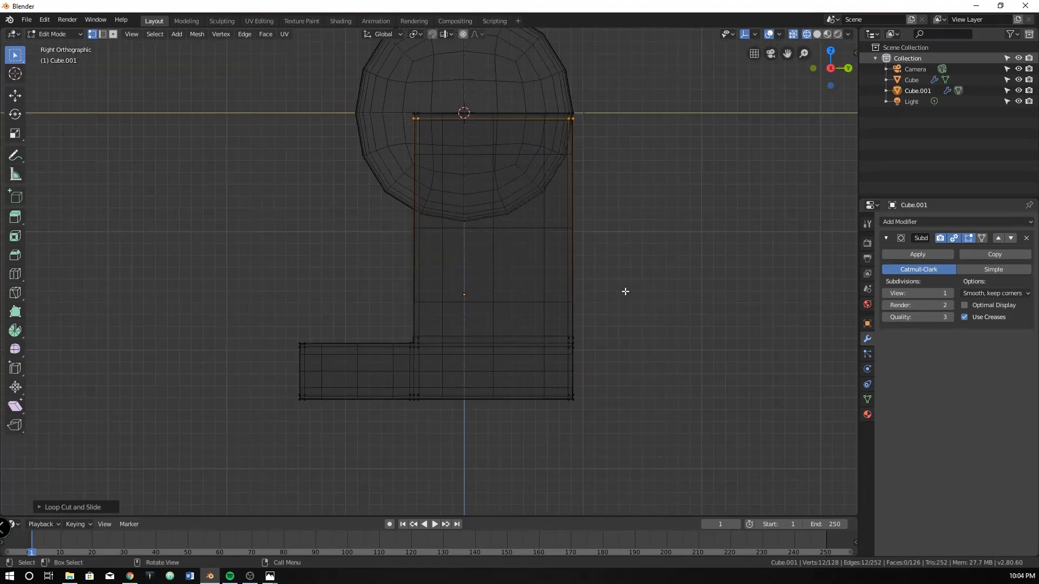
Select the block's entire mesh and return to Object Mode in solid shading
{"action": "key", "text": "a"}
{"action": "key", "text": "z"}
{"action": "left_click", "coordinate": [700, 290]}
{"action": "key", "text": "Tab"}
{"action": "mouse_move", "coordinate": [699, 290]}
{"action": "middle_mouse_down"}
{"action": "mouse_move", "coordinate": [528, 247]}
{"action": "mouse_move", "coordinate": [606, 274]}
{"action": "mouse_move", "coordinate": [611, 265]}
{"action": "mouse_move", "coordinate": [534, 294]}
{"action": "middle_mouse_up"}
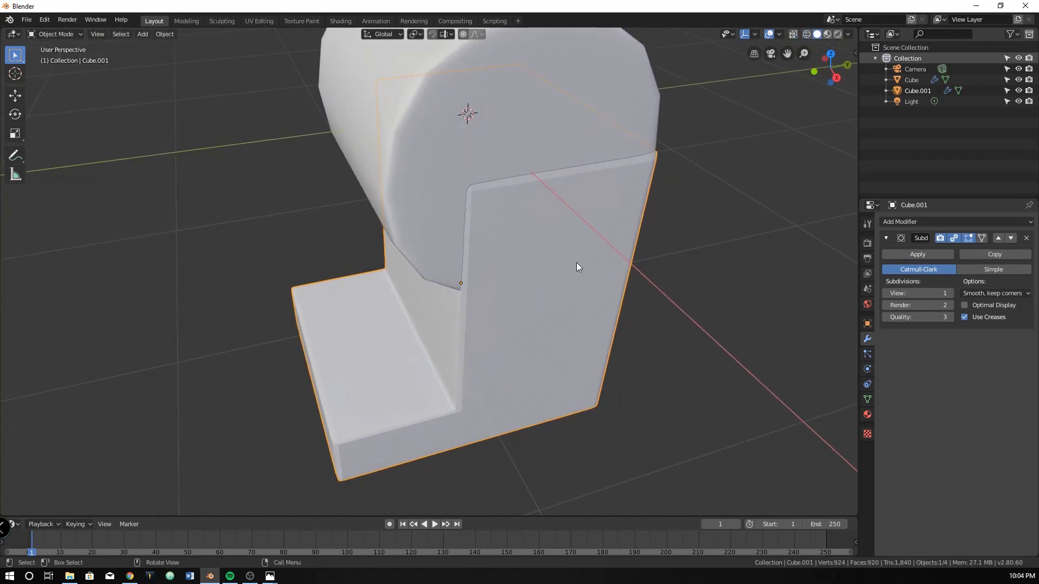
From the front orthographic view, scale the block's entire mesh along X to about 0.99 to fit the cylinder's width
{"action": "key", "text": "KP_1"}
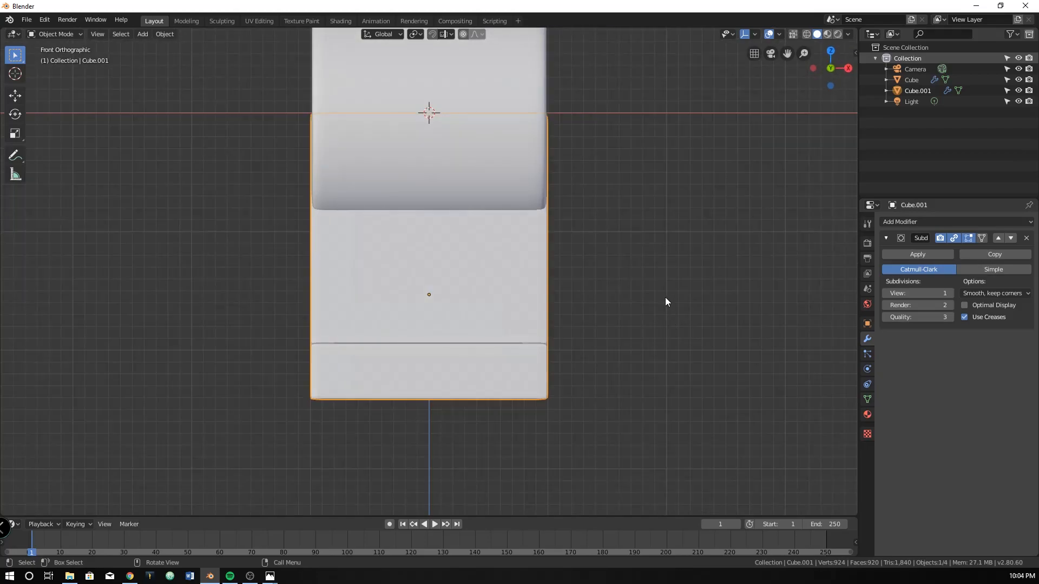
{"action": "key", "text": "Tab"}
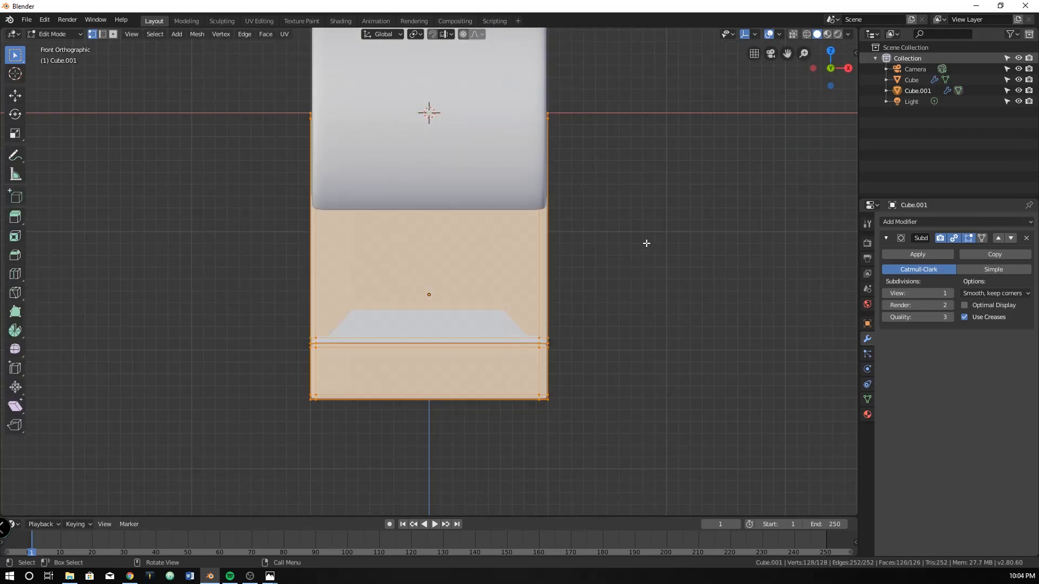
{"action": "key", "text": "Tab"}
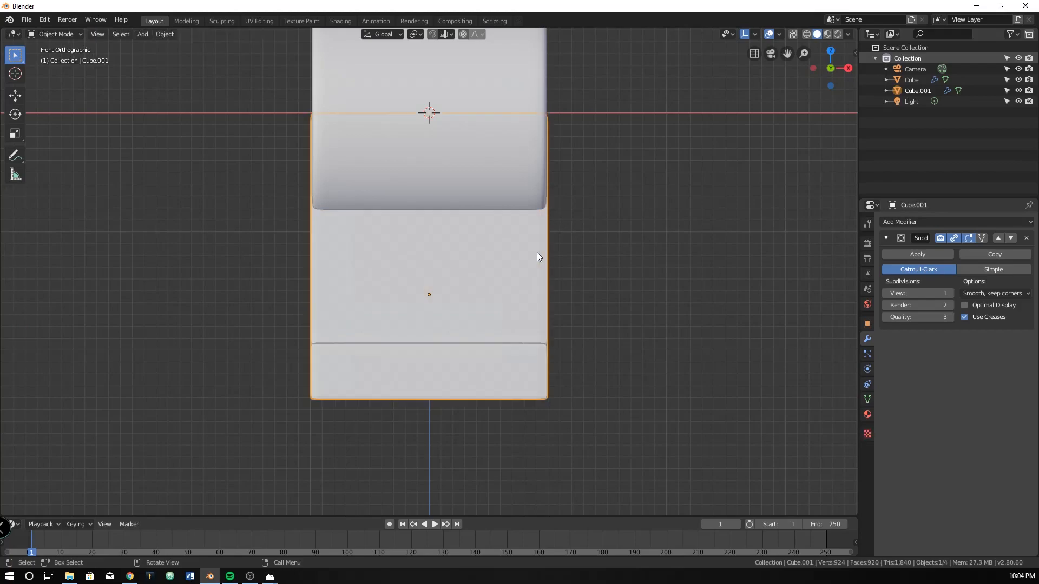
{"action": "key", "text": "Tab"}
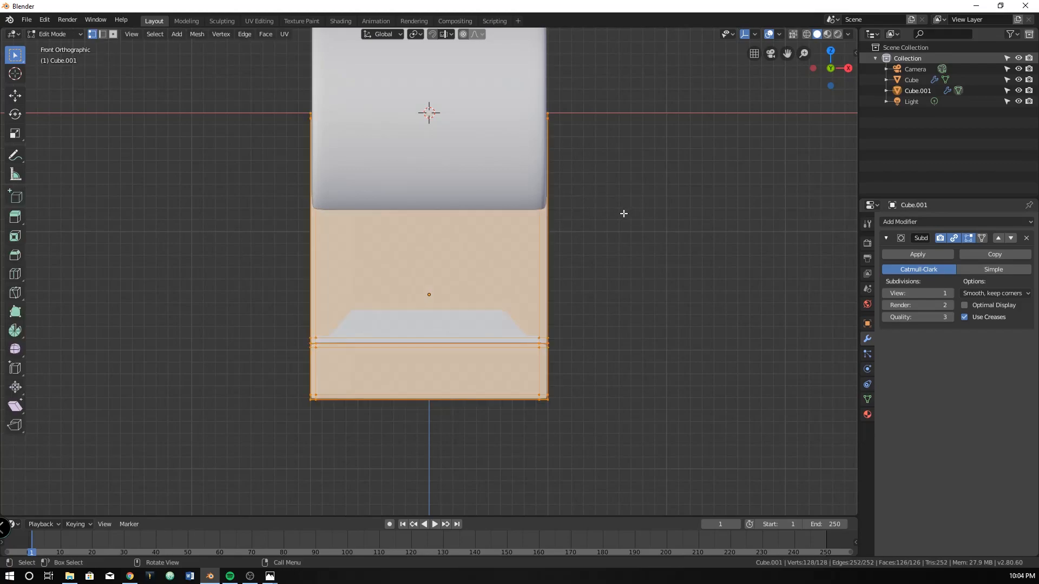
{"action": "key", "text": "s"}
{"action": "key", "text": "x"}
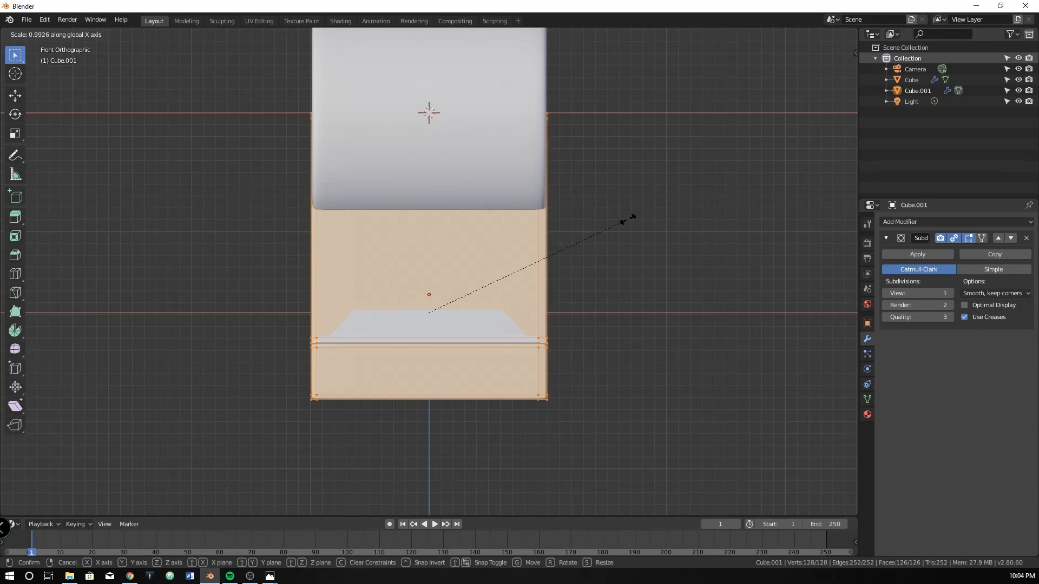
{"action": "left_click", "coordinate": [624, 216]}
{"action": "middle_click_drag", "start_coordinate": [623, 216], "coordinate": [568, 256]}
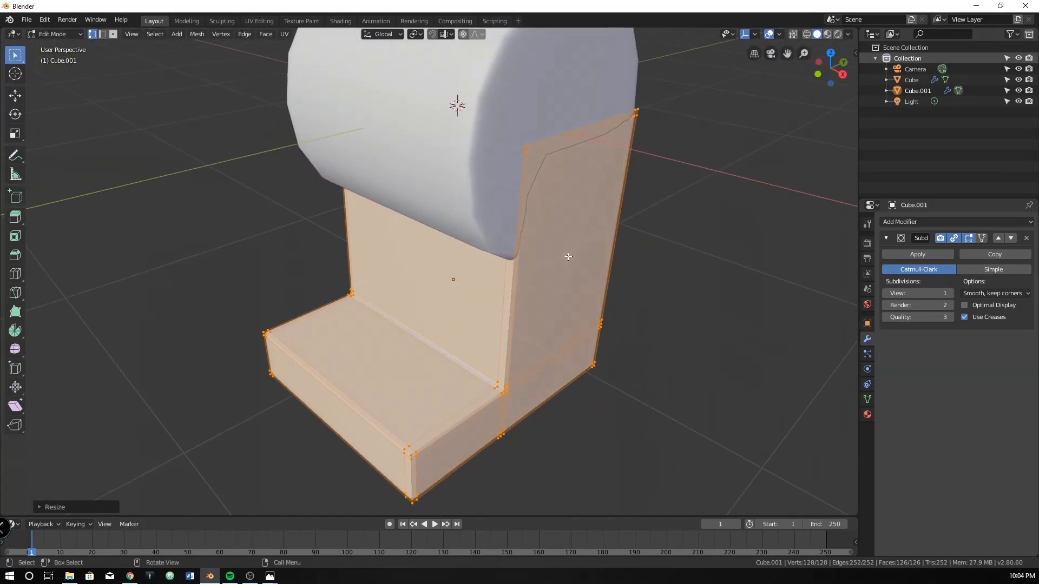
Scale the block's entire mesh along X to about 0.996 and return to Object Mode
{"action": "key", "text": "s"}
{"action": "key", "text": "x"}
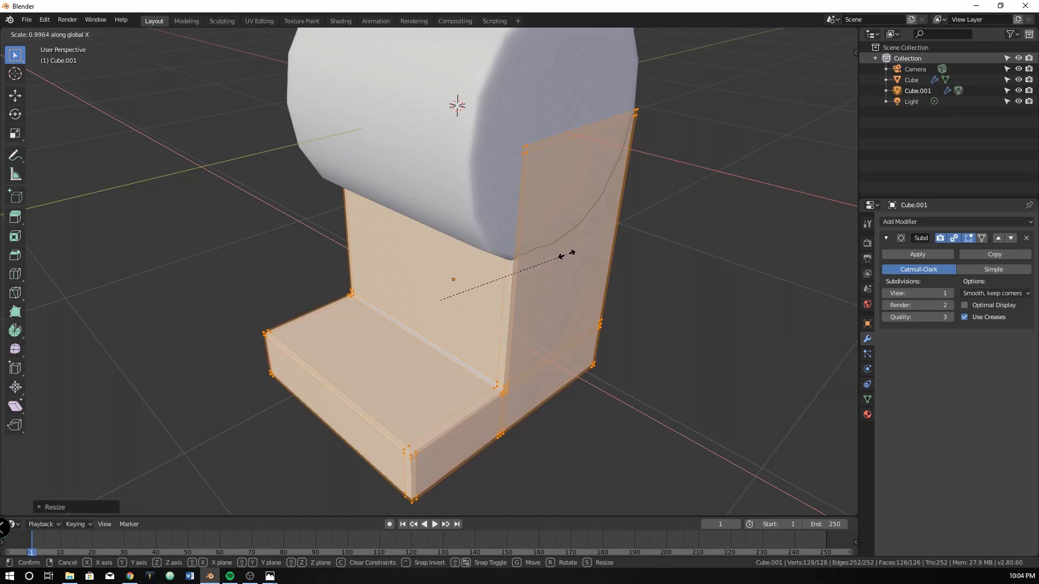
{"action": "left_click", "coordinate": [566, 254]}
{"action": "middle_click_drag", "start_coordinate": [566, 254], "coordinate": [619, 229]}
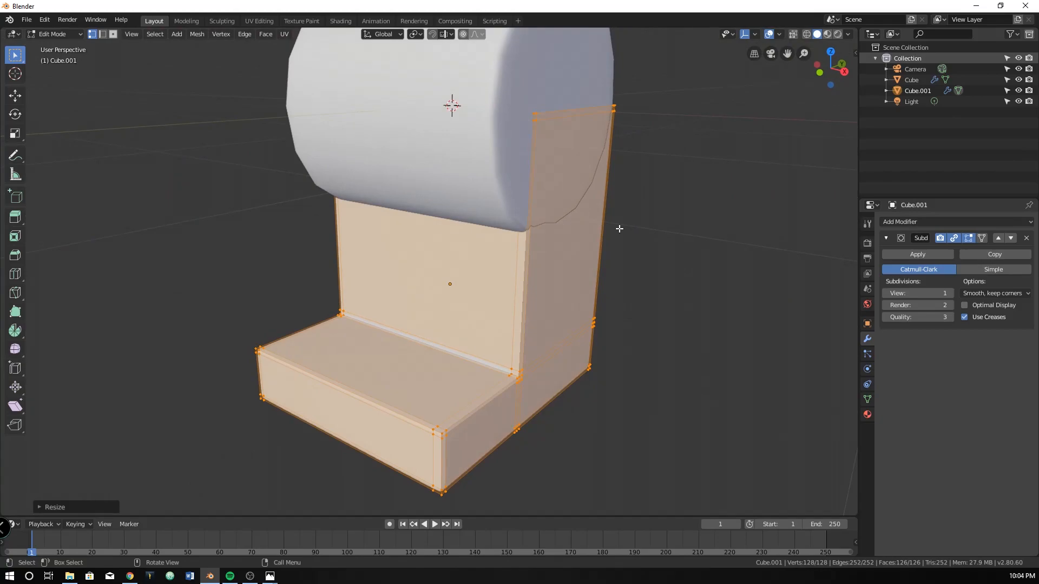
{"action": "key", "text": "Tab"}
Examine how the cylinder and the block meet from several sides, checking the cylinder's mesh and ending in the block's Edit Mode
{"action": "middle_click_drag", "start_coordinate": [580, 179], "coordinate": [511, 181]}
{"action": "left_click", "coordinate": [501, 133]}
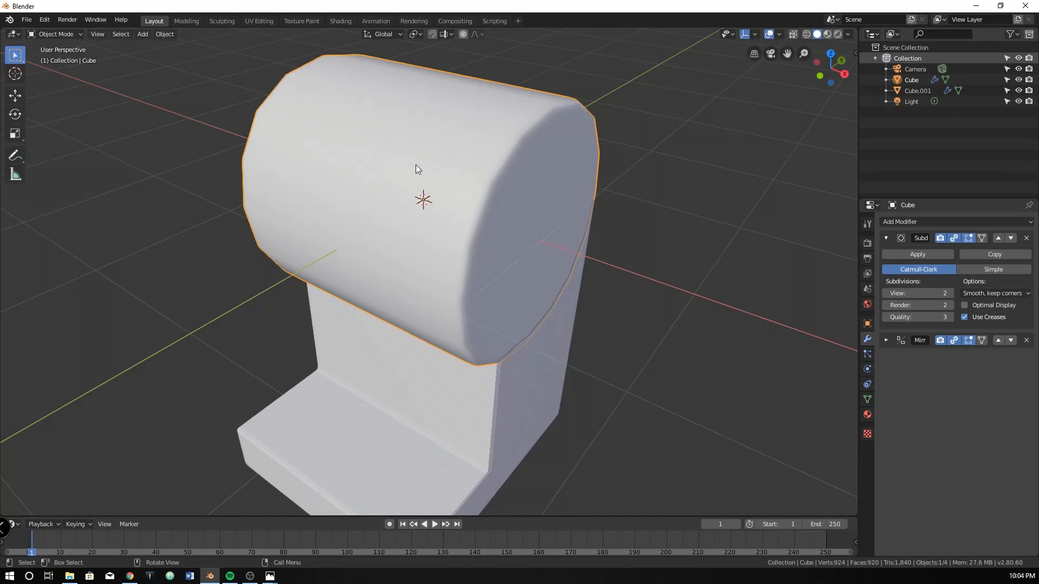
{"action": "key", "text": "Tab"}
{"action": "middle_click_drag", "start_coordinate": [518, 189], "coordinate": [468, 172]}
{"action": "key", "text": "Tab"}
{"action": "left_click", "coordinate": [482, 401]}
{"action": "key", "text": "Tab"}
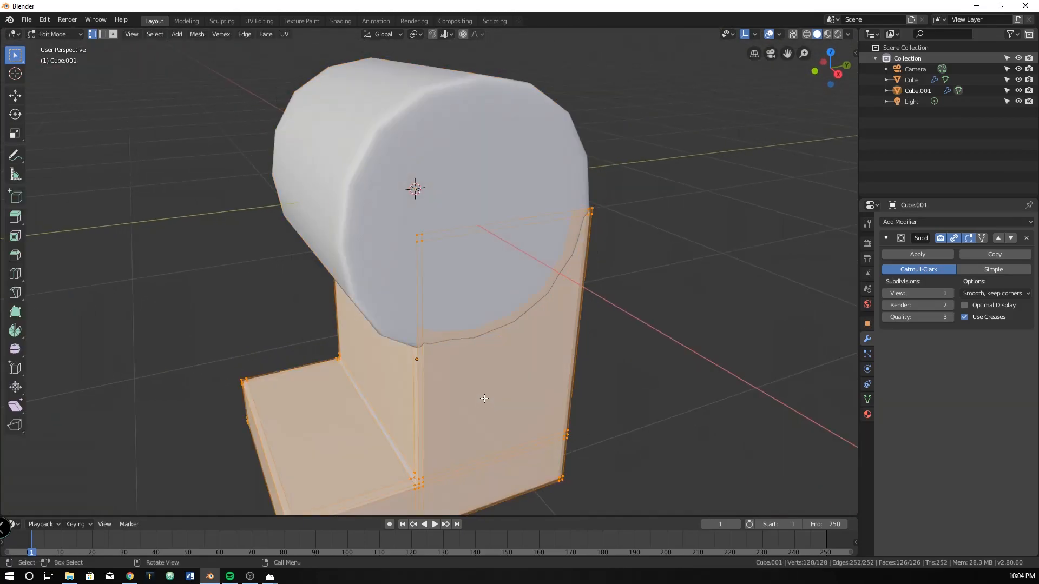
{"action": "middle_click_drag", "start_coordinate": [483, 400], "coordinate": [520, 352]}
{"action": "middle_click_drag", "start_coordinate": [519, 309], "coordinate": [410, 292]}
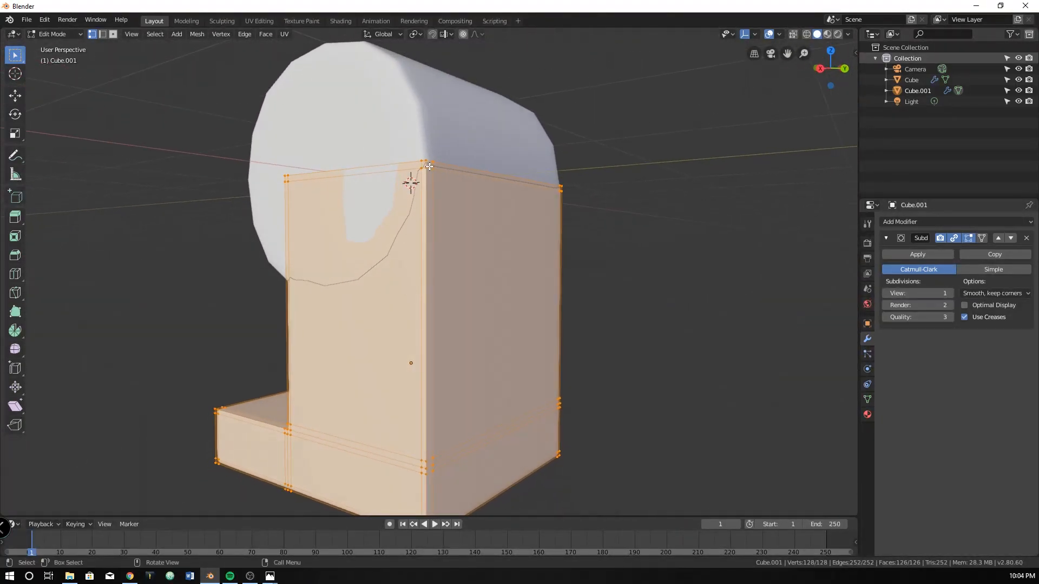
{"action": "middle_click_drag", "start_coordinate": [430, 180], "coordinate": [464, 193]}
{"action": "middle_click_drag", "start_coordinate": [427, 244], "coordinate": [374, 290]}
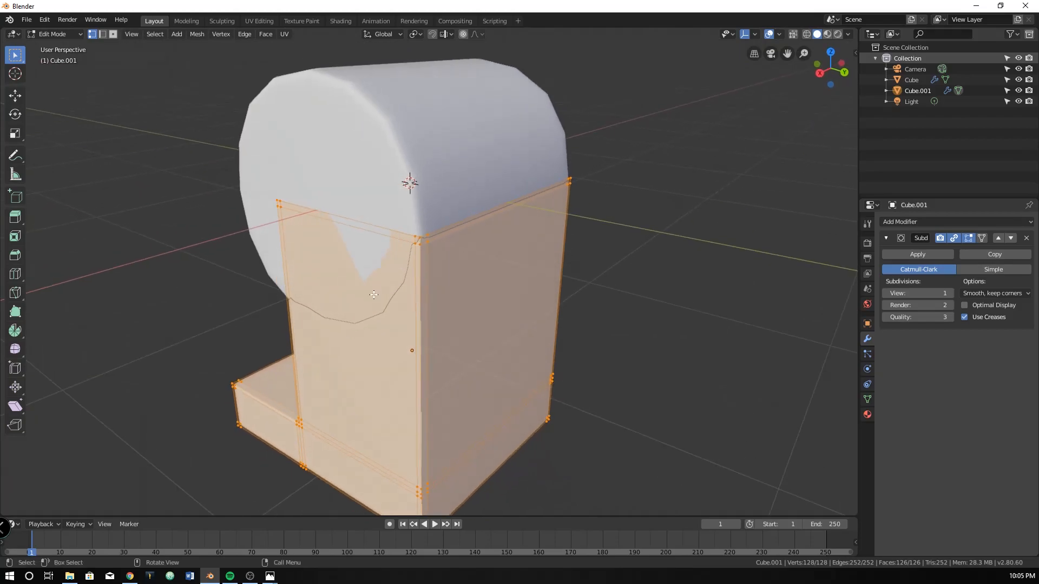
{"action": "middle_click_drag", "start_coordinate": [368, 331], "coordinate": [386, 301]}
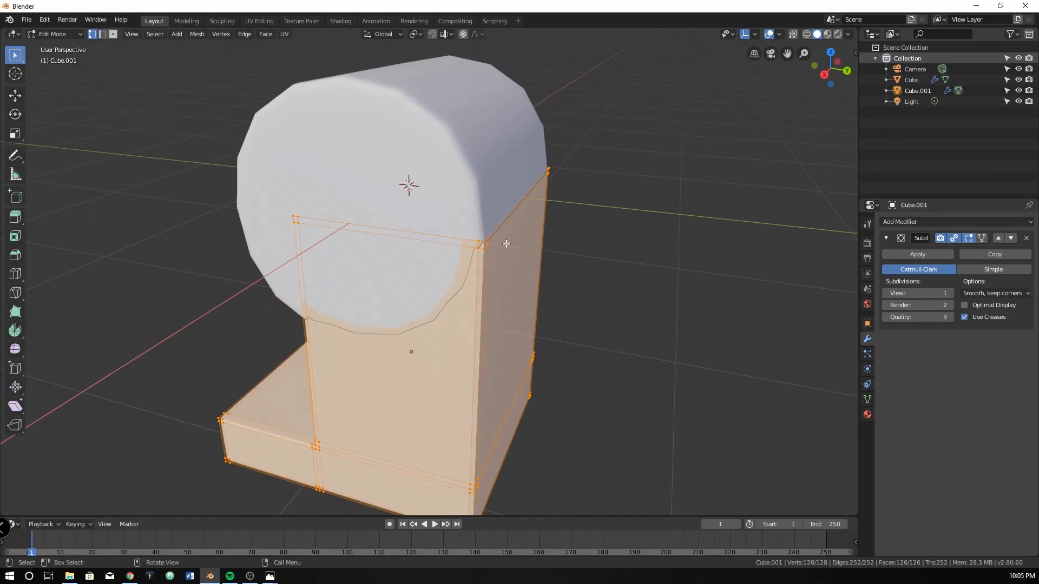
In the right orthographic view, nudge the block's mesh about 0.003 m towards negative Y and return to Object Mode
{"action": "key", "text": "KP_3"}
{"action": "scroll", "coordinate": [646, 264], "scroll_direction": "up", "scroll_amount": 2}
{"action": "middle_click_drag", "start_coordinate": [638, 267], "coordinate": [479, 255], "text": "shift"}
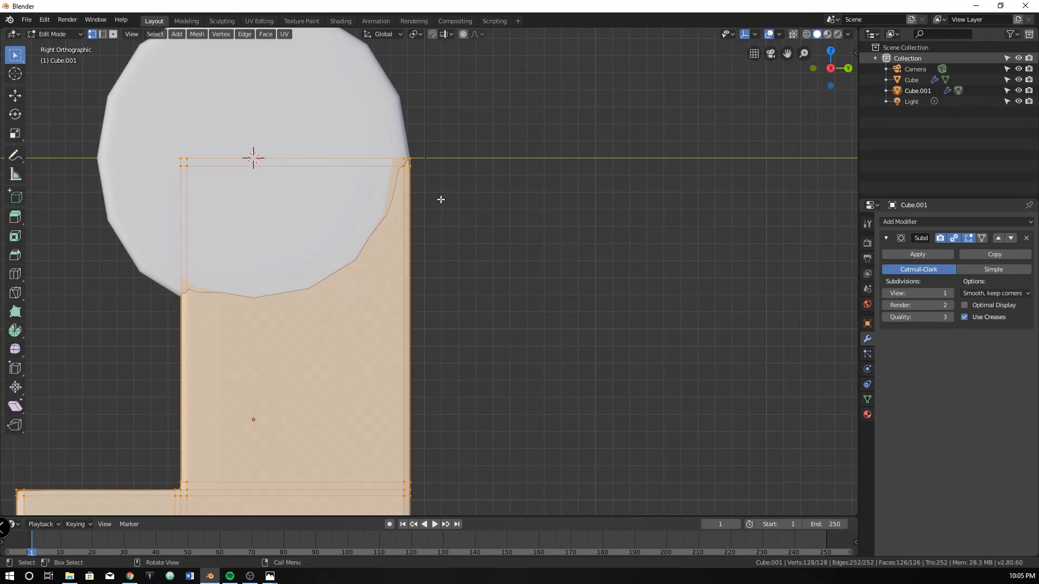
{"action": "key", "text": "g"}
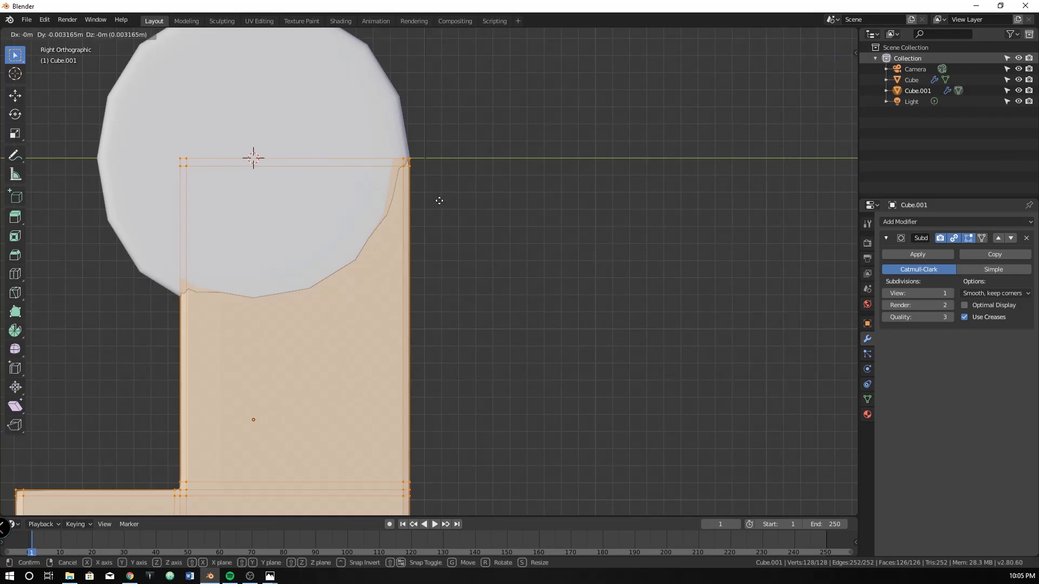
{"action": "left_click", "coordinate": [439, 201]}
{"action": "middle_click_drag", "start_coordinate": [439, 200], "coordinate": [279, 251]}
{"action": "key", "text": "Tab"}
Set the block's Subdivision Surface viewport level to 2
{"action": "scroll", "coordinate": [324, 230], "scroll_direction": "down", "scroll_amount": 3}
{"action": "middle_click_drag", "start_coordinate": [332, 227], "coordinate": [440, 210]}
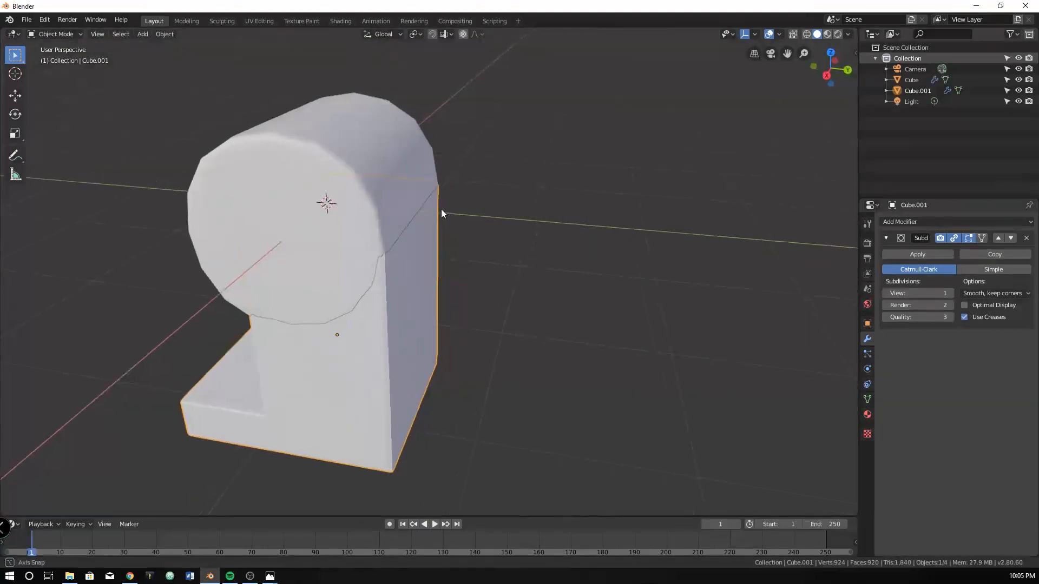
{"action": "right_click", "coordinate": [381, 356]}
{"action": "left_click", "coordinate": [374, 353]}
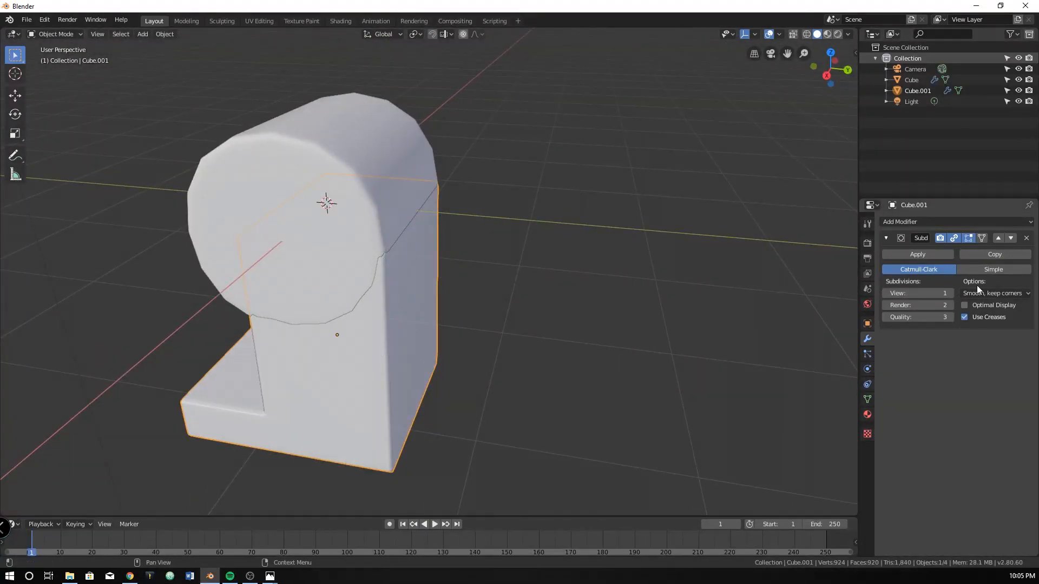
{"action": "left_click", "coordinate": [949, 293]}
Select the block and the cylinder, with the cylinder active, and join them into one object
{"action": "middle_click_drag", "start_coordinate": [379, 335], "coordinate": [515, 320]}
{"action": "scroll", "coordinate": [465, 326], "scroll_direction": "down", "scroll_amount": 5}
{"action": "key", "text": "KP_3"}
{"action": "scroll", "coordinate": [378, 319], "scroll_direction": "up", "scroll_amount": 2}
{"action": "scroll", "coordinate": [455, 275], "scroll_direction": "up", "scroll_amount": 1}
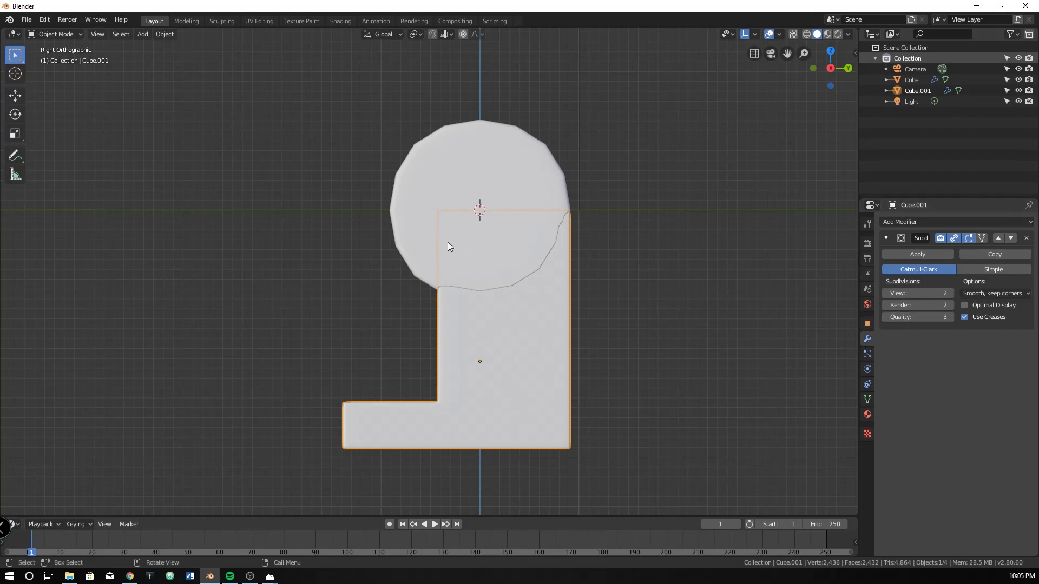
{"action": "mouse_move", "coordinate": [459, 336]}
{"action": "middle_mouse_down"}
{"action": "mouse_move", "coordinate": [529, 339]}
{"action": "mouse_move", "coordinate": [457, 339]}
{"action": "middle_mouse_up"}
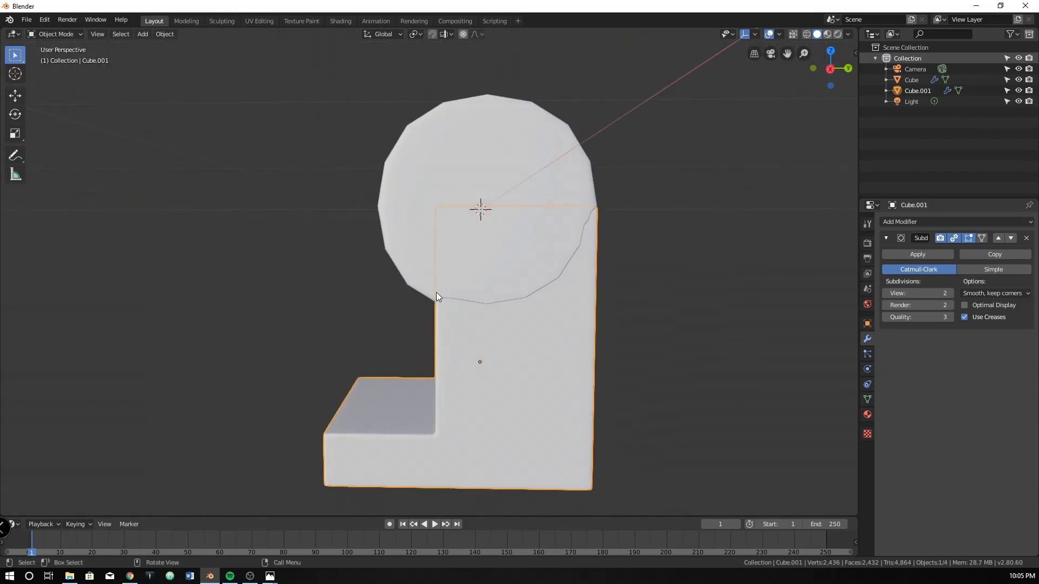
{"action": "left_click", "coordinate": [392, 205], "text": "shift"}
{"action": "left_click", "coordinate": [475, 373], "text": "shift"}
{"action": "left_click", "coordinate": [399, 213], "text": "shift"}
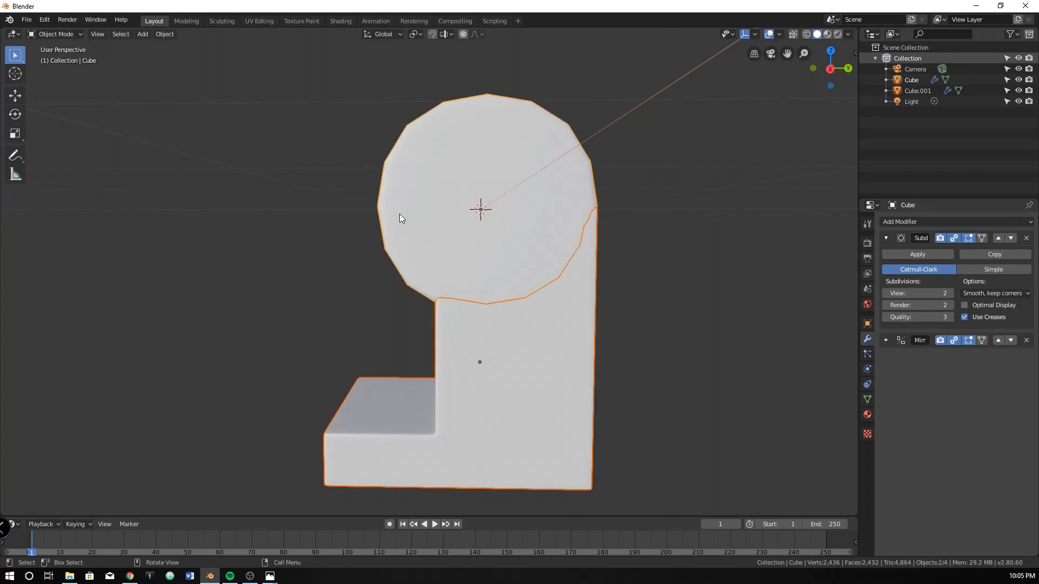
{"action": "key", "text": "ctrl+j"}
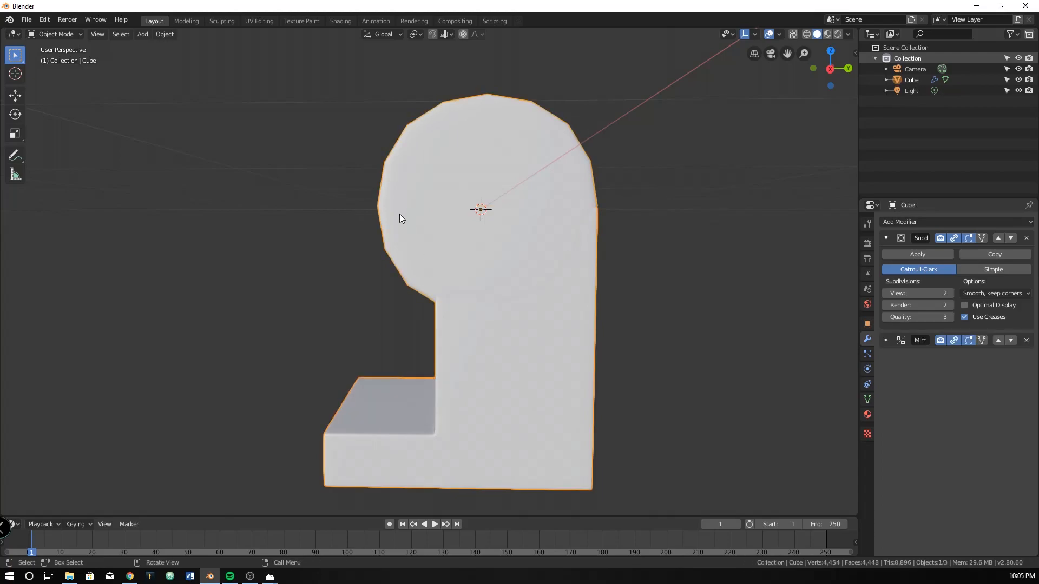
Enter Edit Mode on the joined object and expand its Mirror modifier settings
{"action": "middle_click_drag", "start_coordinate": [444, 286], "coordinate": [486, 347]}
{"action": "key", "text": "Tab"}
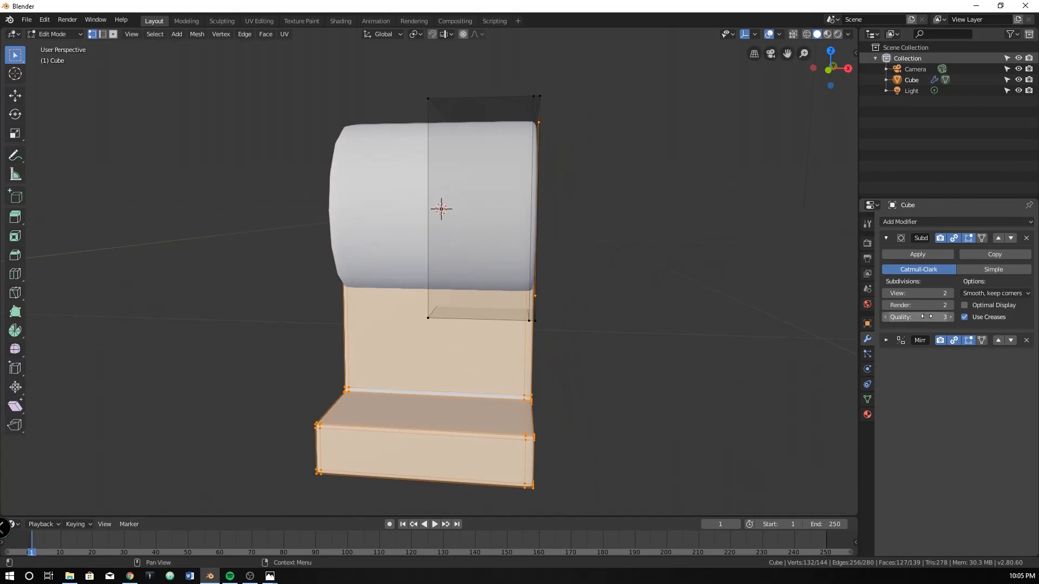
{"action": "left_click", "coordinate": [886, 340]}
{"action": "key", "text": "g"}
{"action": "key", "text": "x"}
{"action": "right_click", "coordinate": [476, 386]}
{"action": "left_click_drag", "start_coordinate": [504, 373], "coordinate": [587, 467]}
{"action": "left_click_drag", "start_coordinate": [268, 348], "coordinate": [346, 466]}
{"action": "key", "text": "g"}
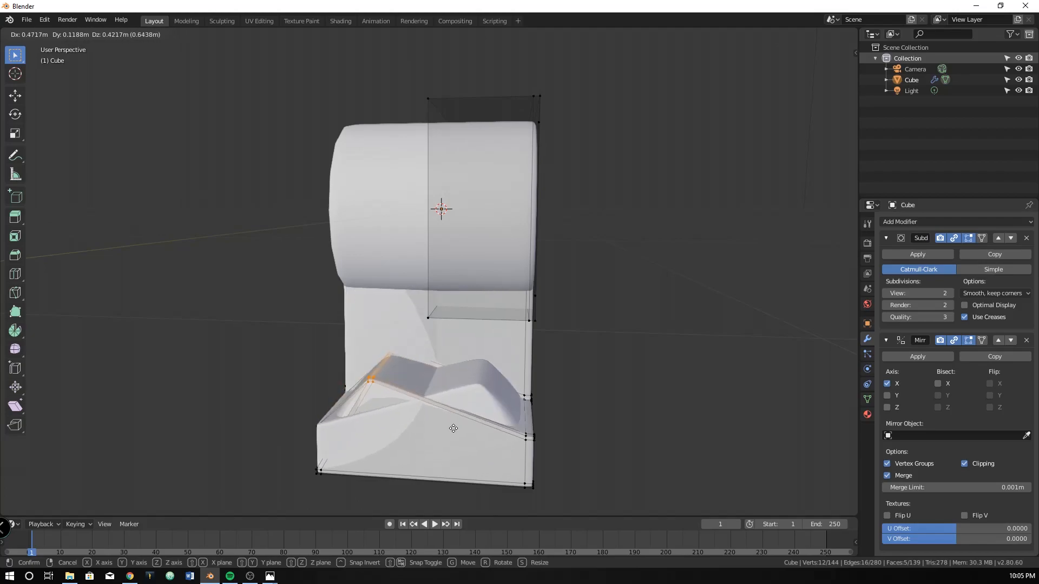
{"action": "left_click", "coordinate": [413, 429]}
{"action": "scroll", "coordinate": [376, 365], "scroll_direction": "down", "scroll_amount": 2}
{"action": "middle_click_drag", "start_coordinate": [376, 365], "coordinate": [391, 362]}
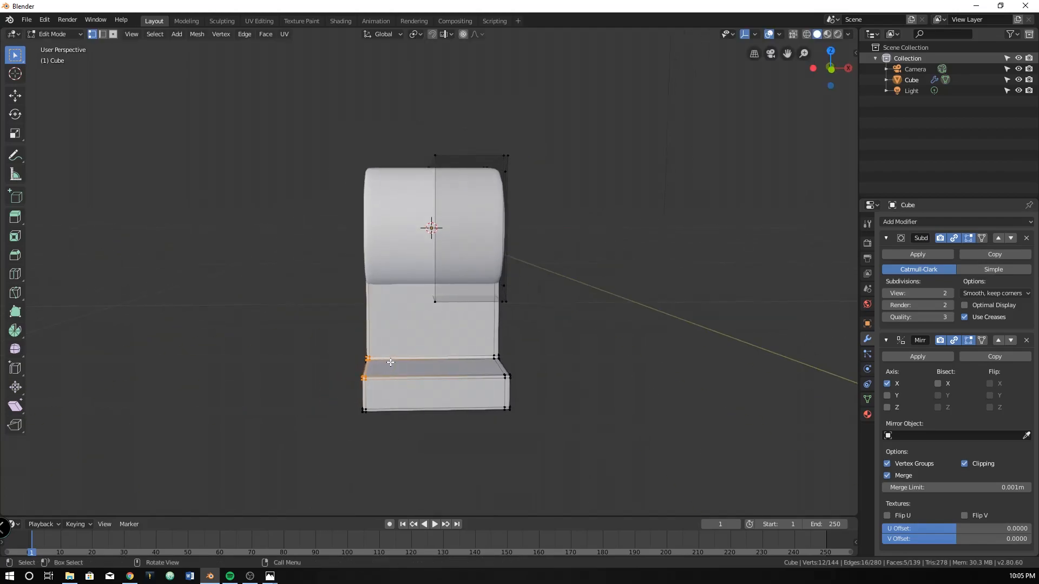
In the front orthographic wireframe view, select all leg and foot vertices on the negative X side and delete them
{"action": "key", "text": "KP_1"}
{"action": "scroll", "coordinate": [390, 362], "scroll_direction": "up", "scroll_amount": 1}
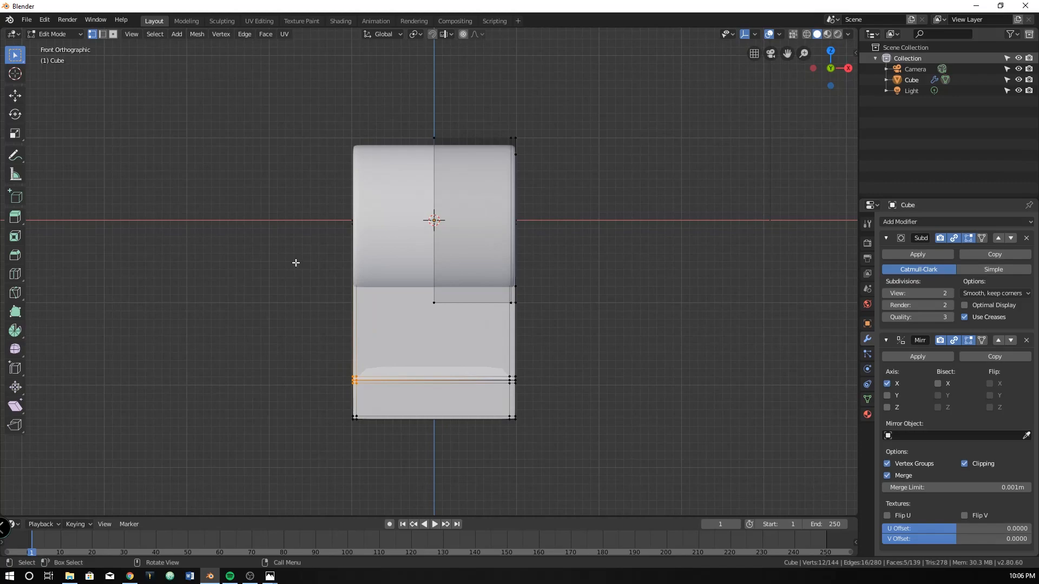
{"action": "left_click_drag", "start_coordinate": [301, 179], "coordinate": [275, 263]}
{"action": "key", "text": "z"}
{"action": "left_click", "coordinate": [181, 251]}
{"action": "left_click_drag", "start_coordinate": [250, 167], "coordinate": [382, 450]}
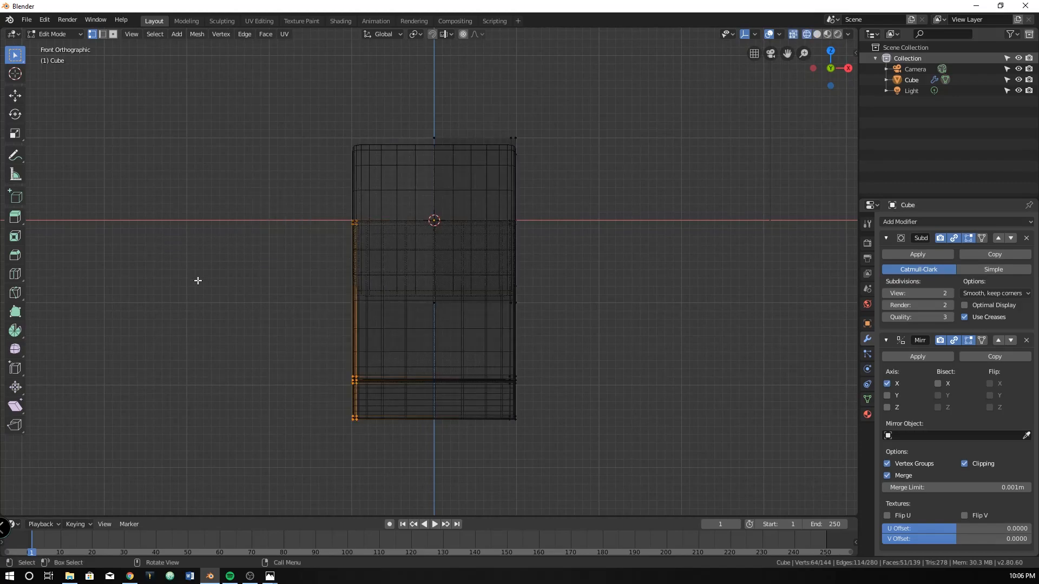
{"action": "key", "text": "g"}
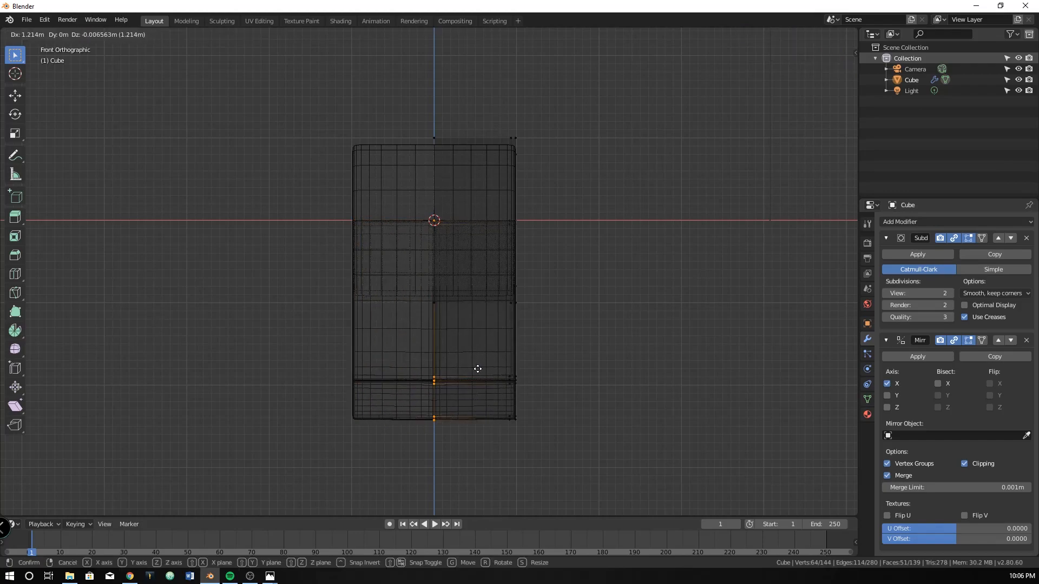
{"action": "right_click", "coordinate": [469, 368]}
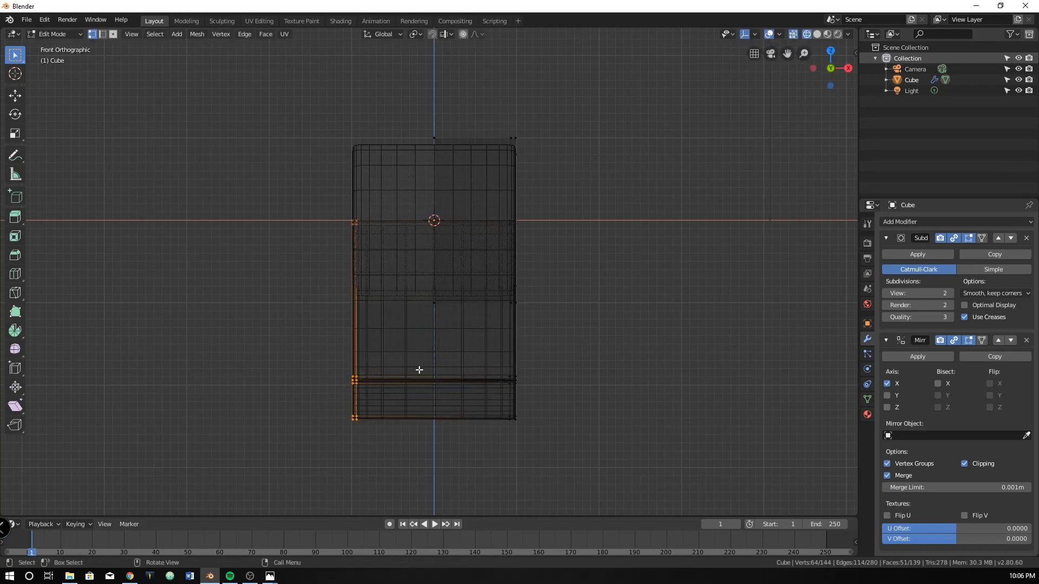
{"action": "scroll", "coordinate": [427, 368], "scroll_direction": "up", "scroll_amount": 3}
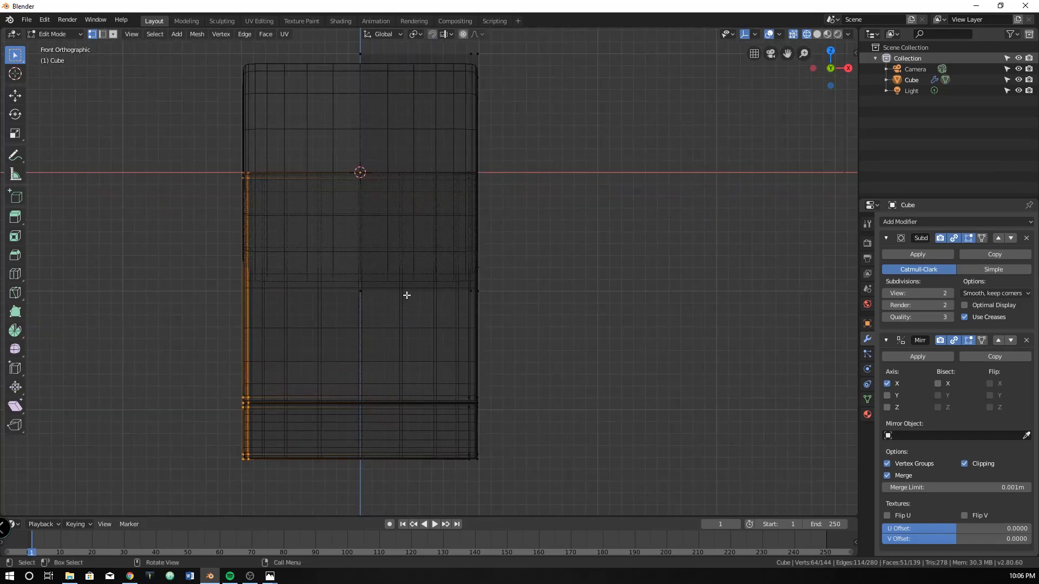
{"action": "key", "text": "x"}
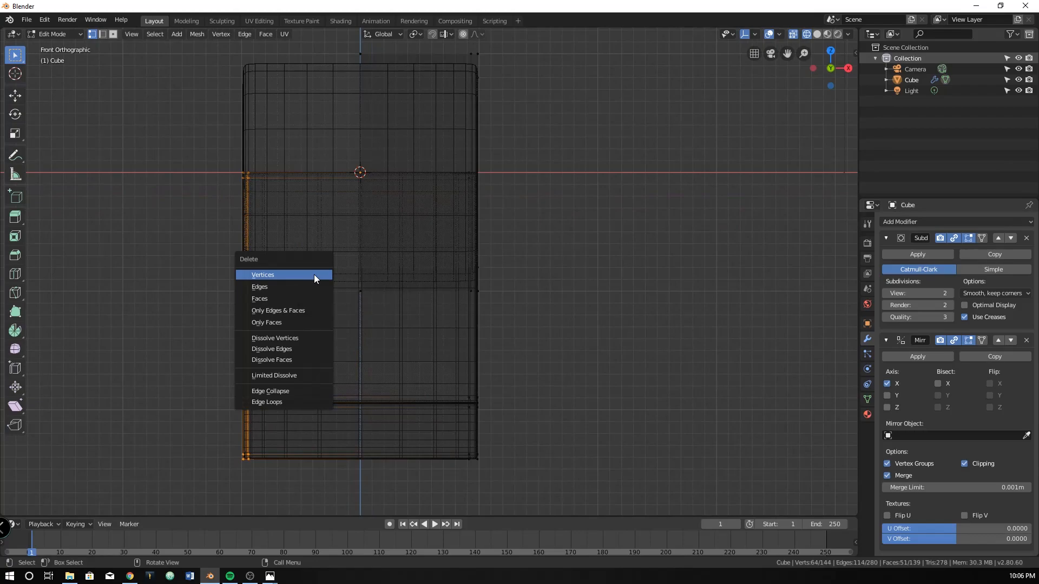
{"action": "left_click", "coordinate": [314, 274]}
Try to extend the inner vertices of the remaining leg side along X to the mirror plane, and undo it
{"action": "middle_click_drag", "start_coordinate": [236, 253], "coordinate": [259, 259]}
{"action": "scroll", "coordinate": [319, 262], "scroll_direction": "up", "scroll_amount": 2}
{"action": "scroll", "coordinate": [406, 190], "scroll_direction": "down", "scroll_amount": 2, "text": "shift"}
{"action": "left_click_drag", "start_coordinate": [434, 108], "coordinate": [471, 450]}
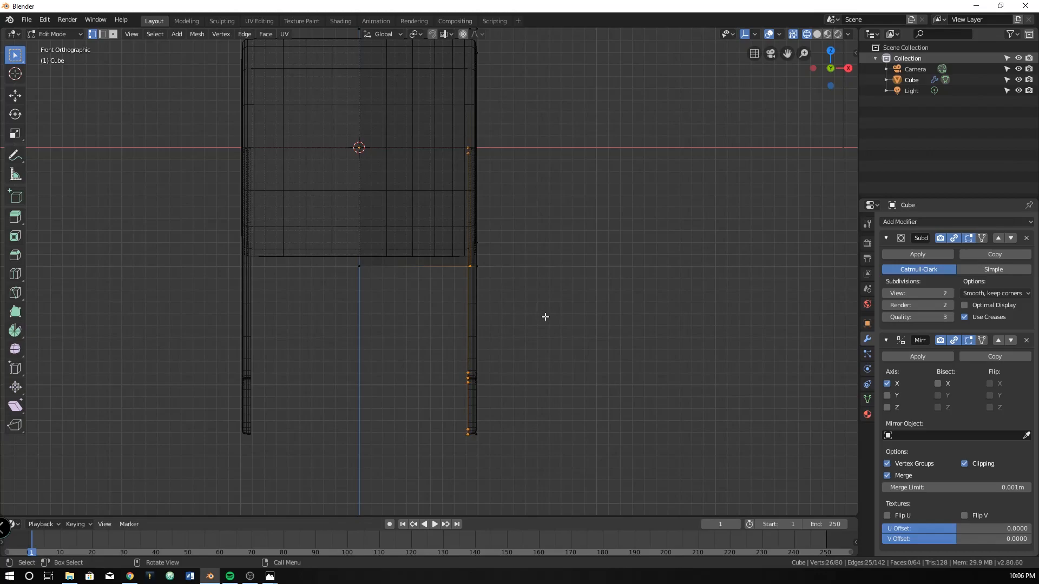
{"action": "key", "text": "g"}
{"action": "key", "text": "x"}
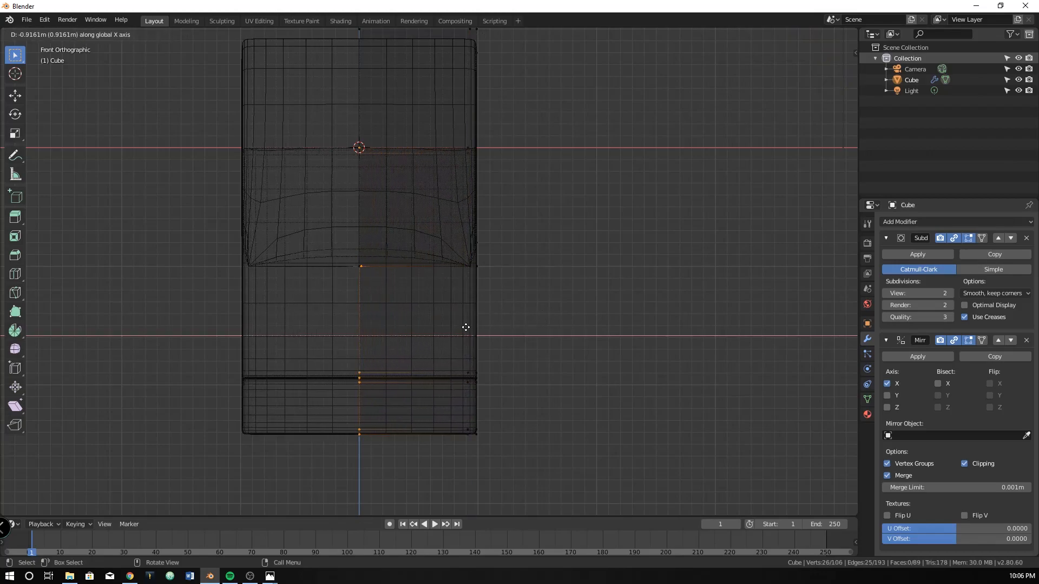
{"action": "left_click", "coordinate": [351, 328]}
{"action": "middle_click_drag", "start_coordinate": [419, 297], "coordinate": [489, 337]}
{"action": "scroll", "coordinate": [346, 316], "scroll_direction": "down", "scroll_amount": 3}
{"action": "scroll", "coordinate": [434, 317], "scroll_direction": "up", "scroll_amount": 3}
{"action": "key", "text": "ctrl+x"}
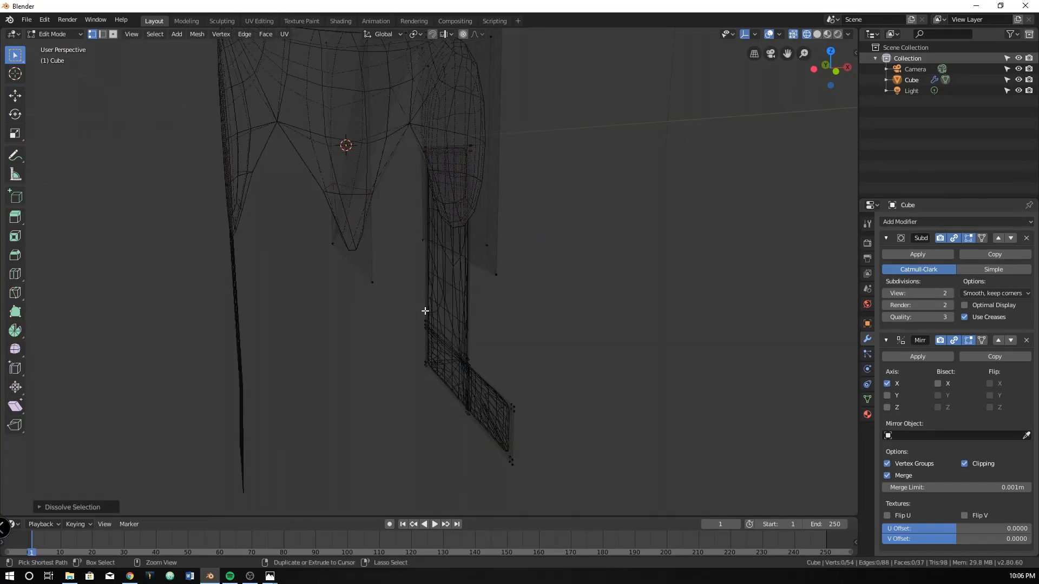
{"action": "key", "text": "ctrl+z"}
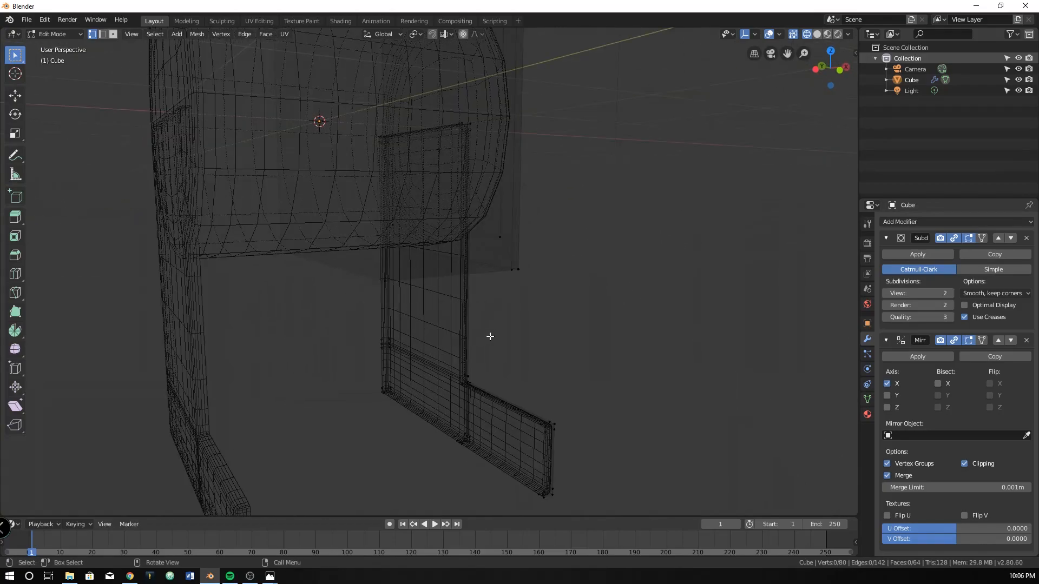
Select the remaining leg side's open inner edge loop and, in solid shading, extrude it to the mirror plane
{"action": "key", "text": "alt"}
{"action": "left_click", "coordinate": [459, 292], "text": "alt"}
{"action": "mouse_move", "coordinate": [460, 339]}
{"action": "middle_mouse_down"}
{"action": "mouse_move", "coordinate": [443, 341]}
{"action": "mouse_move", "coordinate": [449, 328]}
{"action": "middle_mouse_up"}
{"action": "scroll", "coordinate": [448, 327], "scroll_direction": "up", "scroll_amount": 4}
{"action": "key", "text": "z"}
{"action": "left_click", "coordinate": [391, 295]}
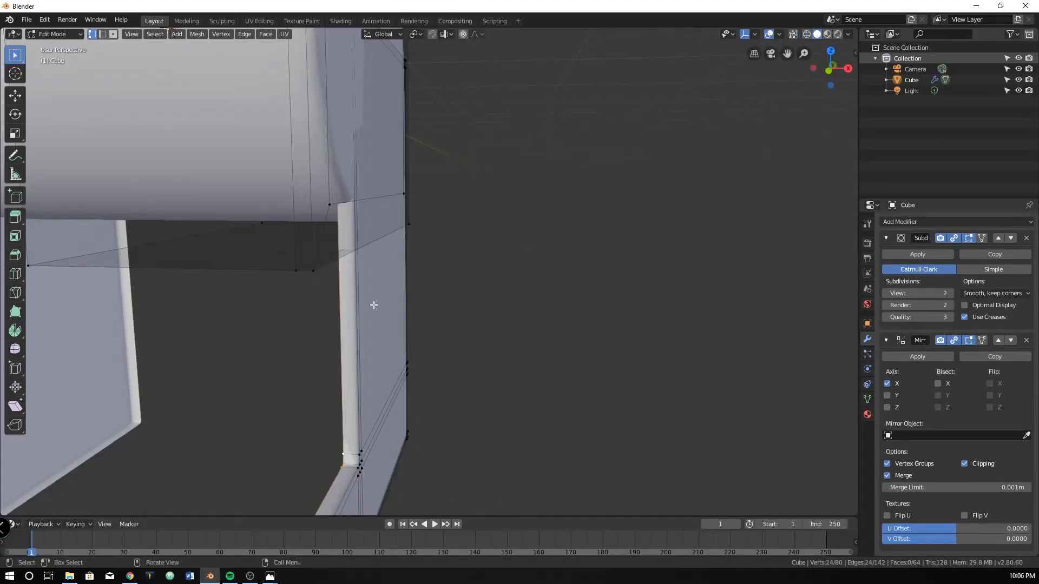
{"action": "middle_click_drag", "start_coordinate": [338, 281], "coordinate": [388, 304]}
{"action": "scroll", "coordinate": [427, 262], "scroll_direction": "up", "scroll_amount": 4}
{"action": "scroll", "coordinate": [424, 283], "scroll_direction": "down", "scroll_amount": 3}
{"action": "scroll", "coordinate": [424, 284], "scroll_direction": "down", "scroll_amount": 5}
{"action": "key", "text": "e"}
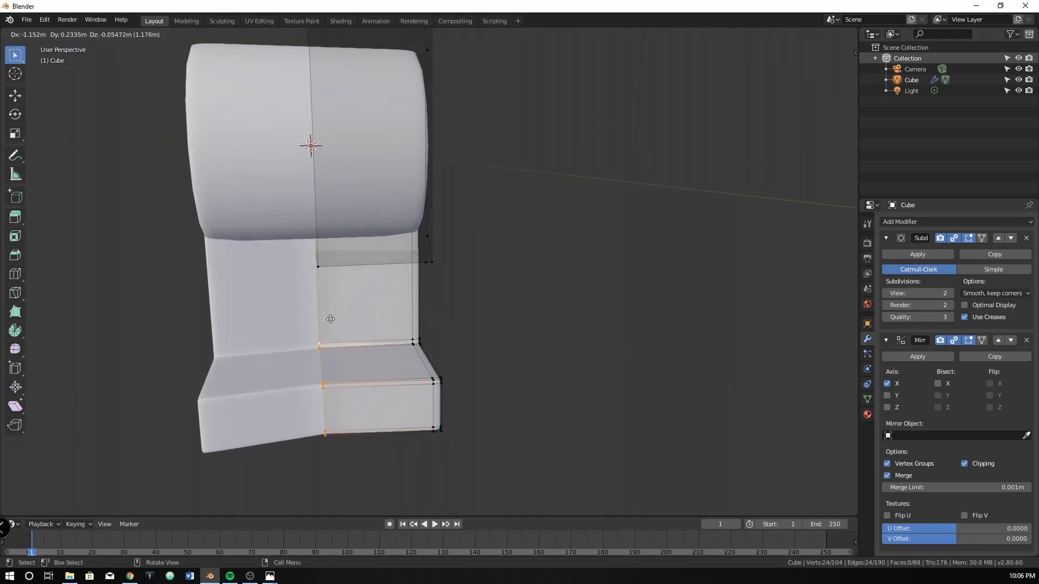
{"action": "left_click", "coordinate": [247, 329]}
Add a cube within the mesh and move it out in front of the form
{"action": "middle_click_drag", "start_coordinate": [404, 266], "coordinate": [416, 240]}
{"action": "left_click", "coordinate": [412, 265]}
{"action": "middle_click_drag", "start_coordinate": [410, 156], "coordinate": [405, 142]}
{"action": "middle_click_drag", "start_coordinate": [345, 240], "coordinate": [396, 370]}
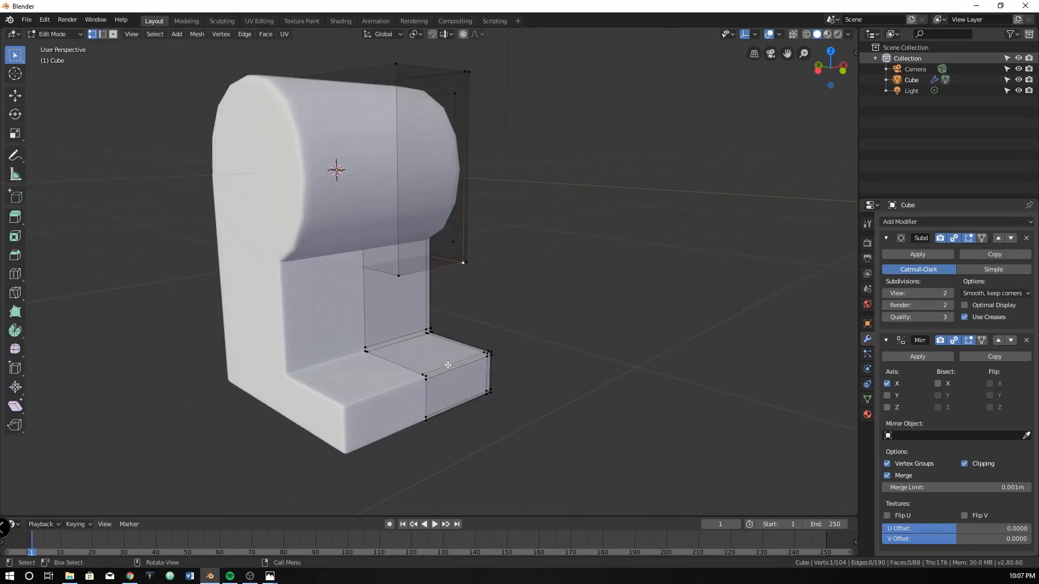
{"action": "scroll", "coordinate": [536, 289], "scroll_direction": "down", "scroll_amount": 3}
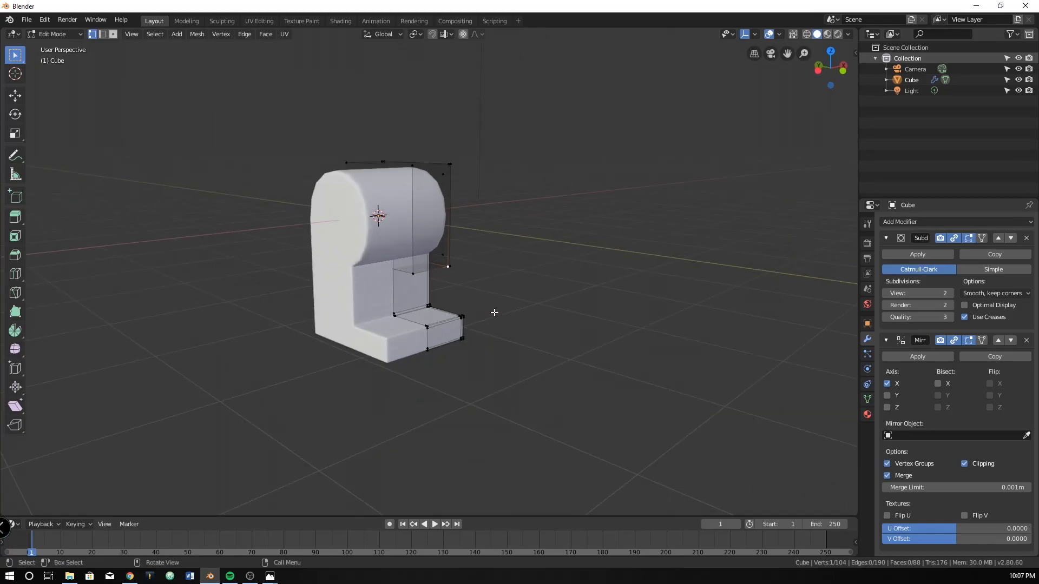
{"action": "key", "text": "shift+a"}
{"action": "left_click", "coordinate": [438, 304]}
{"action": "key", "text": "g"}
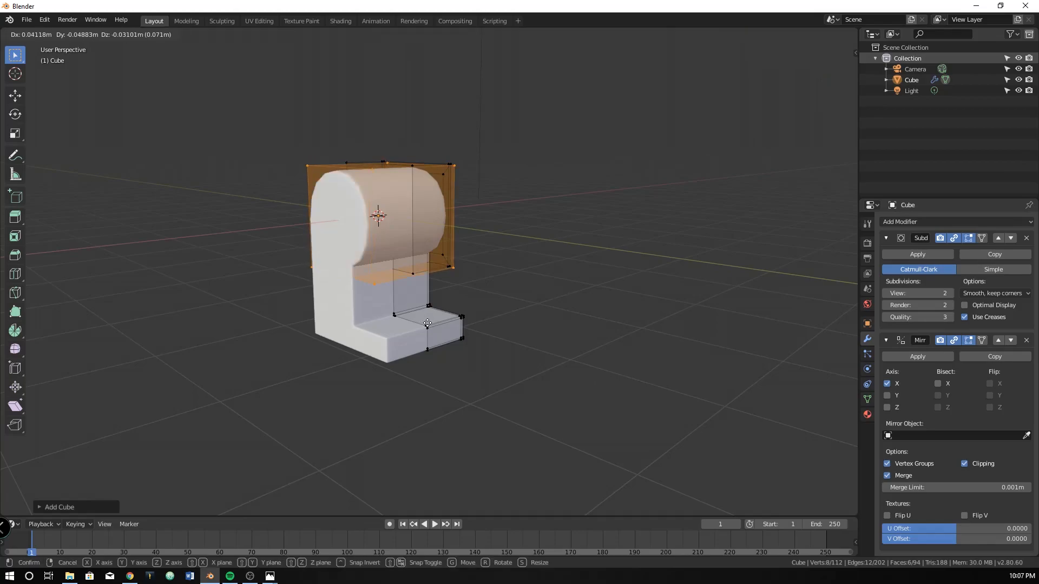
{"action": "left_click", "coordinate": [539, 342]}
{"action": "middle_click_drag", "start_coordinate": [569, 329], "coordinate": [537, 350]}
Move the added cube about 1.45 m along positive X, then select only its front corner vertex
{"action": "key", "text": "g"}
{"action": "key", "text": "x"}
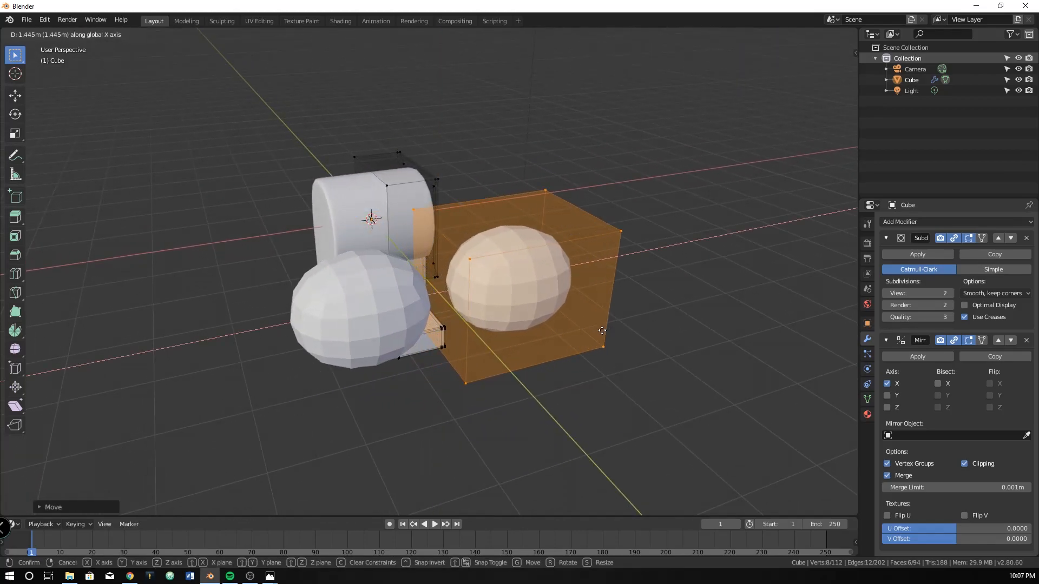
{"action": "left_click", "coordinate": [608, 331]}
{"action": "middle_click_drag", "start_coordinate": [607, 331], "coordinate": [503, 284]}
{"action": "key", "text": "g"}
{"action": "right_click", "coordinate": [527, 311]}
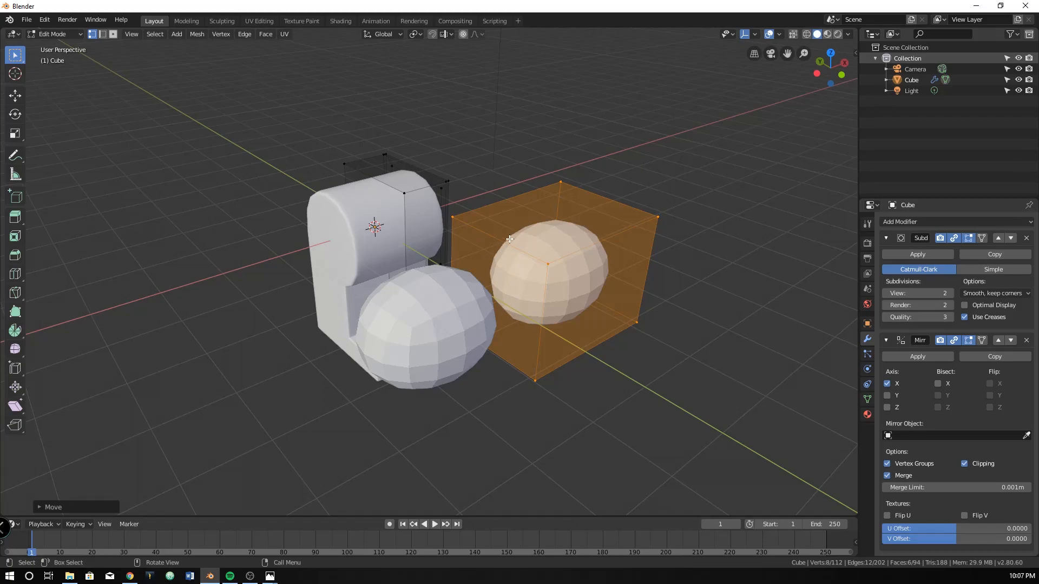
{"action": "left_click", "coordinate": [562, 239]}
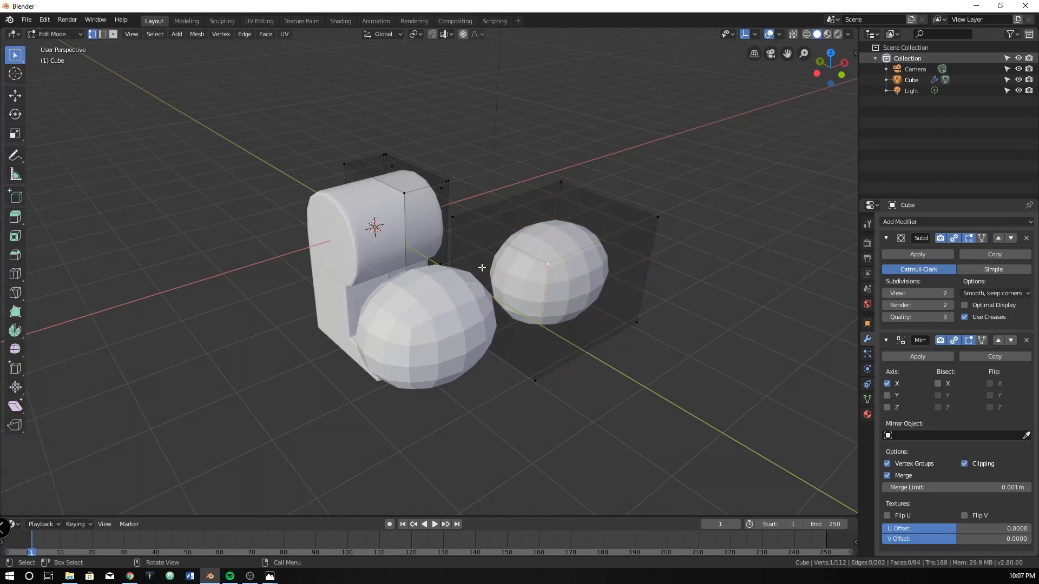
In face selection, delete the added cube's inner face on the side facing the mirror plane
{"action": "middle_click_drag", "start_coordinate": [543, 270], "coordinate": [532, 272]}
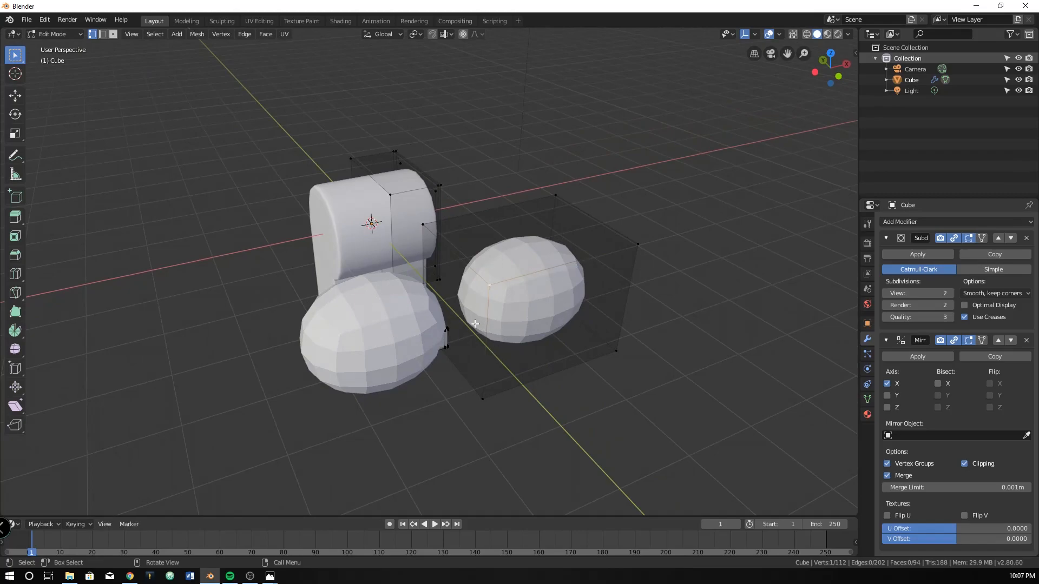
{"action": "left_click", "coordinate": [110, 35]}
{"action": "left_click", "coordinate": [448, 342]}
{"action": "middle_click_drag", "start_coordinate": [463, 318], "coordinate": [422, 236]}
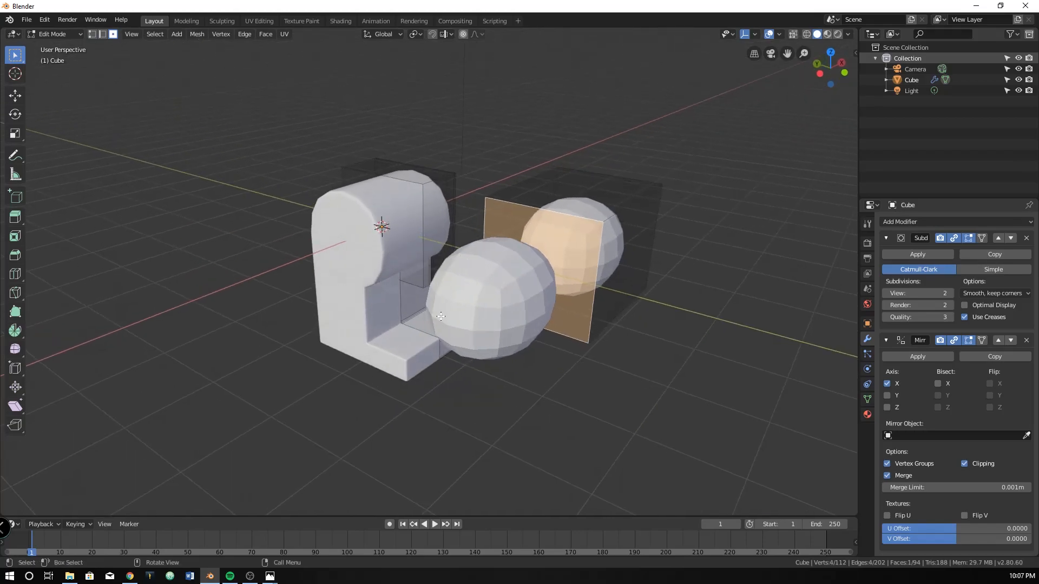
{"action": "scroll", "coordinate": [534, 246], "scroll_direction": "up", "scroll_amount": 1}
{"action": "middle_click_drag", "start_coordinate": [536, 245], "coordinate": [173, 366], "text": "shift"}
{"action": "key", "text": "x"}
{"action": "left_click", "coordinate": [367, 301]}
{"action": "middle_click_drag", "start_coordinate": [330, 314], "coordinate": [508, 310], "text": "shift"}
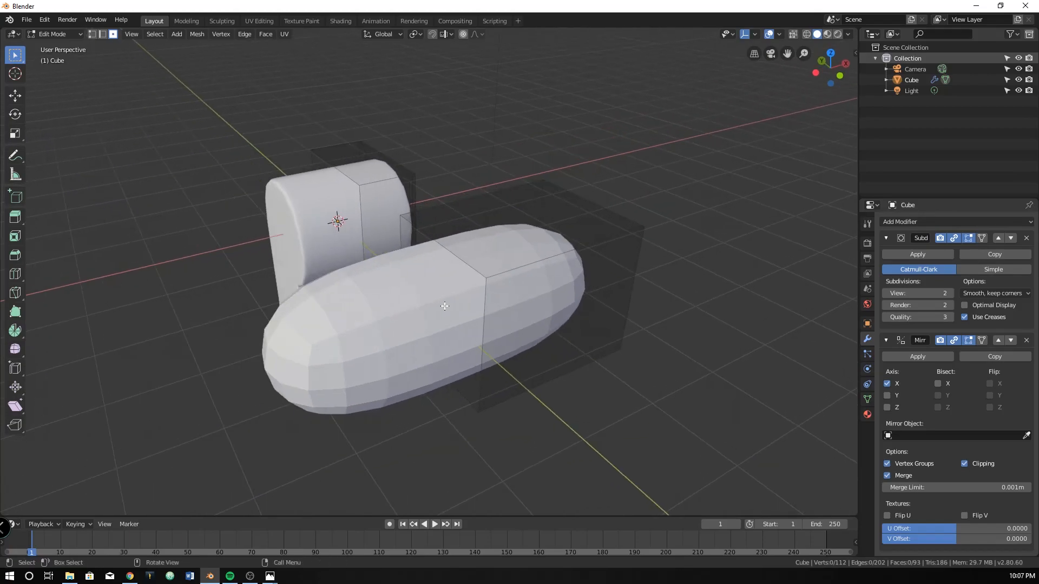
Select all remaining faces of the added cube, delete them, and return to Object Mode
{"action": "middle_click_drag", "start_coordinate": [435, 275], "coordinate": [517, 259]}
{"action": "left_click_drag", "start_coordinate": [469, 126], "coordinate": [727, 339]}
{"action": "key", "text": "x"}
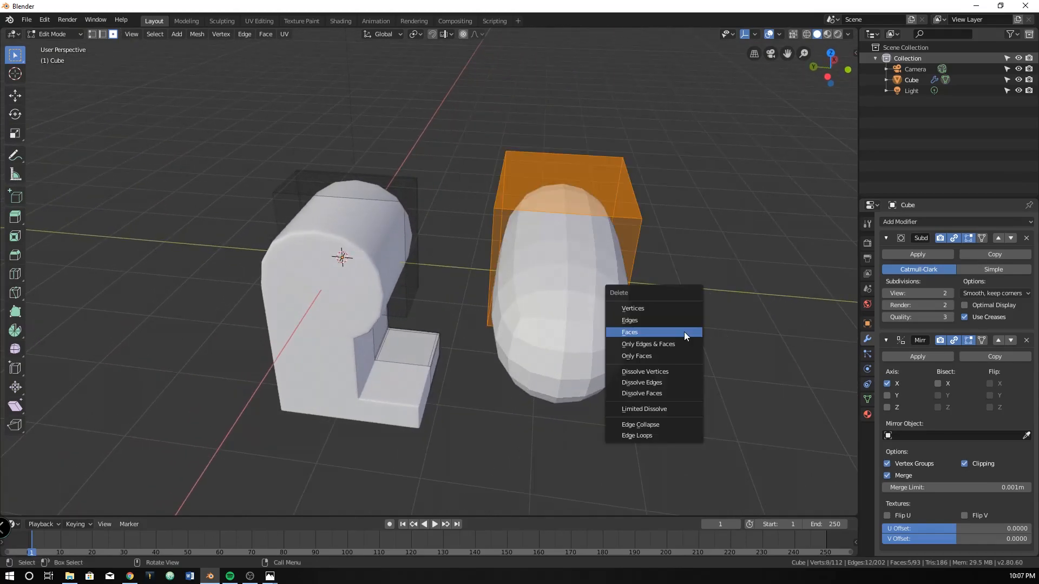
{"action": "left_click", "coordinate": [639, 297]}
{"action": "middle_click_drag", "start_coordinate": [638, 297], "coordinate": [459, 321]}
{"action": "key", "text": "Tab"}
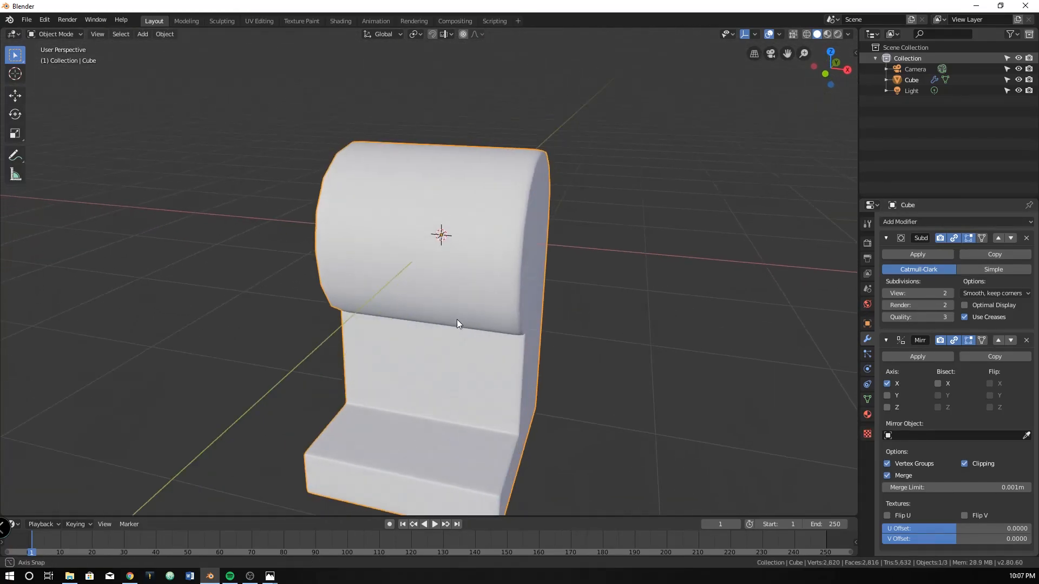
Set the Subdivision Surface modifier's view and render levels to 3
{"action": "scroll", "coordinate": [460, 321], "scroll_direction": "down", "scroll_amount": 3}
{"action": "left_click", "coordinate": [949, 293]}
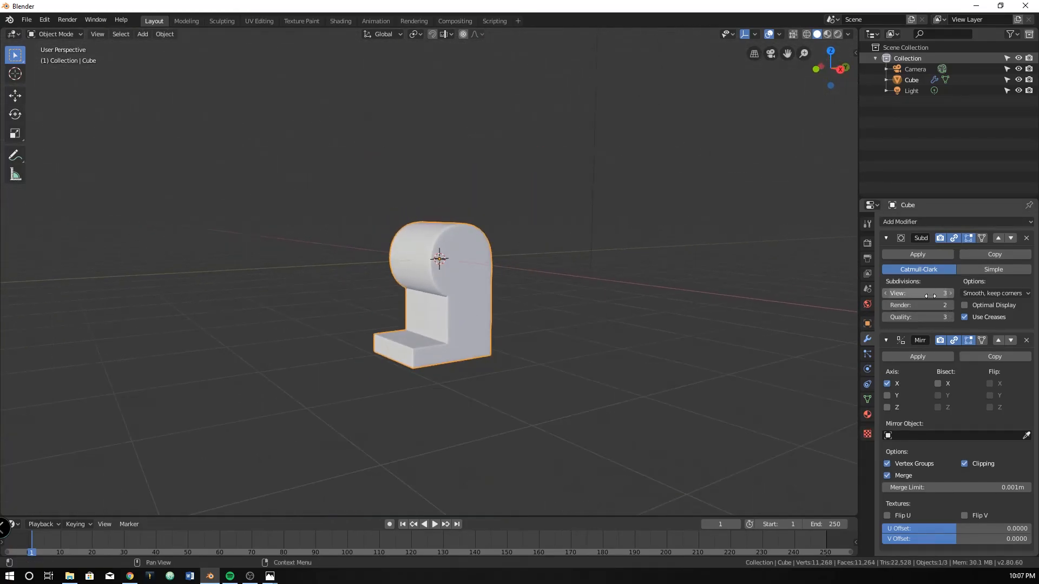
{"action": "left_click", "coordinate": [949, 306]}
{"action": "scroll", "coordinate": [534, 346], "scroll_direction": "up", "scroll_amount": 5}
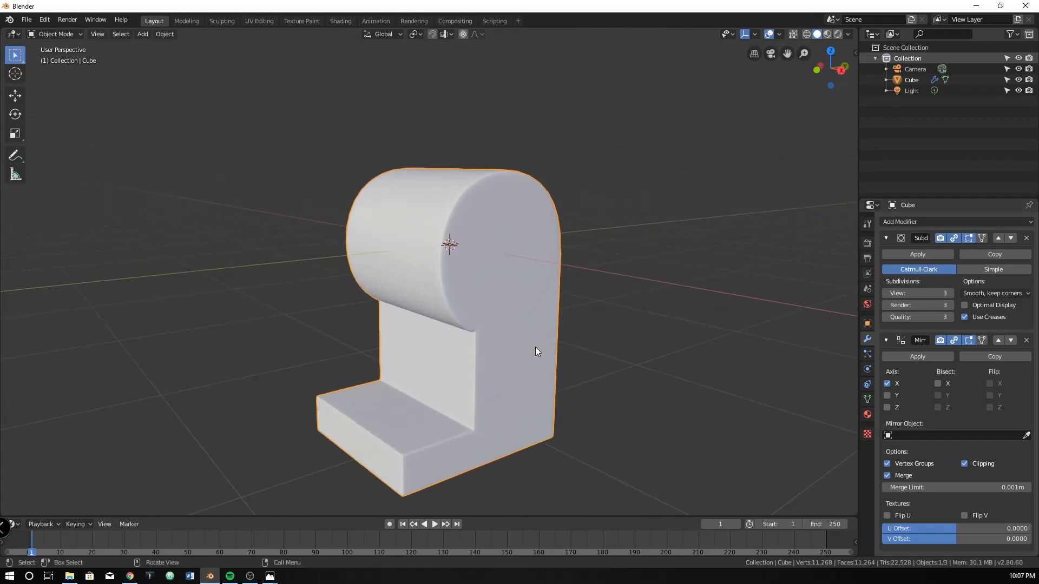
Apply smooth shading to the whole form and examine it from the back and front
{"action": "right_click", "coordinate": [472, 313]}
{"action": "left_click", "coordinate": [469, 304]}
{"action": "middle_click_drag", "start_coordinate": [566, 370], "coordinate": [522, 333]}
{"action": "scroll", "coordinate": [427, 364], "scroll_direction": "down", "scroll_amount": 3}
{"action": "scroll", "coordinate": [421, 355], "scroll_direction": "up", "scroll_amount": 4}
{"action": "scroll", "coordinate": [398, 406], "scroll_direction": "down", "scroll_amount": 3}
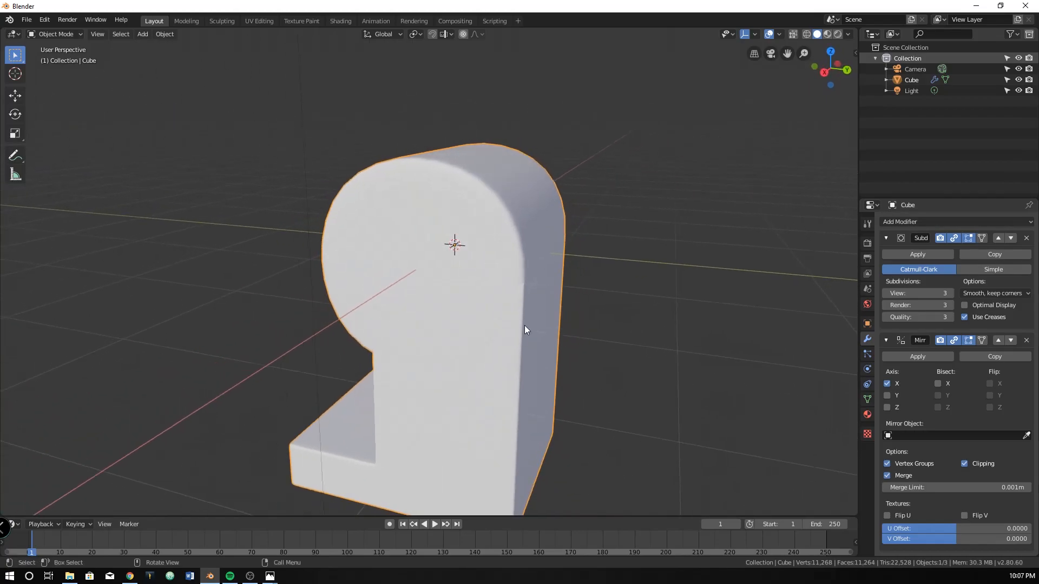
{"action": "middle_click_drag", "start_coordinate": [523, 294], "coordinate": [630, 296]}
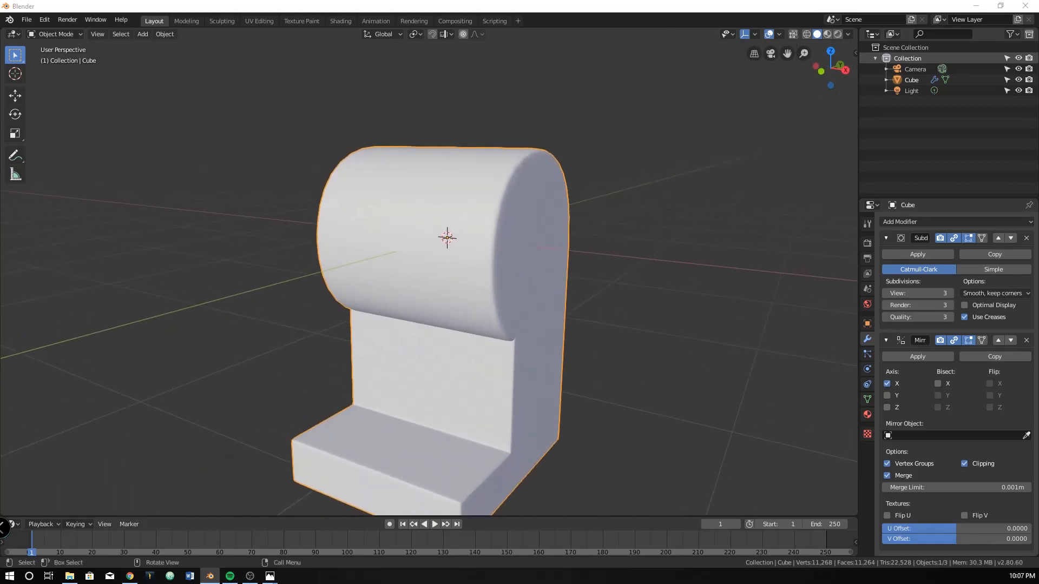
{"action": "key", "text": "alt+Tab"}
{"action": "key", "text": "alt+Tab"}
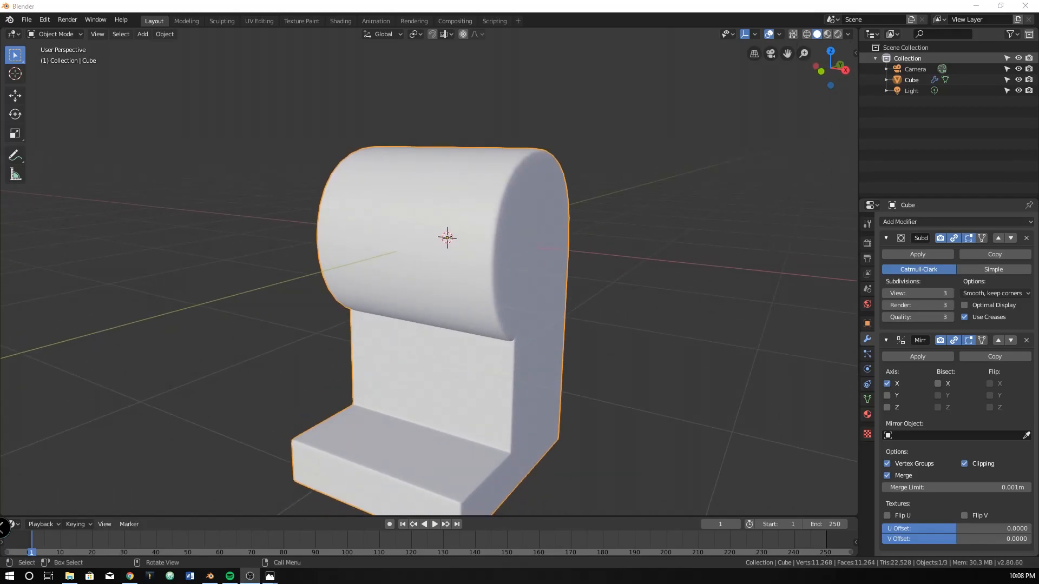